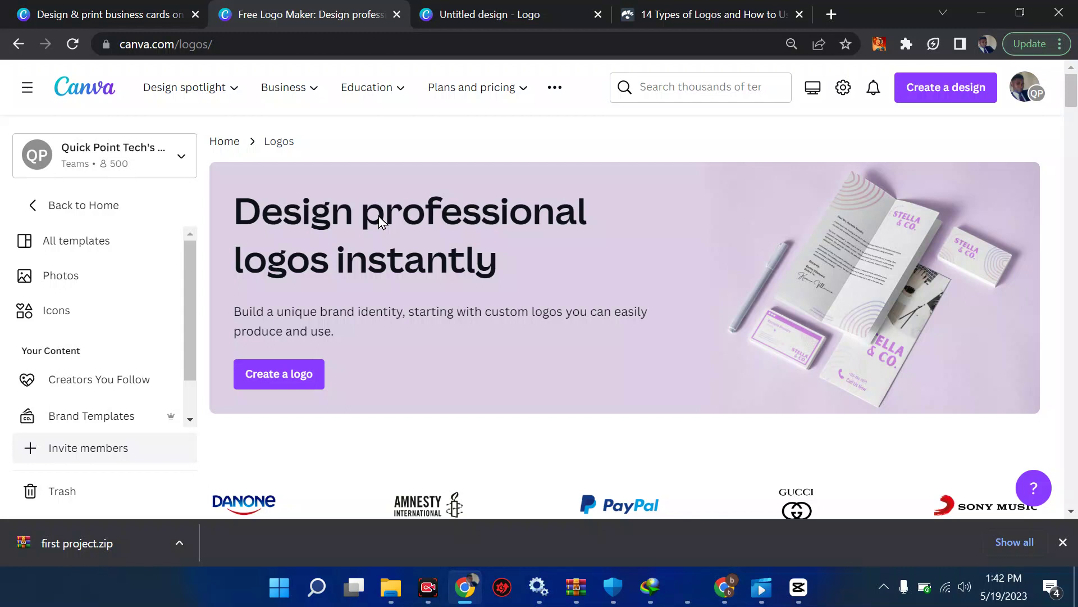
mouse_move(204, 96)
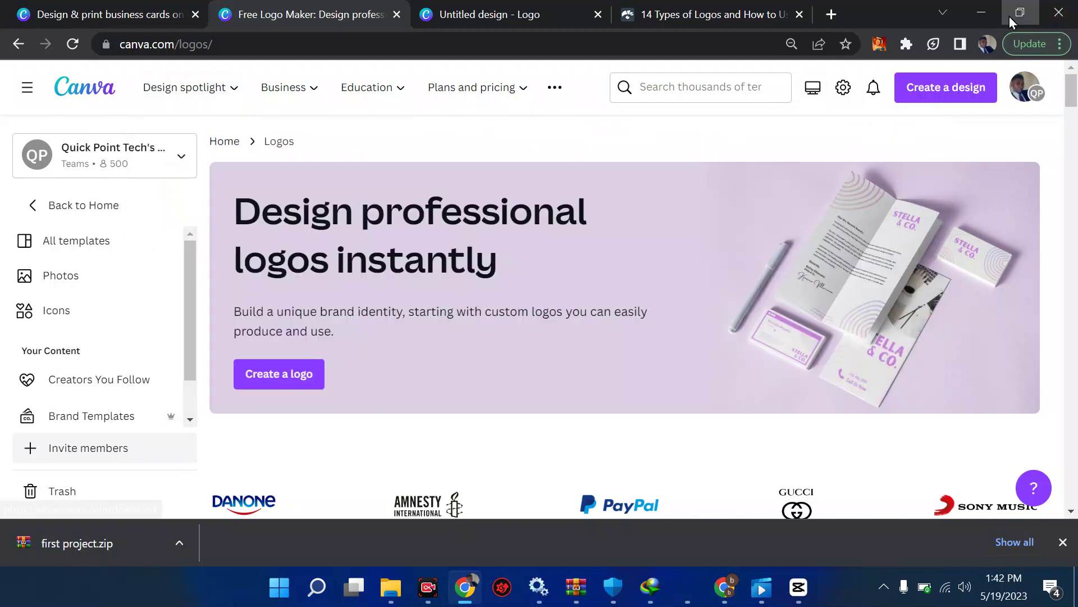
click(1011, 15)
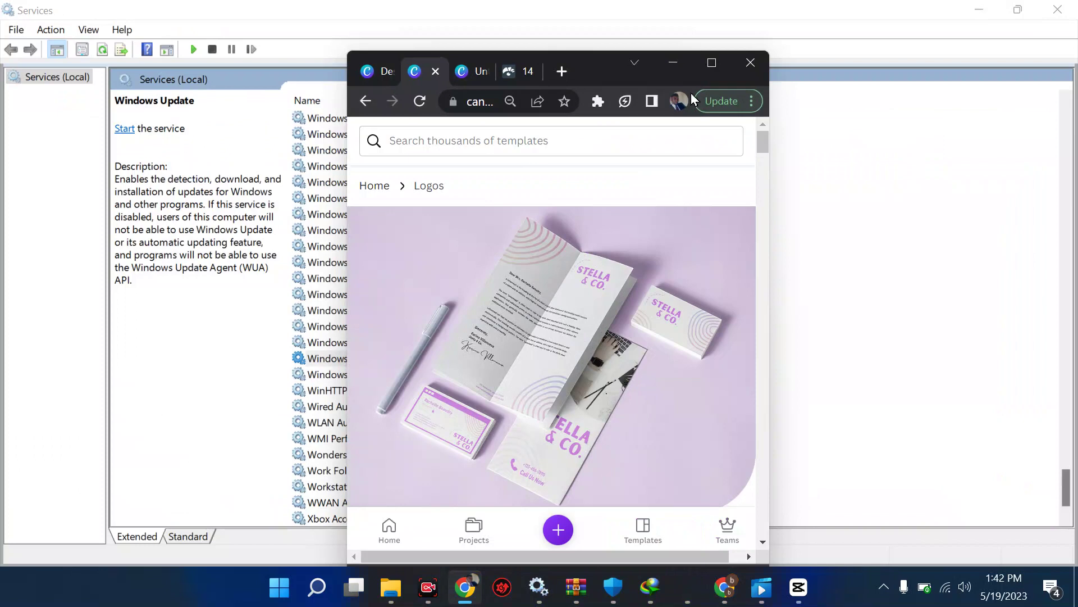
click(710, 62)
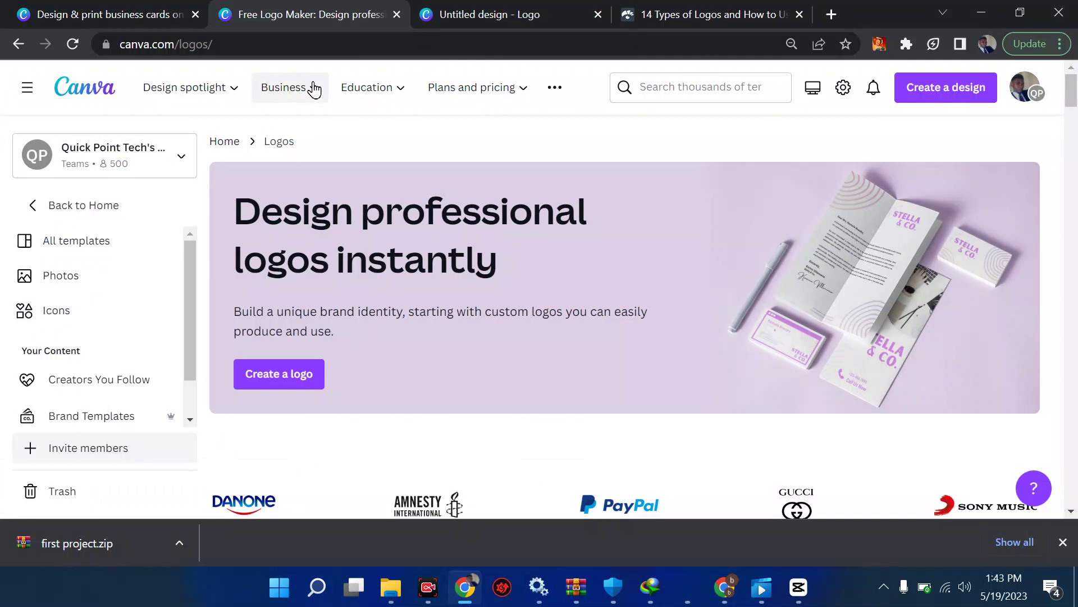
- Open the Logos page from the marketing designs under Design spotlight
mouse_move(287, 87)
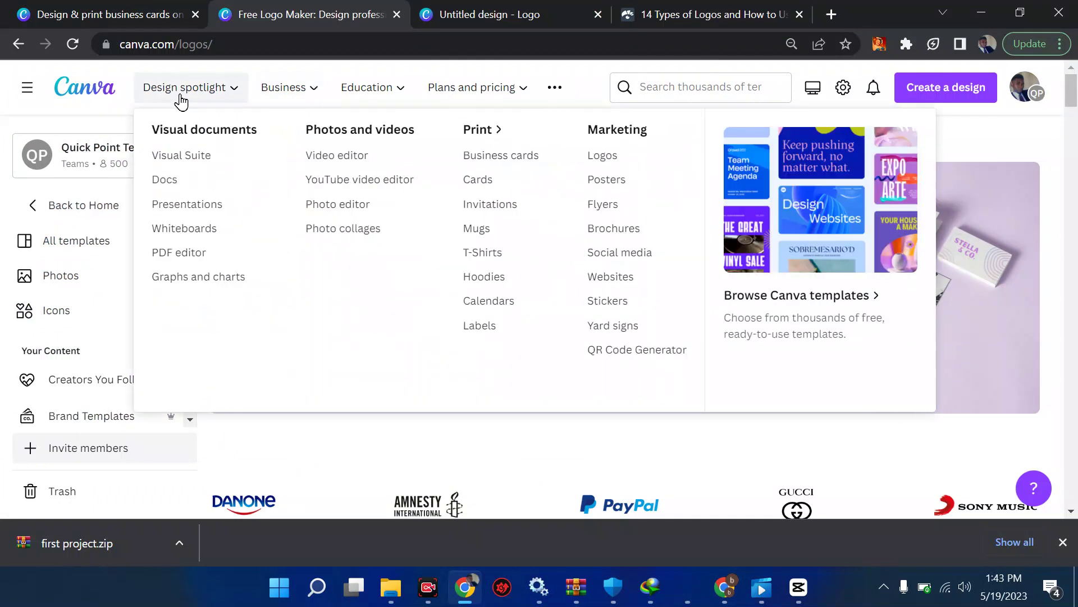
click(595, 164)
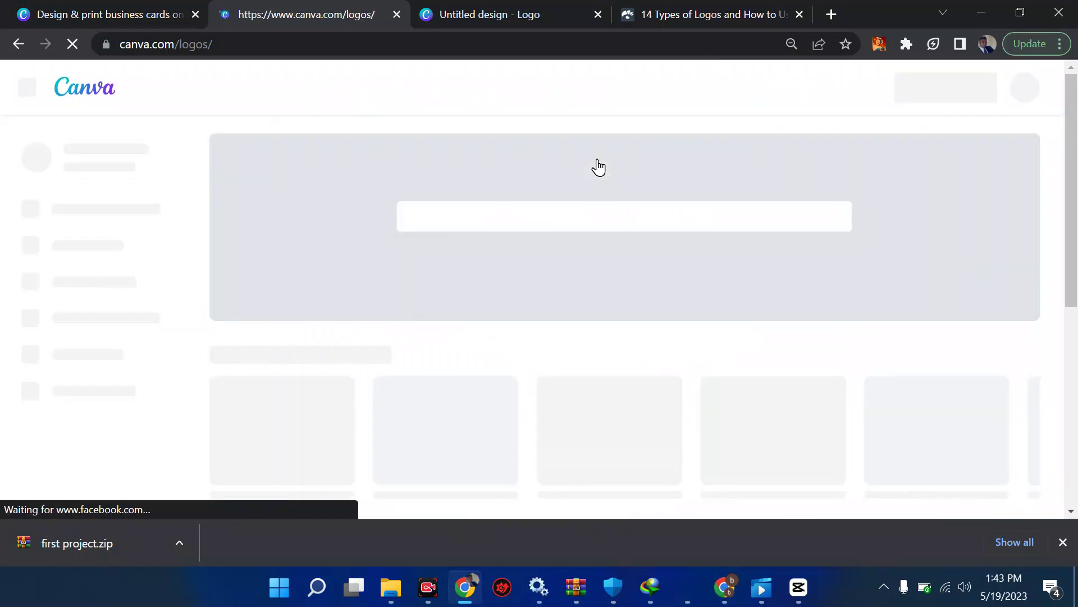
click(489, 12)
click(355, 8)
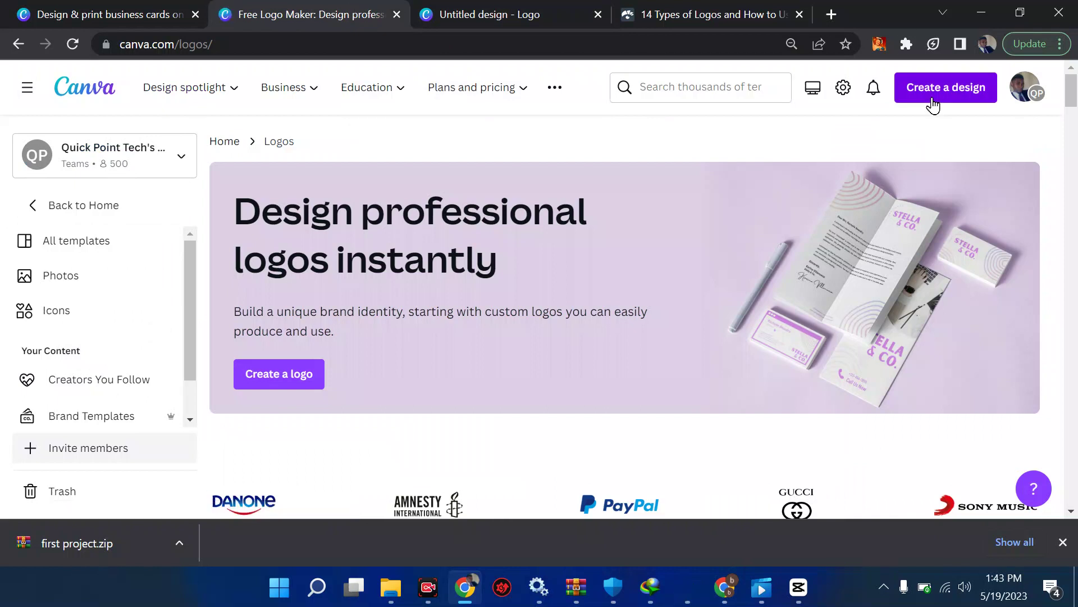
- Create a new blank logo design from the Logos page
click(932, 104)
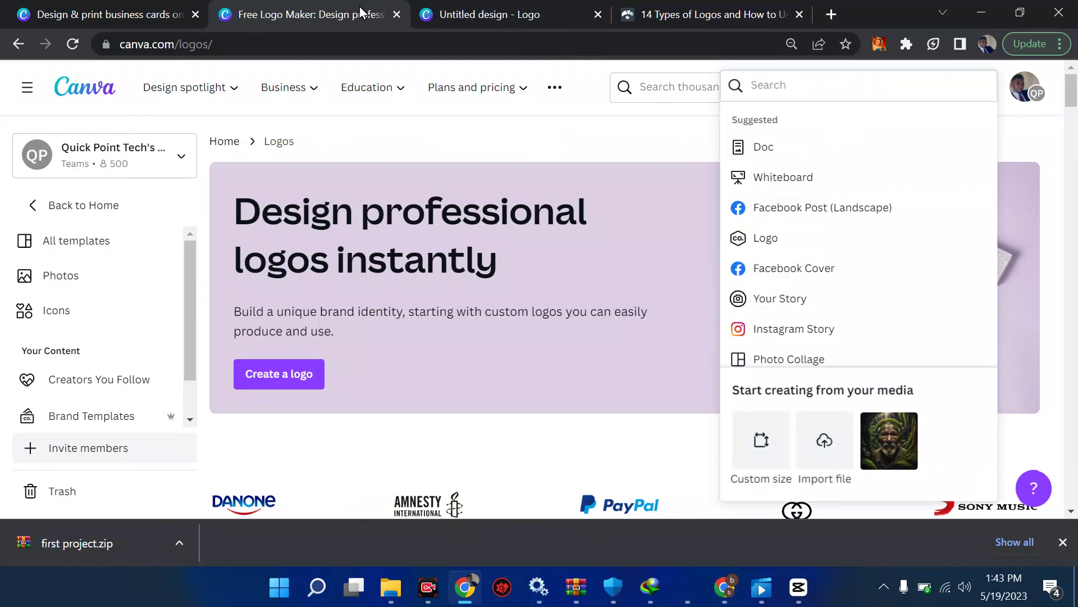
click(275, 375)
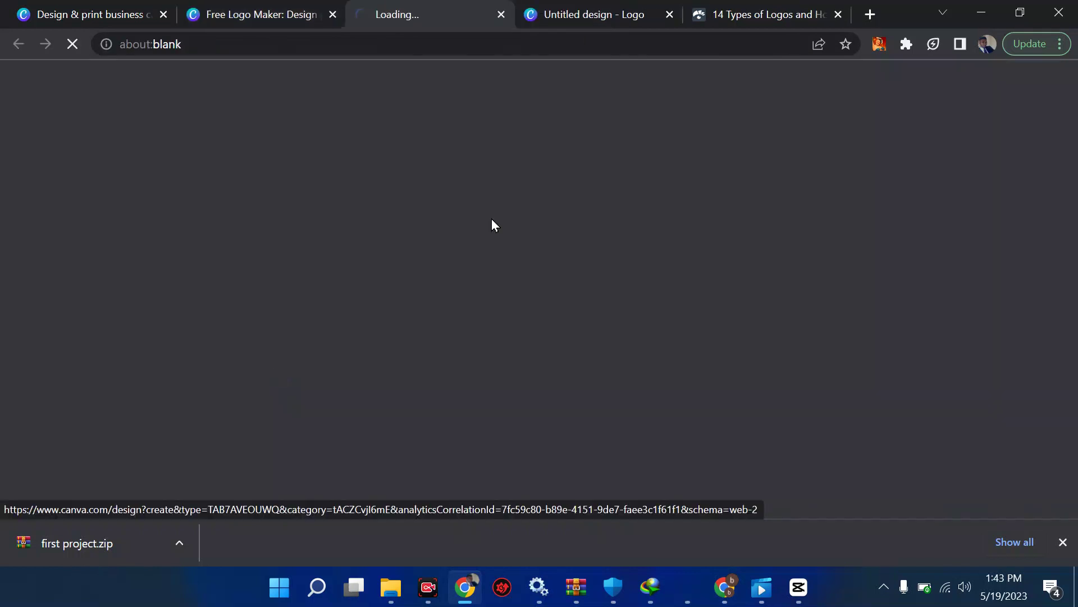
- Return to the Logos page, browse the design types offered for a new design and search them for "logo"
click(247, 12)
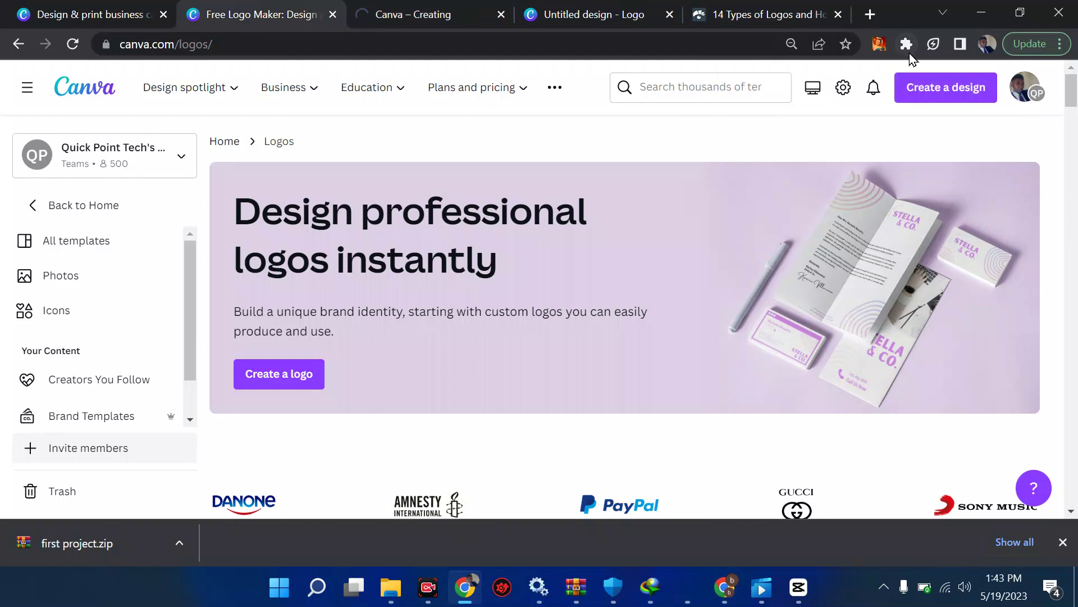
click(925, 86)
scroll(911, 235, down, 5)
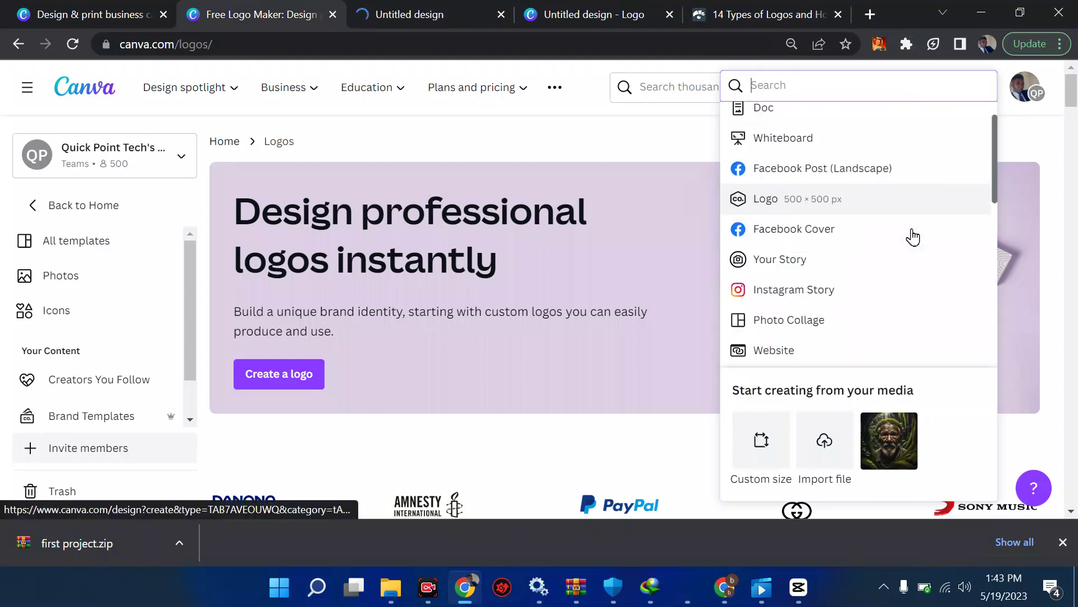
scroll(912, 237, down, 4)
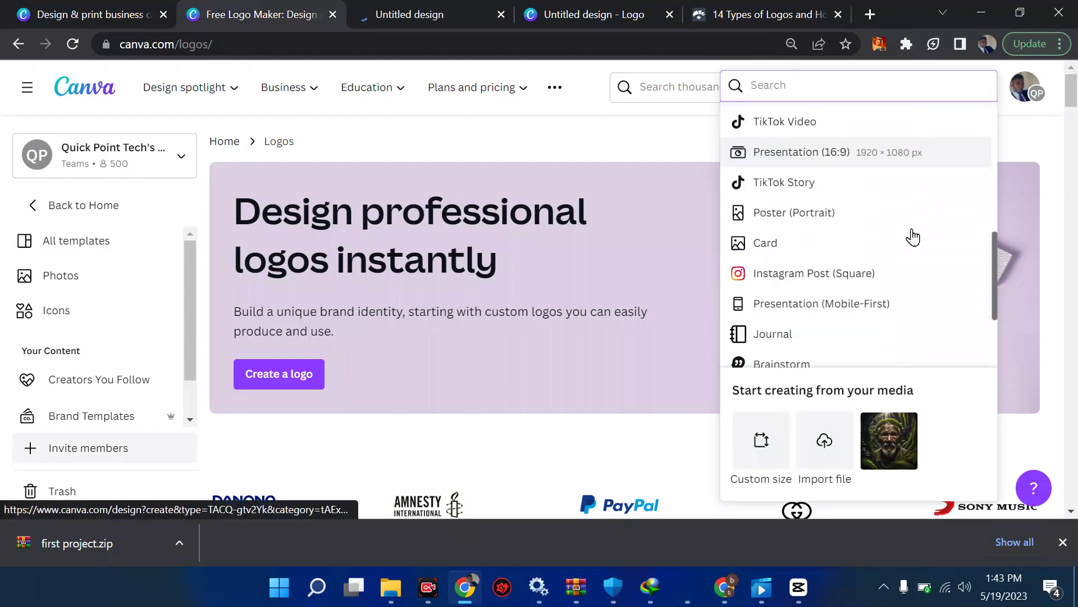
scroll(913, 237, up, 9)
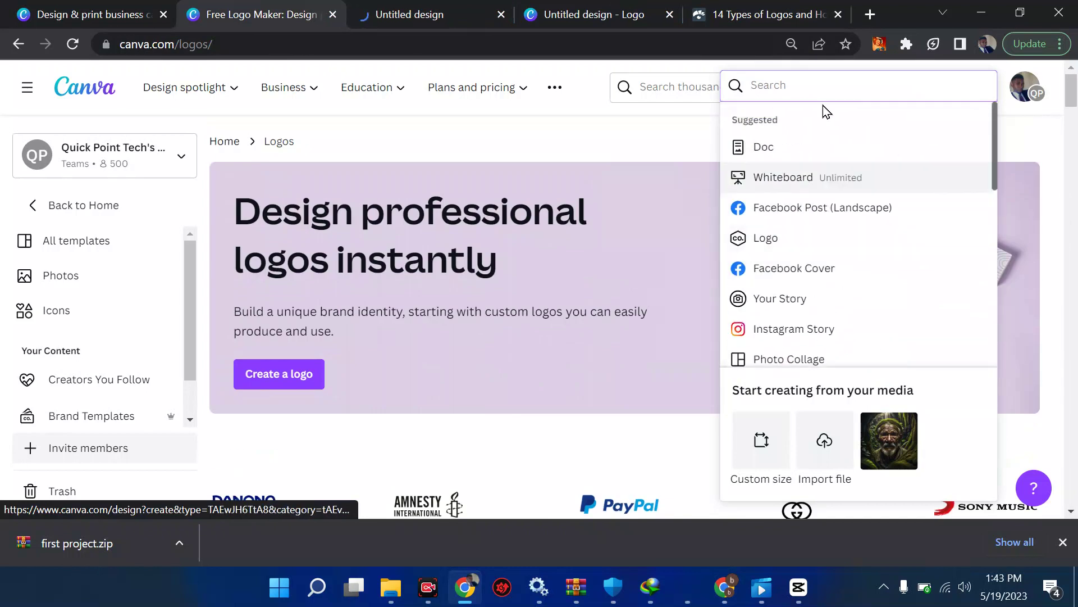
text(logo)
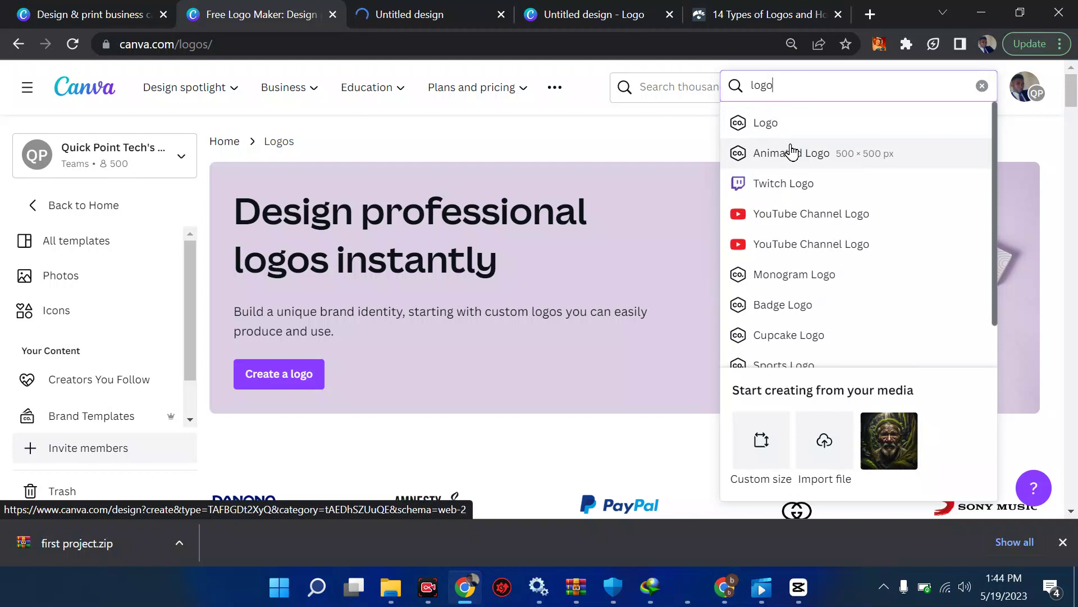
- Switch to the Visme article "14 Types of Logos and How to Use Them For Your Brand" and read its list of logo types
click(750, 17)
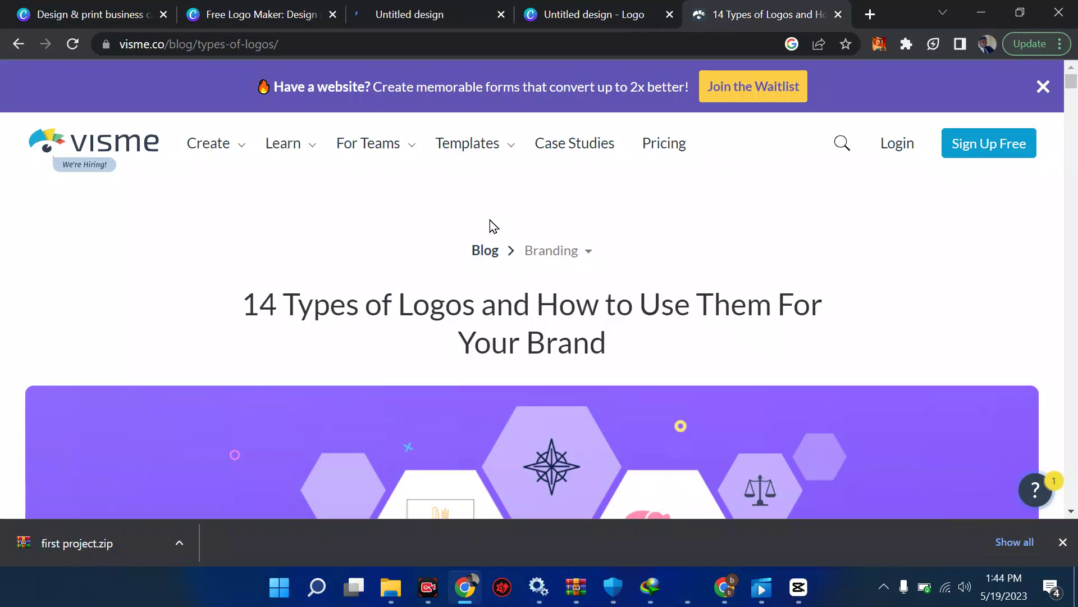
scroll(493, 226, down, 8)
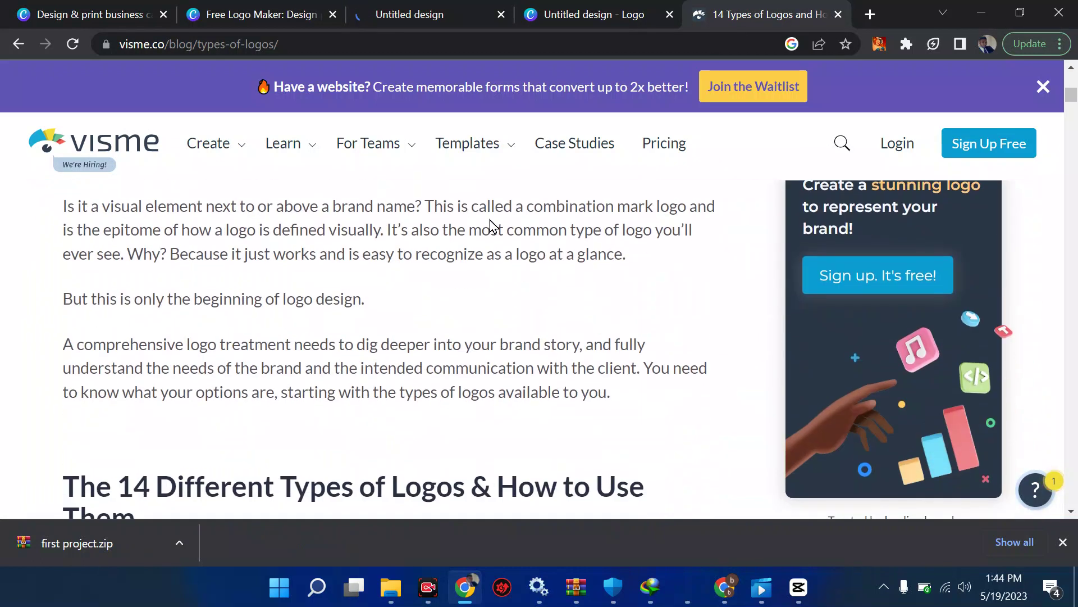
scroll(489, 296, down, 6)
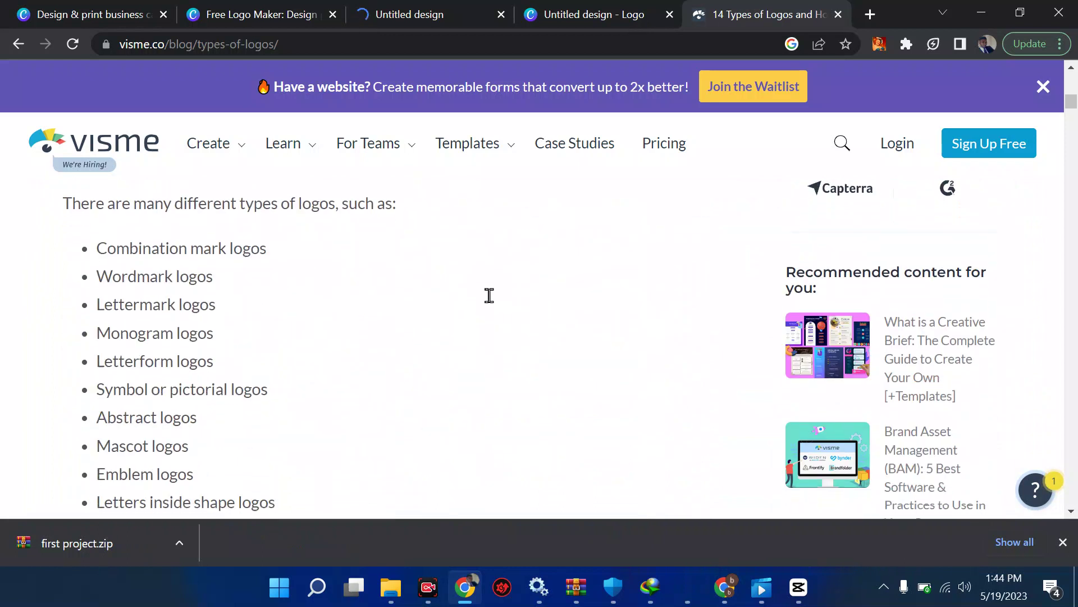
scroll(490, 300, down, 1)
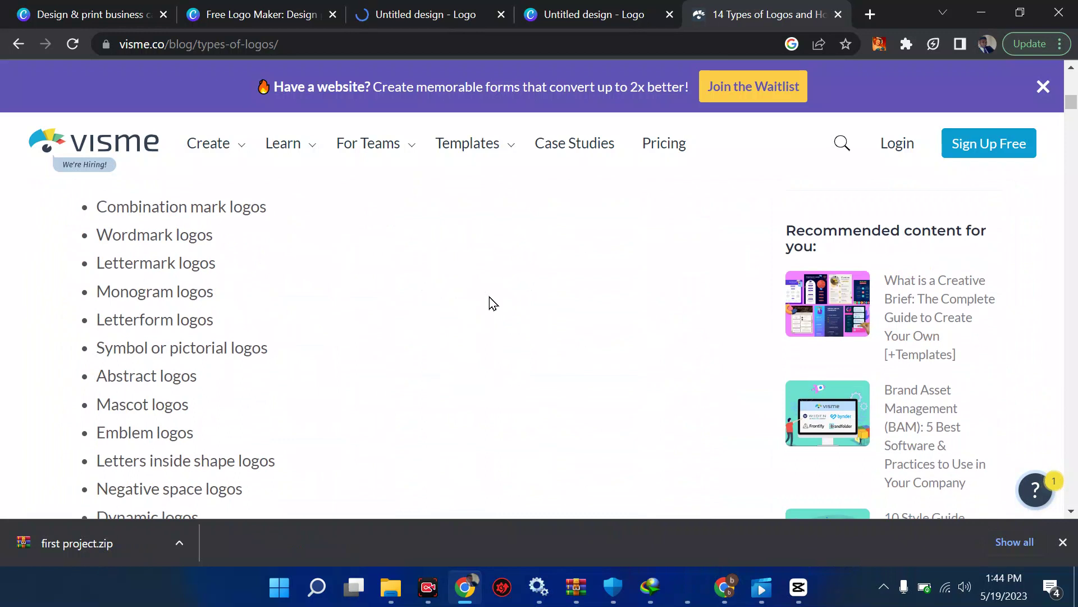
scroll(490, 297, down, 1)
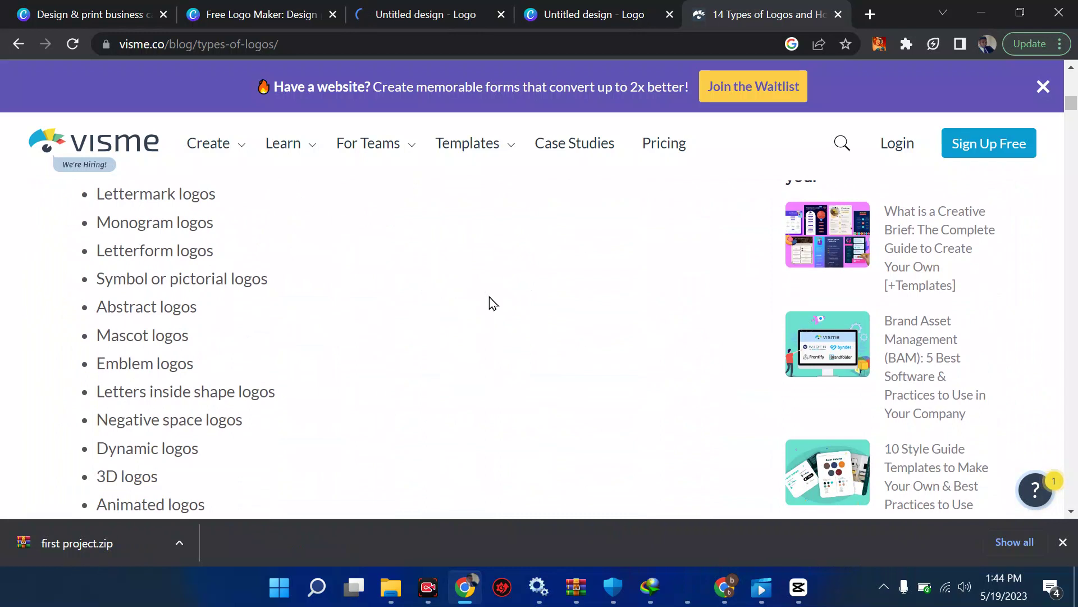
scroll(490, 297, down, 1)
scroll(490, 298, up, 2)
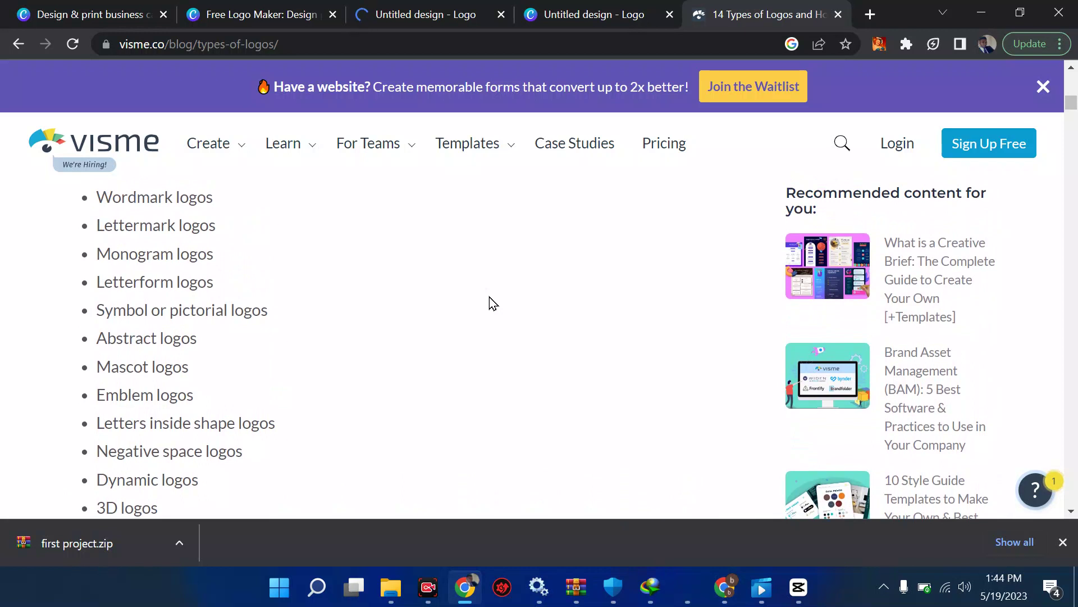
- Examine the brand examples in the article's Combination Mark Logos section
scroll(490, 296, down, 15)
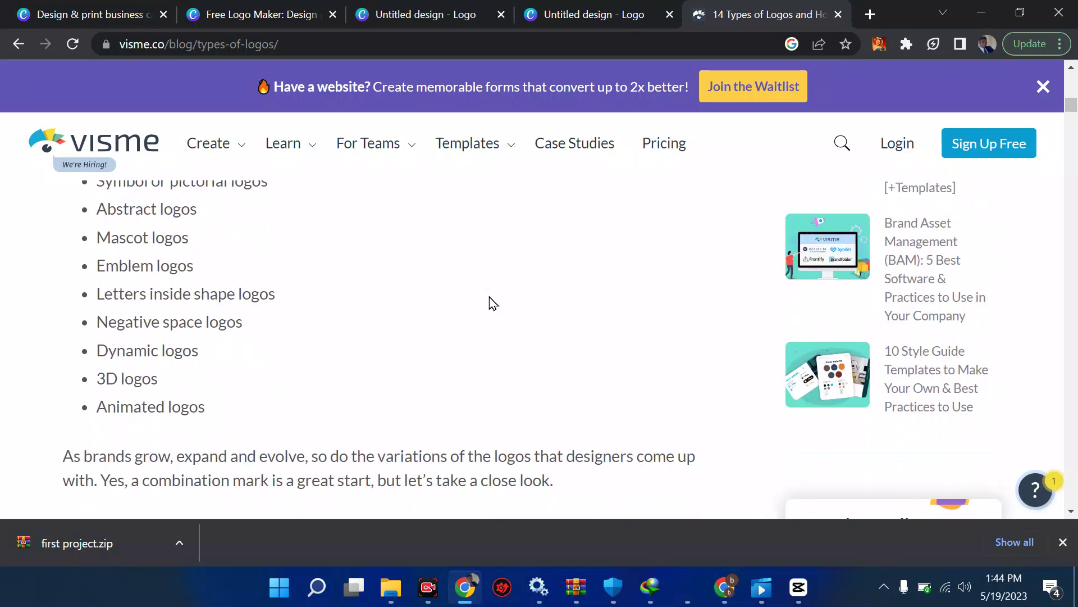
scroll(490, 296, down, 2)
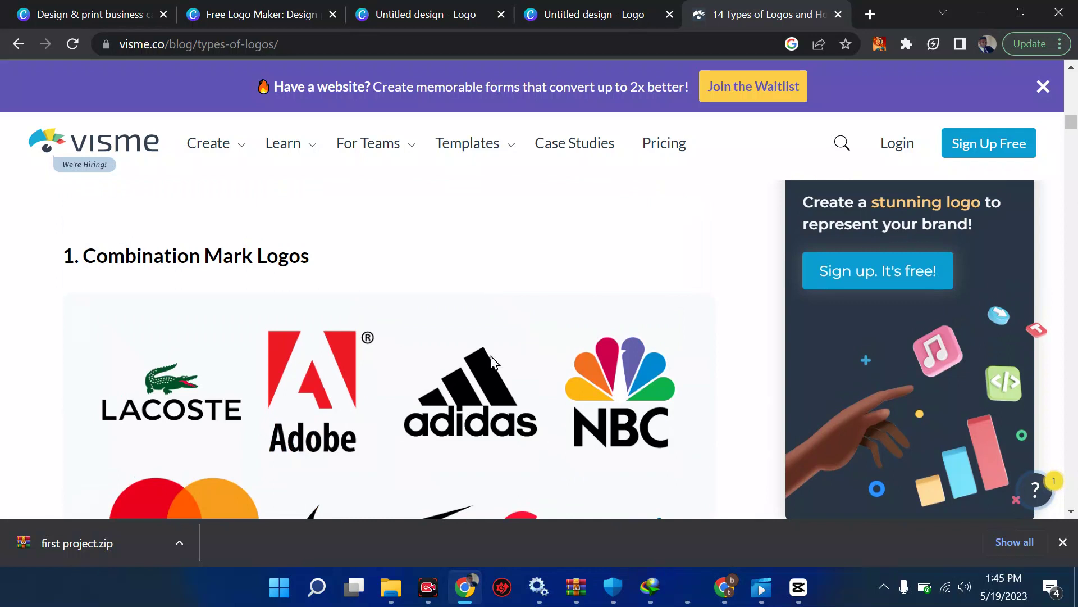
scroll(492, 361, down, 1)
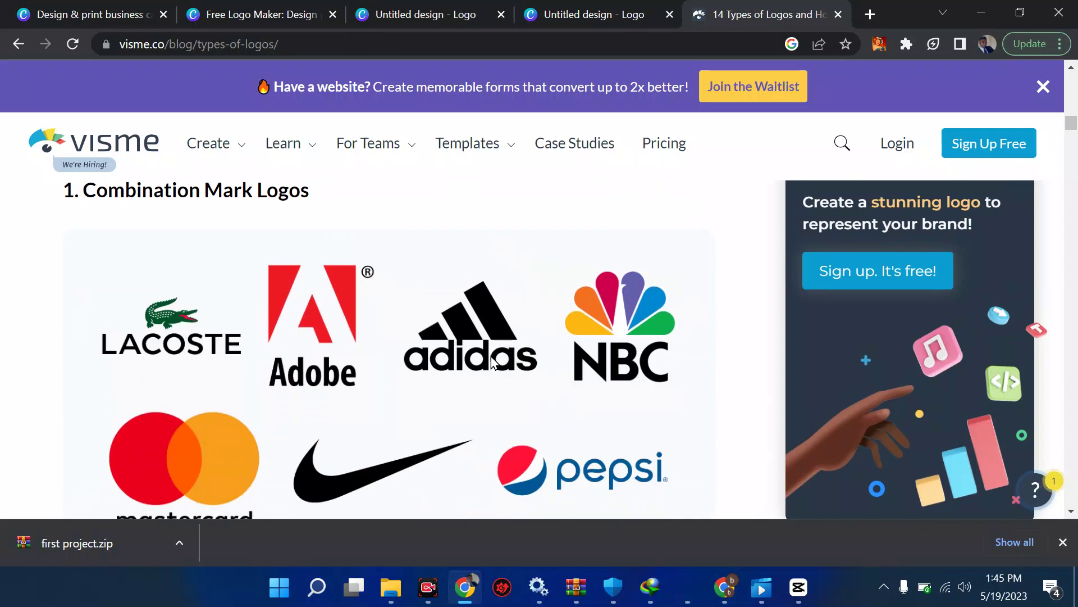
scroll(492, 361, down, 1)
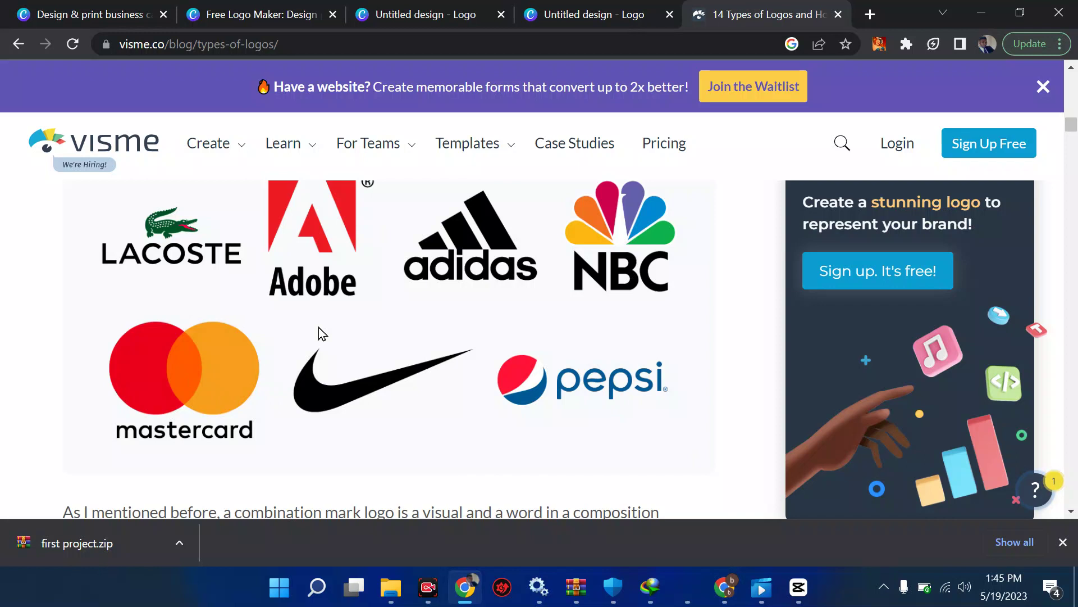
scroll(319, 328, up, 2)
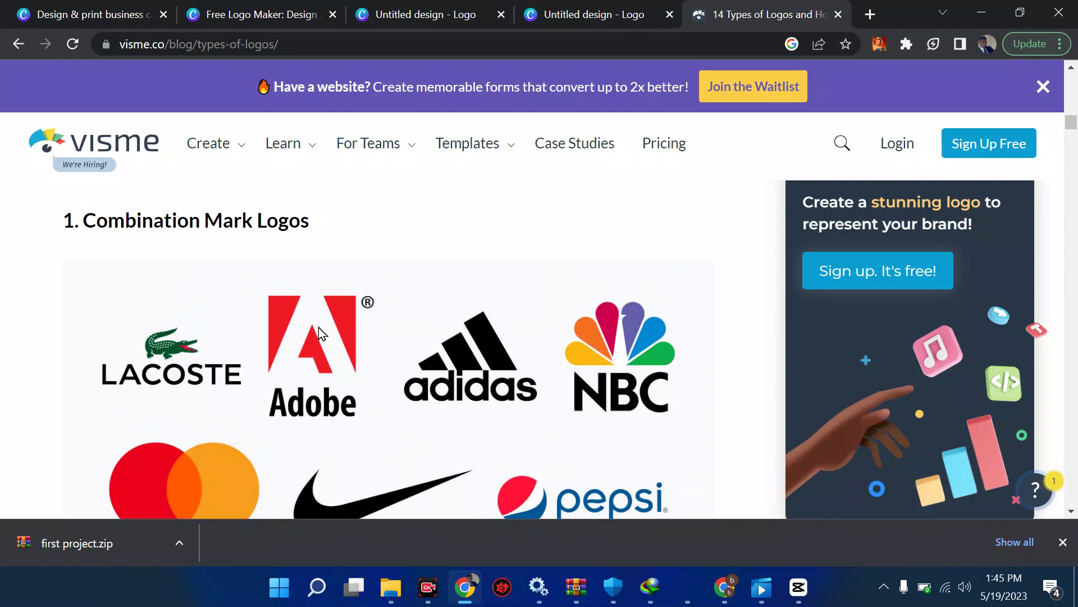
- Examine the brand examples and the explanation in the article's Wordmark Logos section
scroll(318, 327, down, 15)
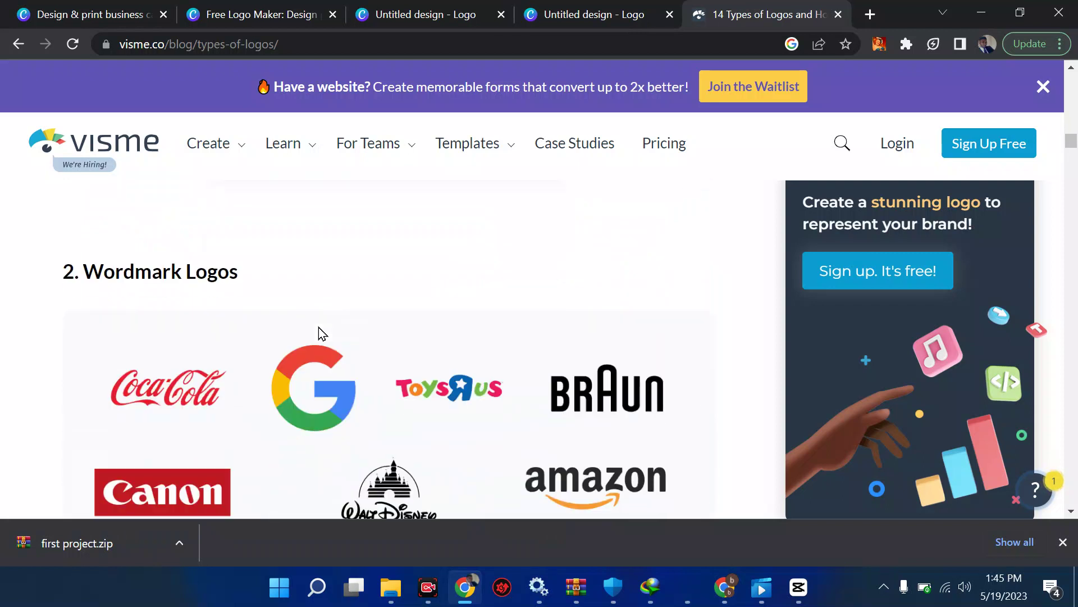
scroll(318, 327, down, 1)
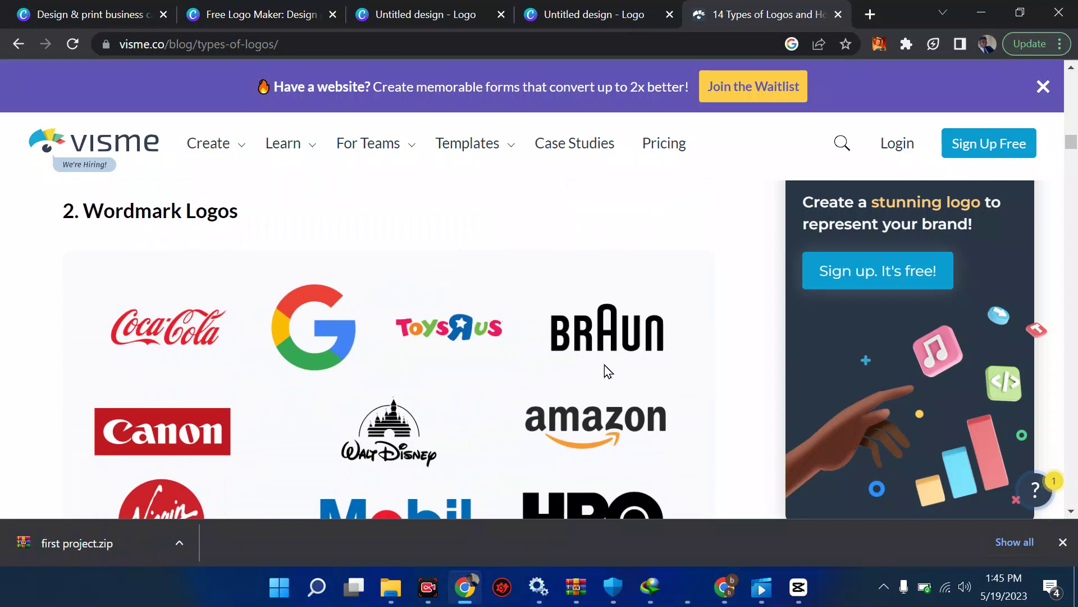
scroll(568, 416, down, 2)
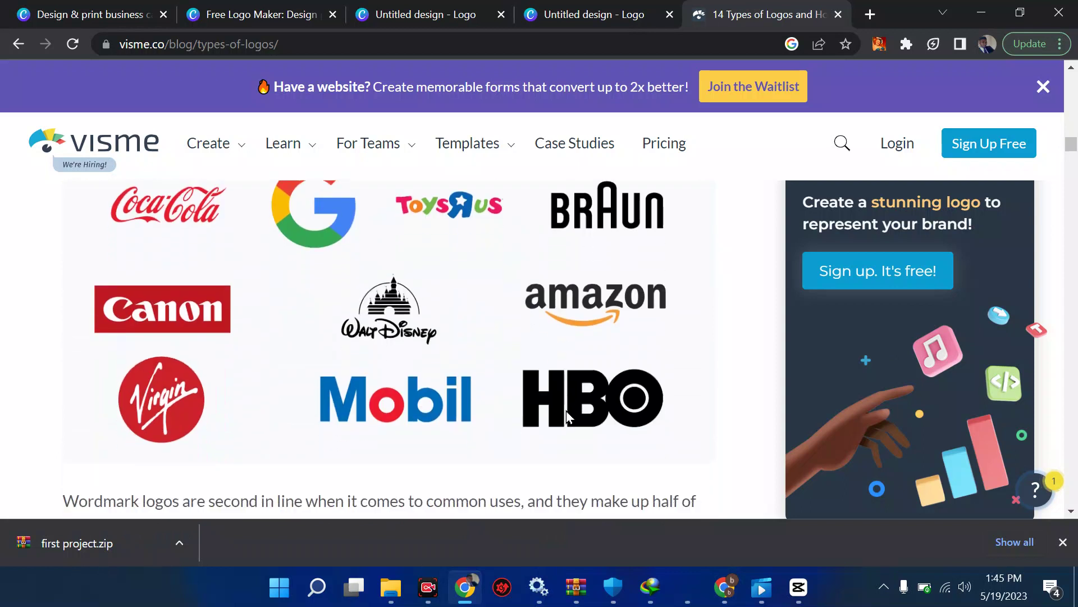
scroll(568, 416, up, 2)
scroll(567, 416, down, 3)
scroll(566, 412, down, 2)
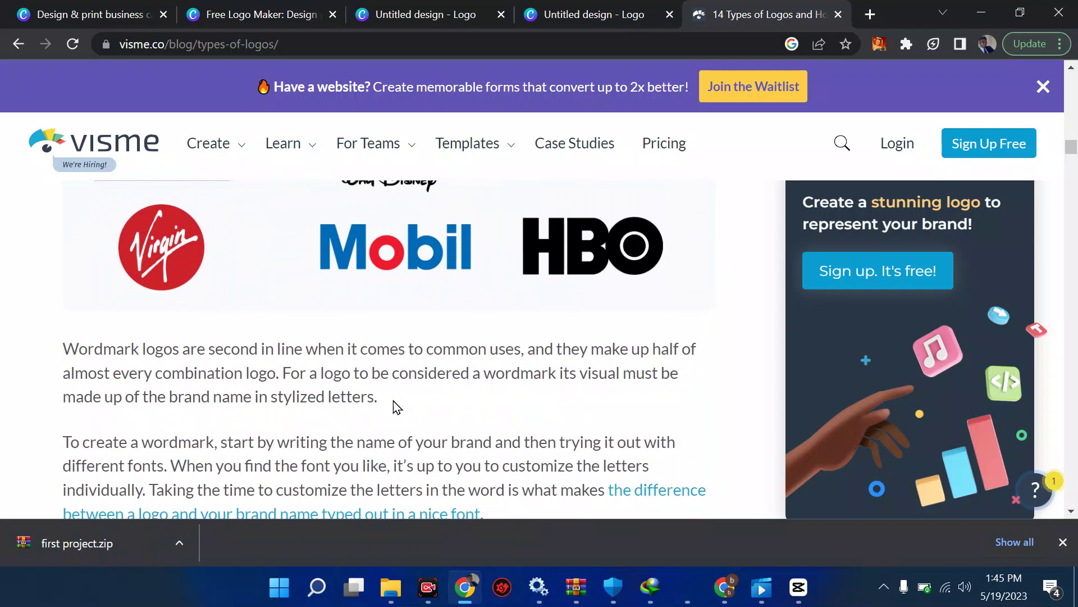
scroll(393, 400, down, 1)
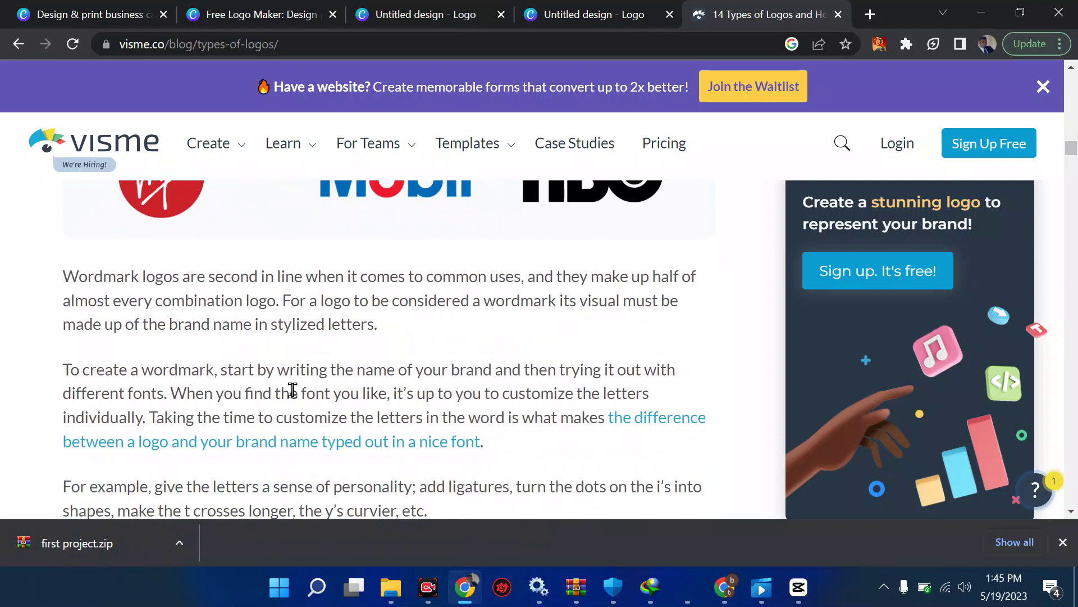
scroll(214, 385, up, 3)
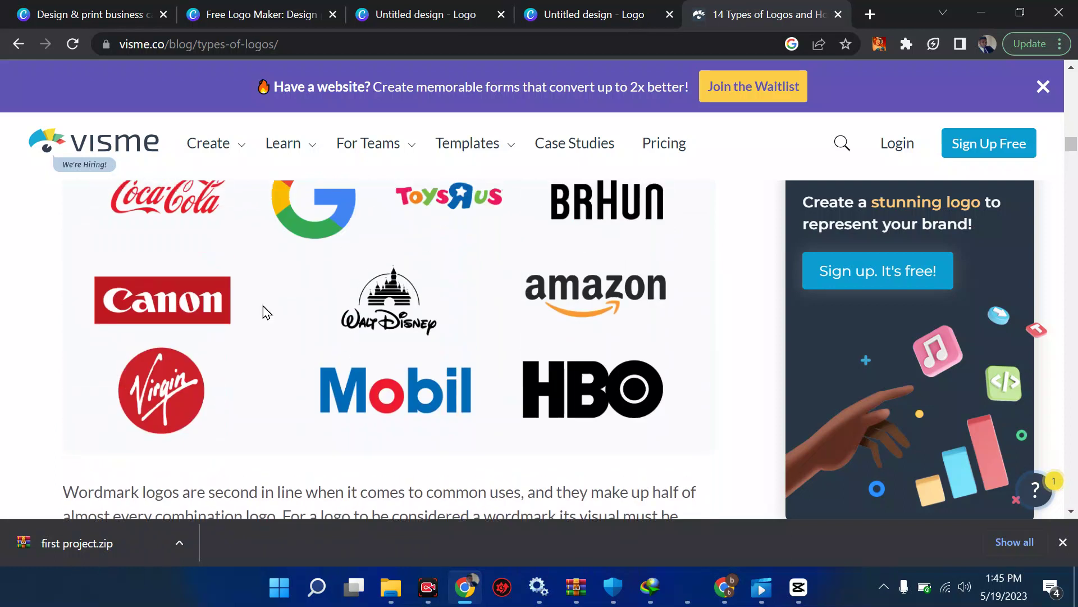
scroll(263, 305, up, 1)
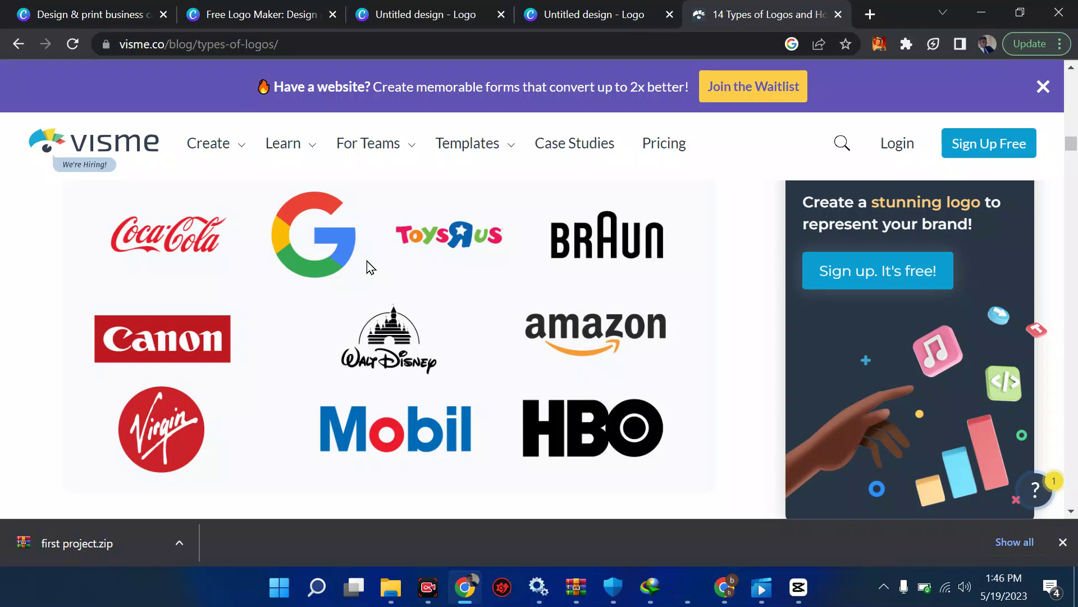
- Go back to the Combination Mark Logos examples and compare them with the Wordmark Logos examples
scroll(450, 336, up, 10)
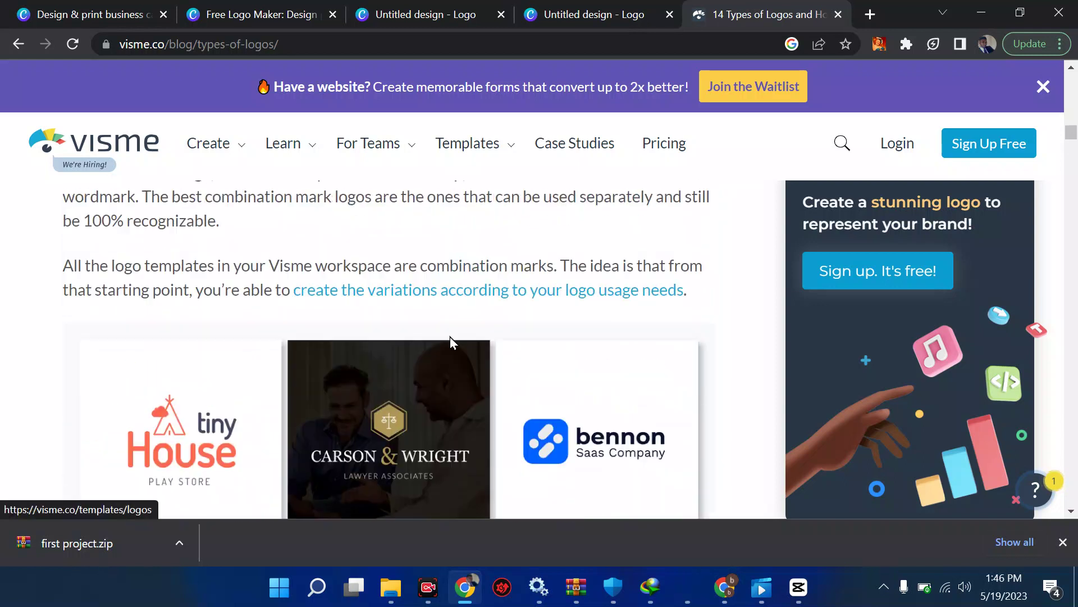
scroll(450, 336, up, 2)
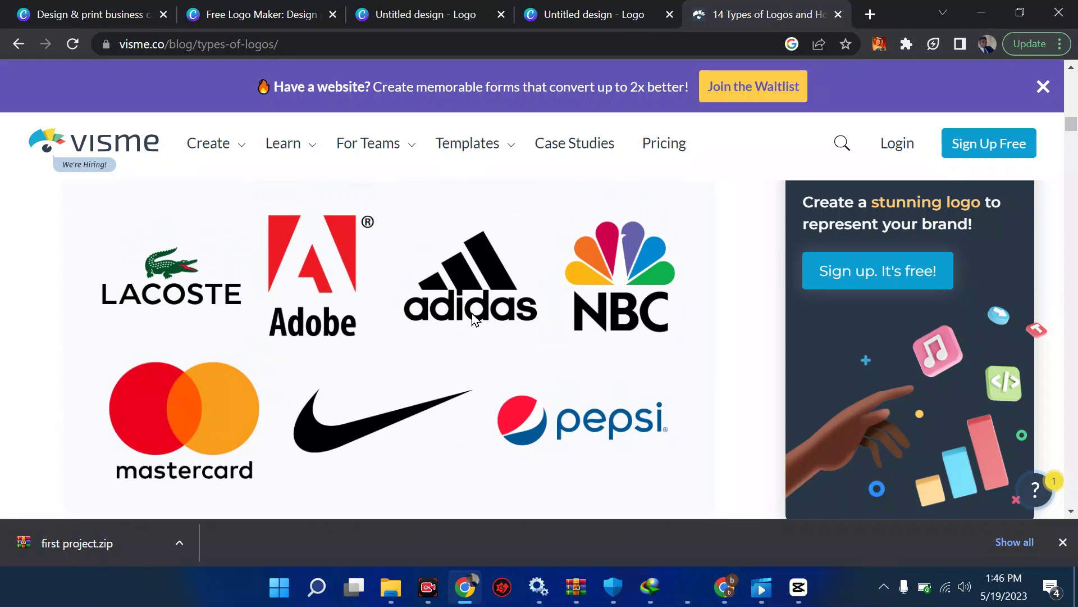
scroll(481, 318, up, 5)
scroll(481, 318, down, 10)
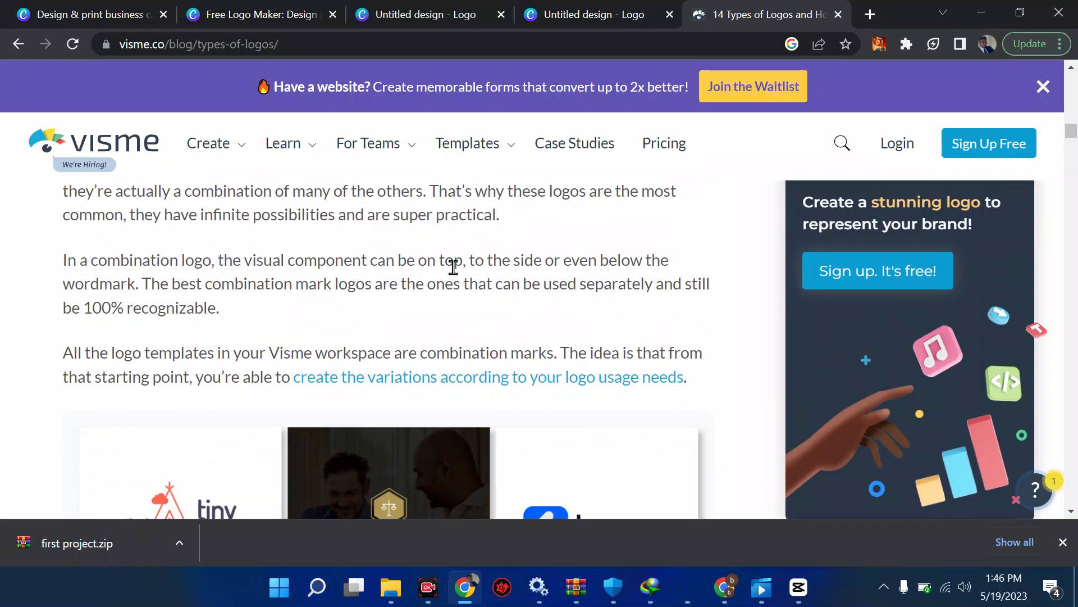
scroll(310, 321, down, 15)
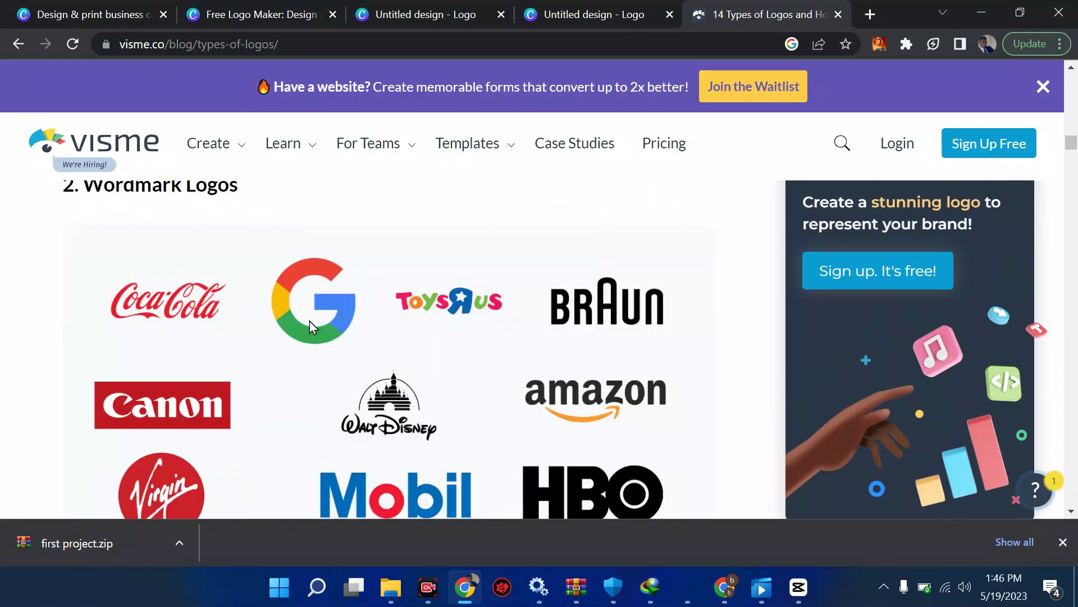
- Examine the brand examples in the article's Lettermark Logos section, from NASA and H&M to TNT, MAC and DKNY
scroll(309, 320, down, 10)
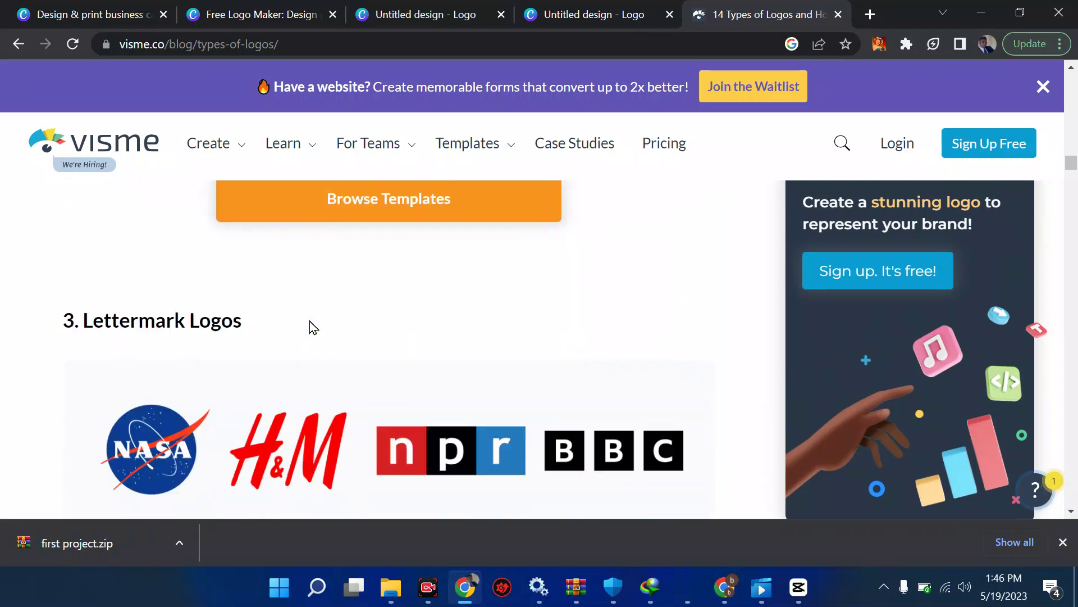
scroll(310, 321, up, 1)
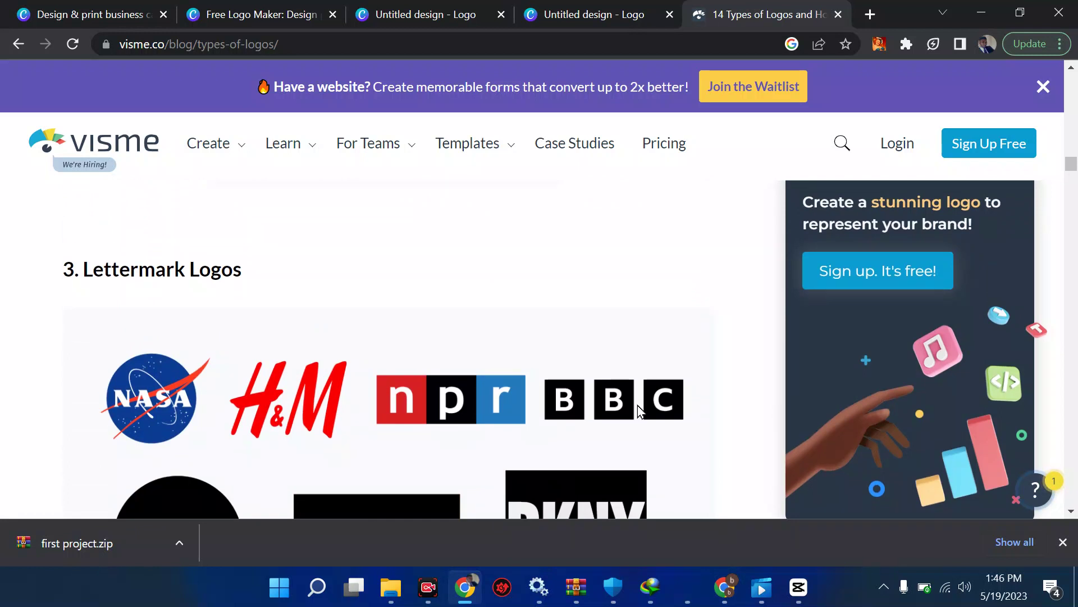
scroll(638, 406, down, 2)
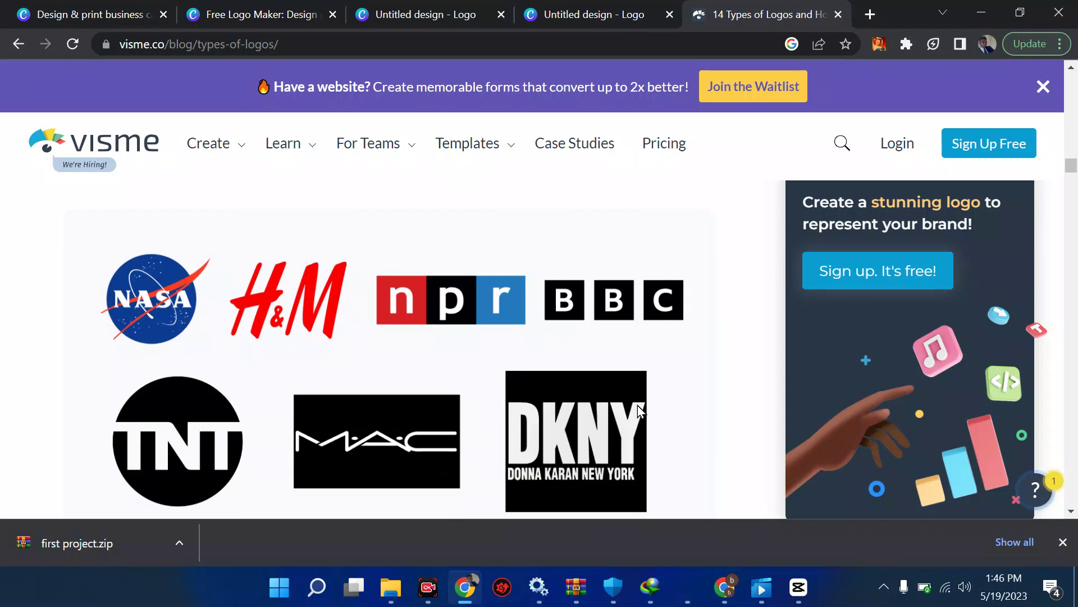
scroll(638, 406, down, 3)
scroll(638, 406, up, 3)
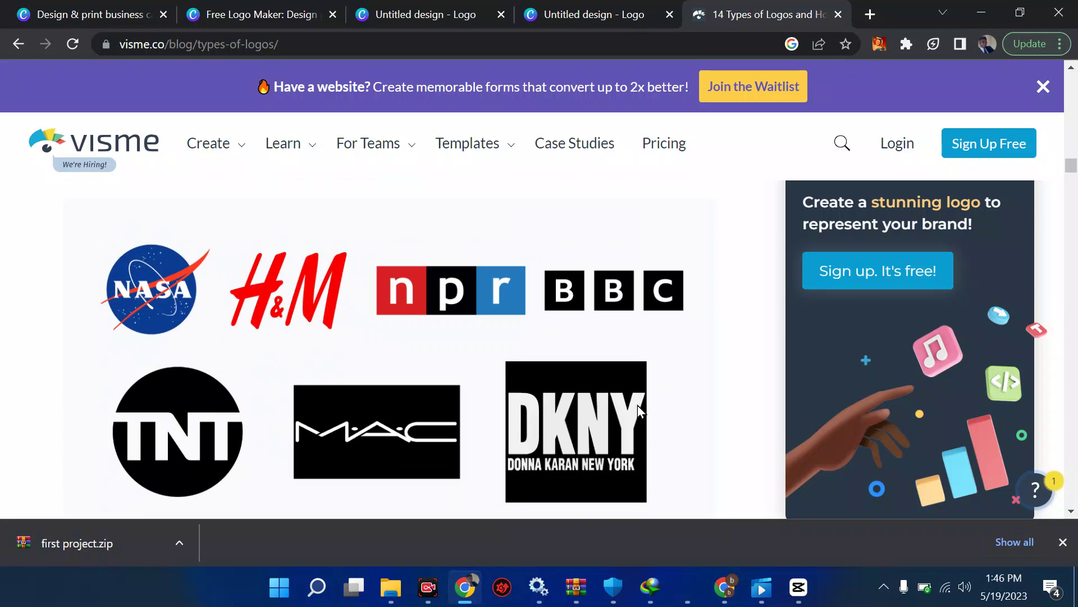
scroll(638, 405, up, 1)
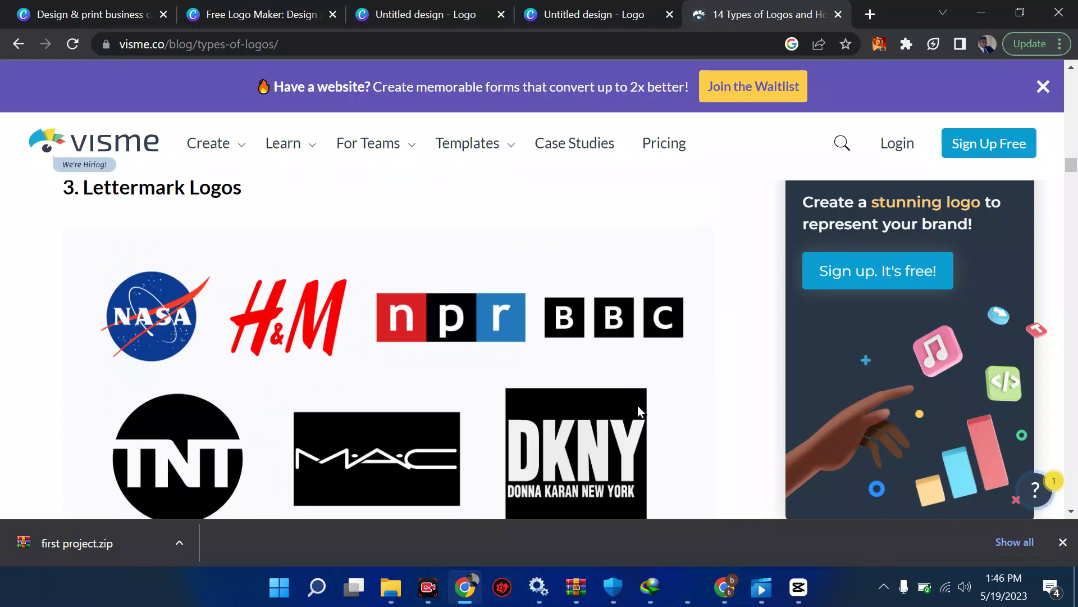
scroll(638, 411, down, 1)
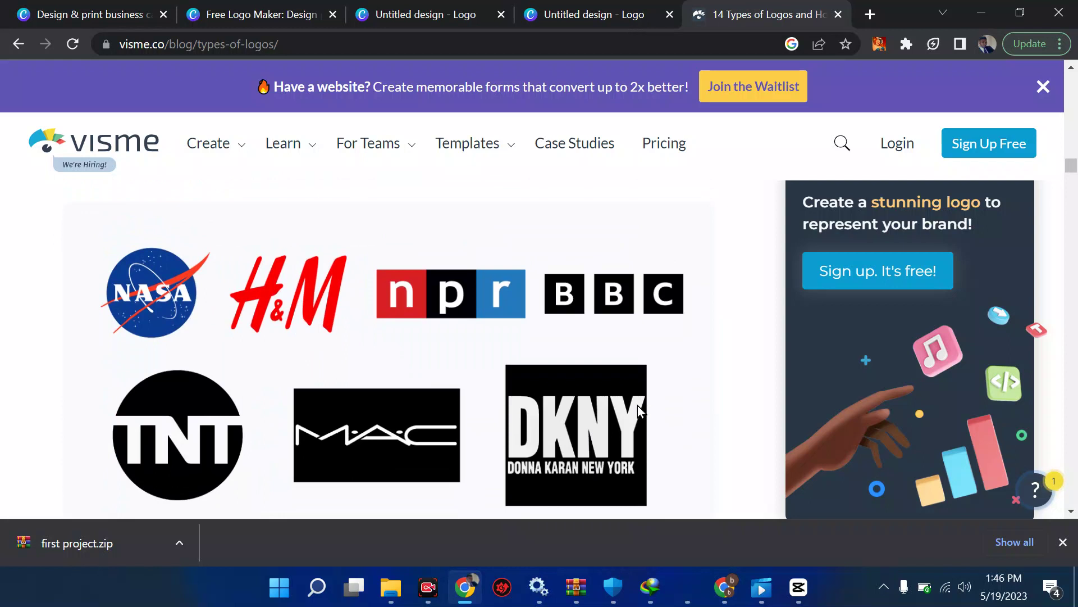
- Examine the Monogram Logos section, including its brand examples, explanation and the Kim & Gill template
scroll(638, 406, down, 15)
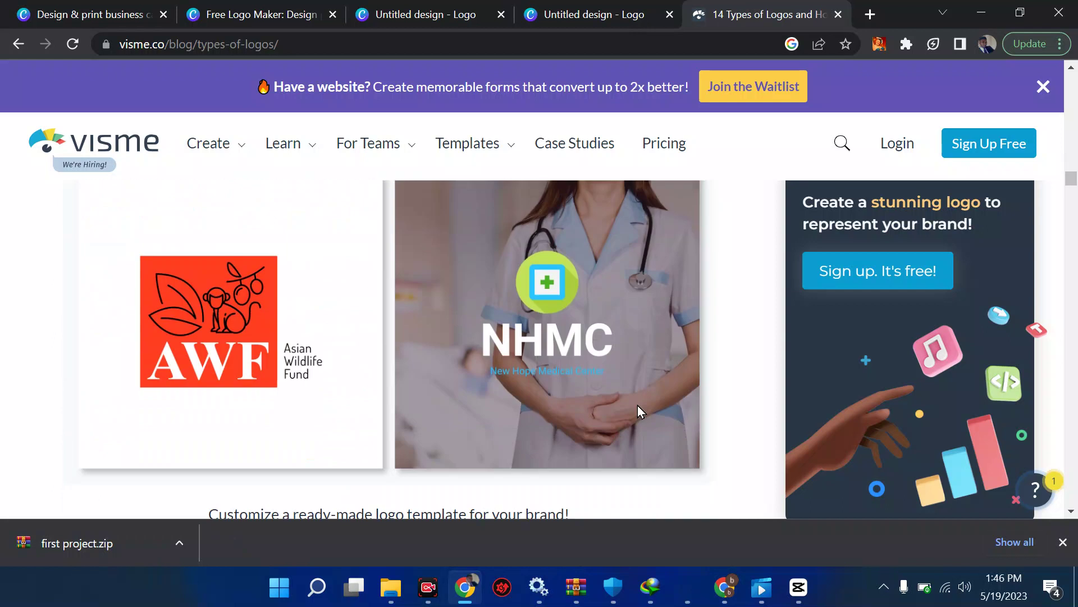
scroll(638, 405, down, 2)
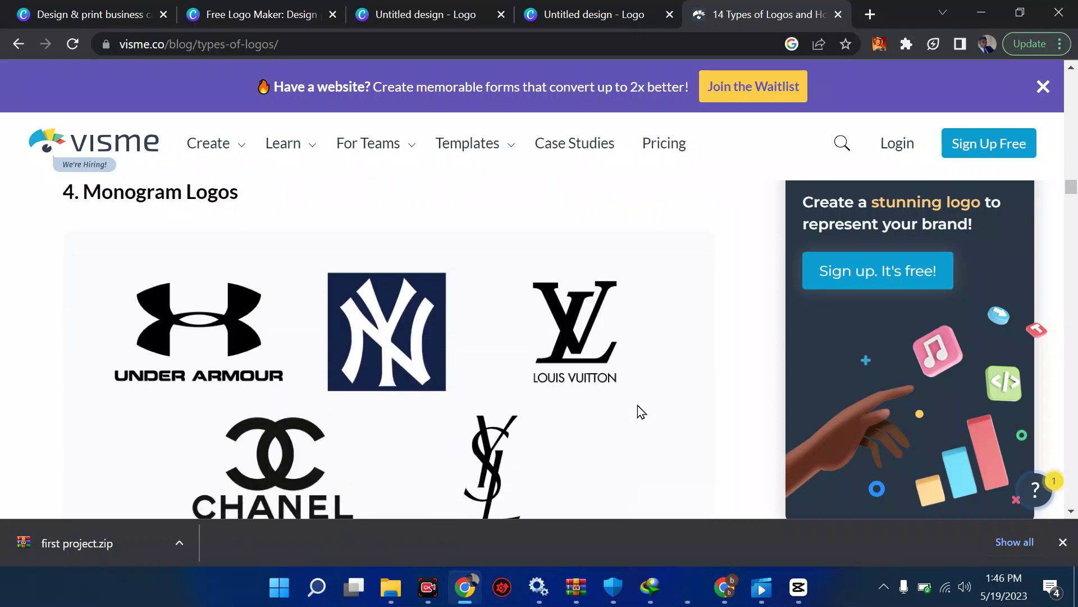
scroll(638, 405, down, 4)
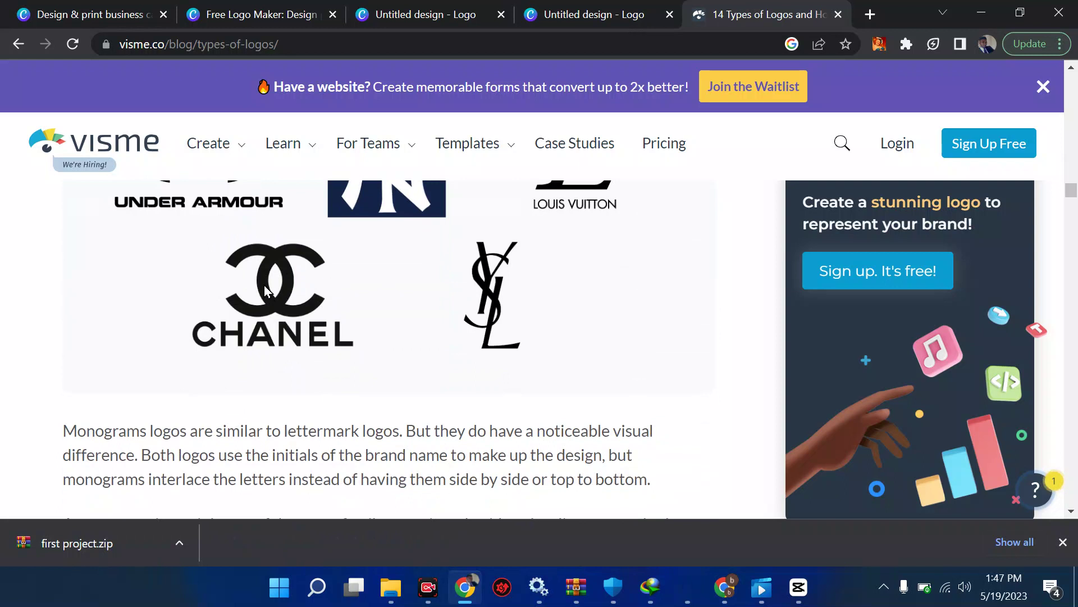
scroll(265, 287, up, 1)
scroll(265, 288, down, 2)
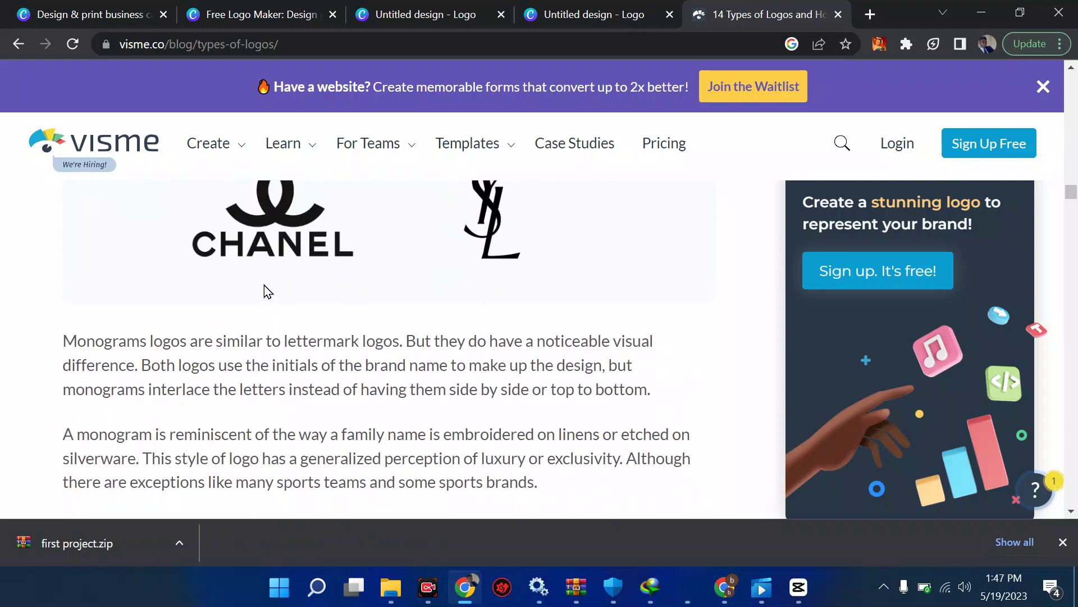
scroll(265, 287, down, 12)
scroll(265, 288, up, 5)
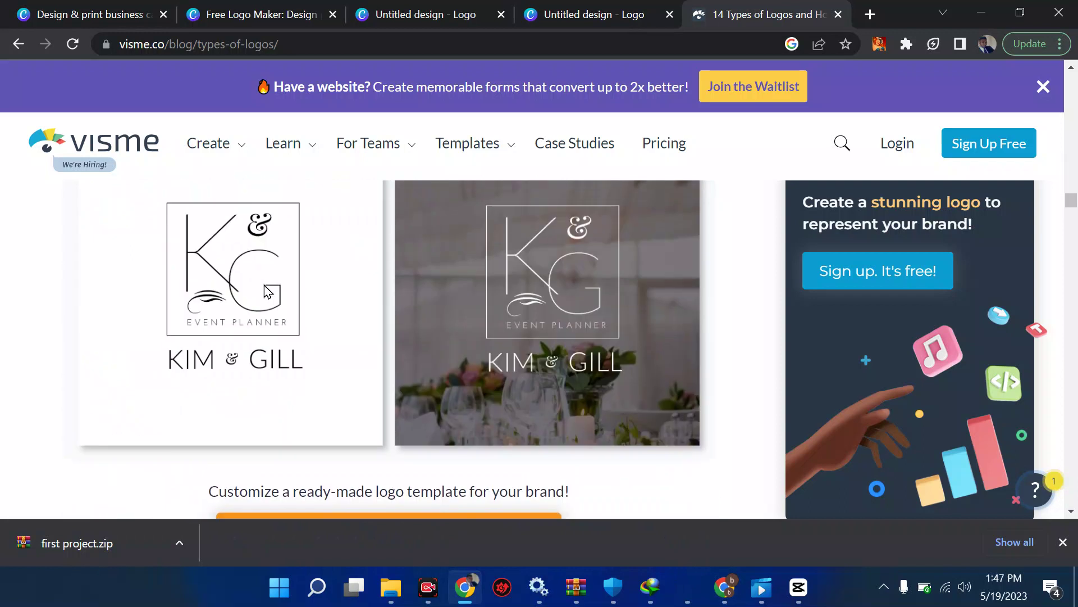
scroll(266, 287, up, 4)
scroll(265, 288, down, 3)
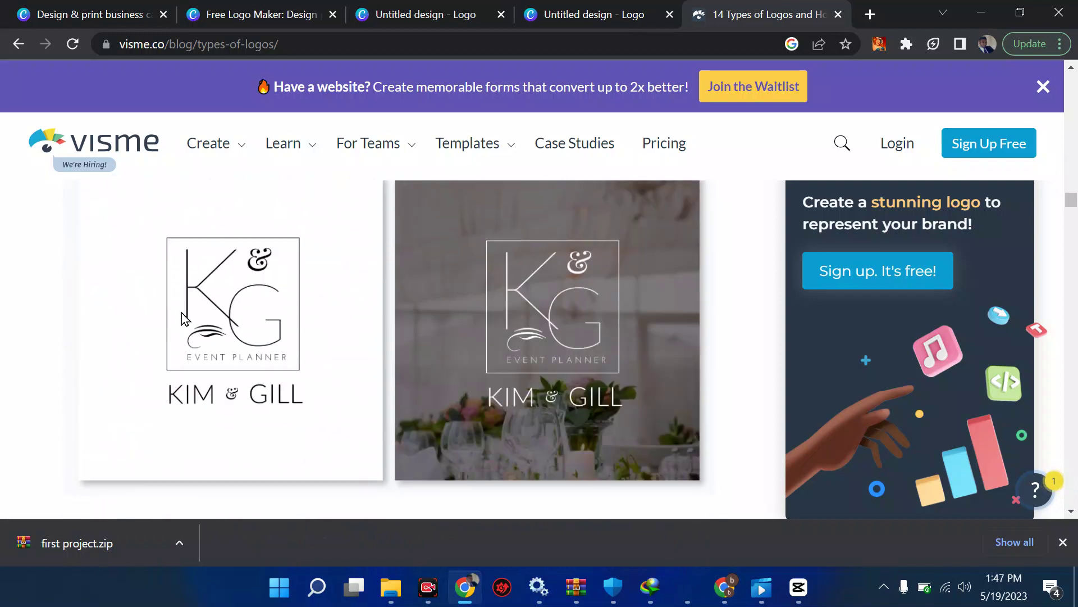
- Examine the brand examples in the Letterform Logos section, such as Netflix, McDonald's, Figma and Tesla
scroll(458, 336, down, 5)
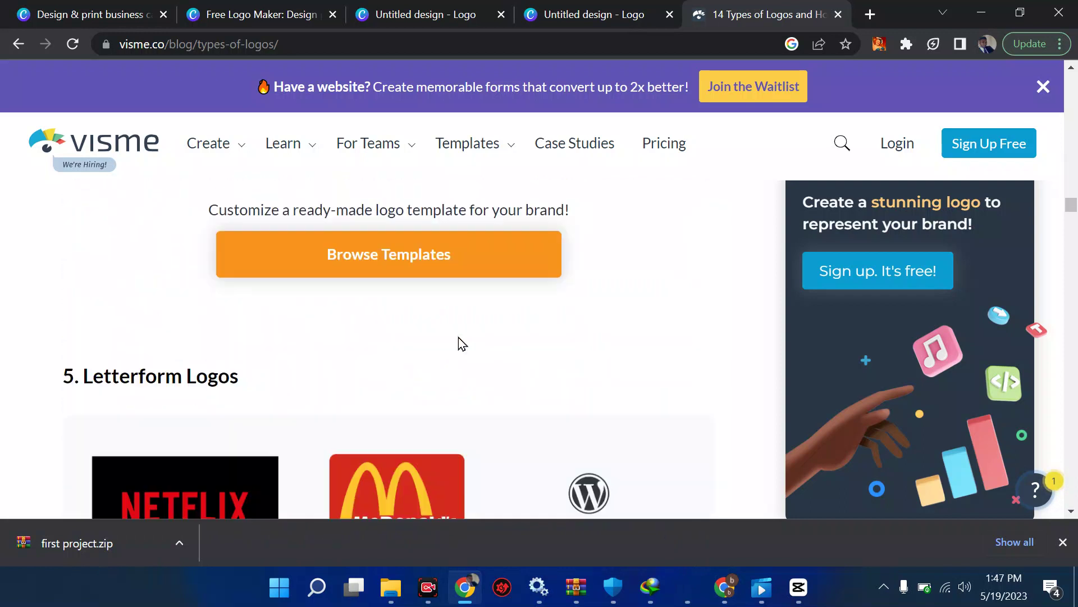
scroll(458, 344, down, 2)
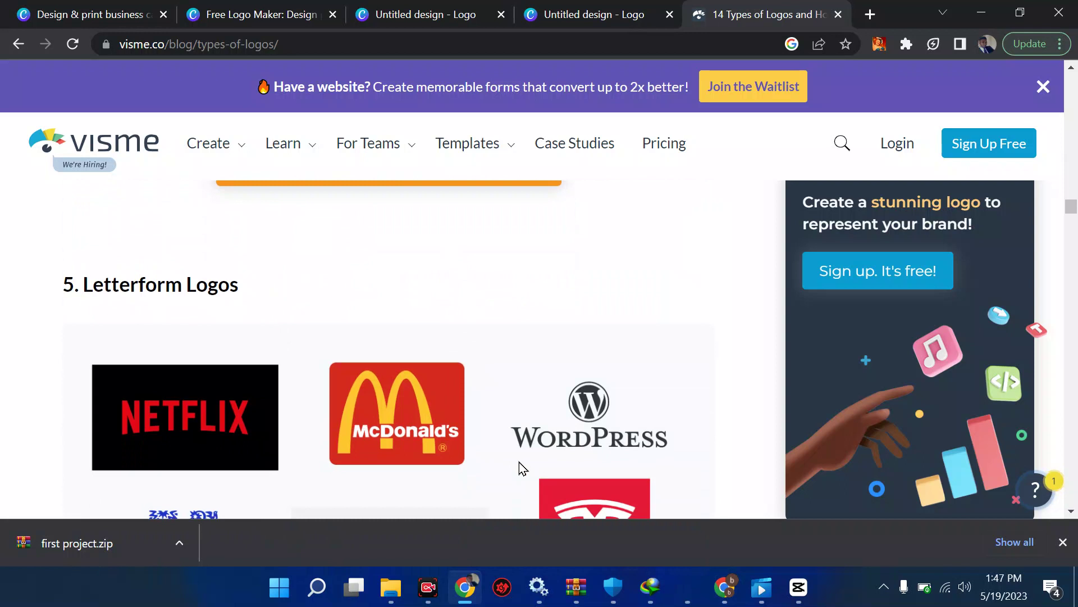
scroll(519, 462, down, 4)
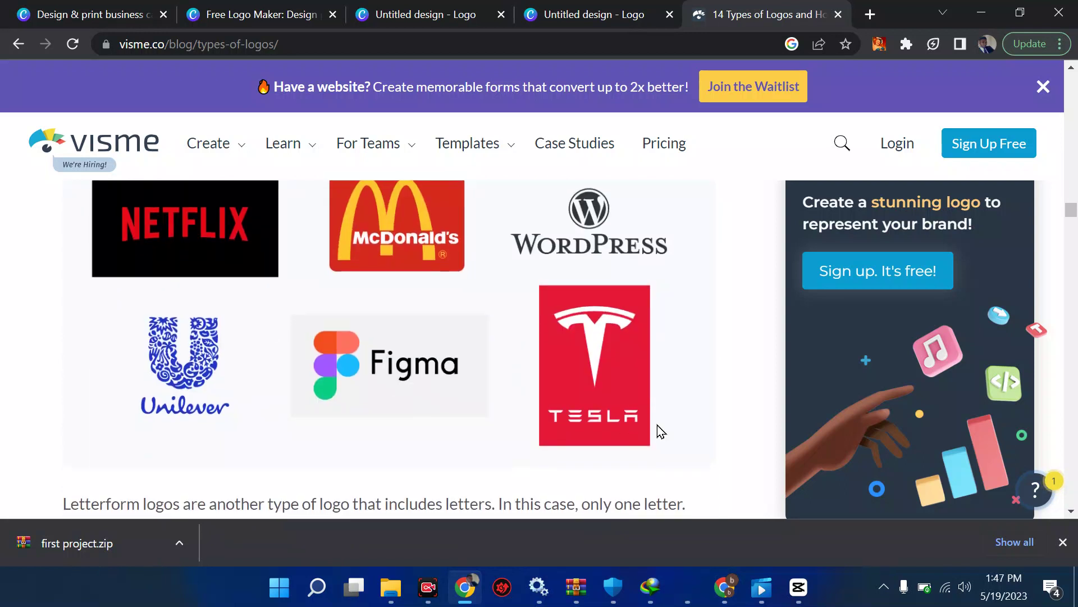
scroll(481, 340, up, 2)
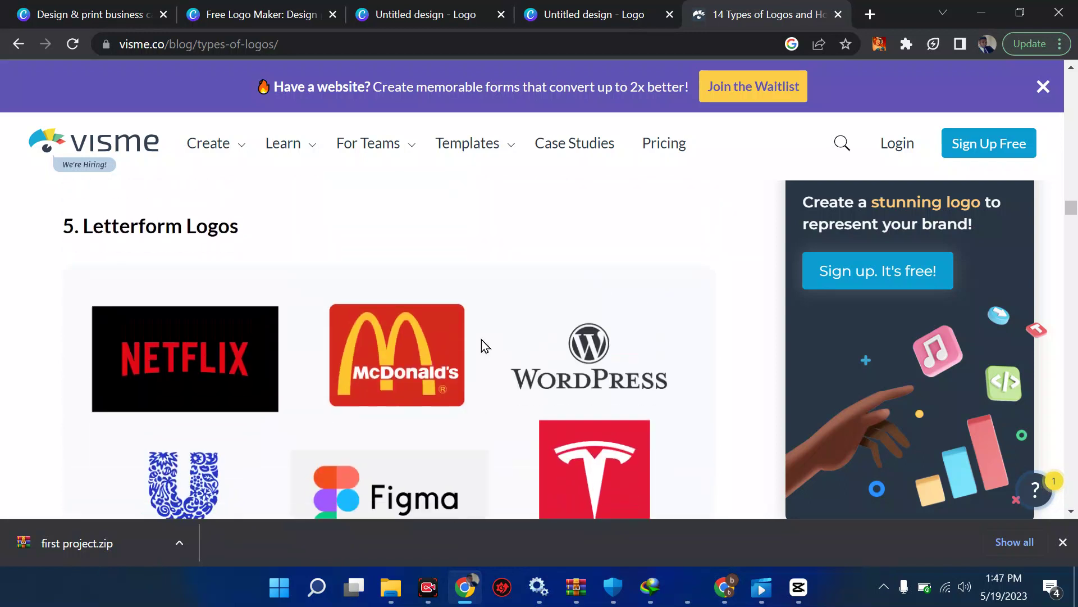
scroll(480, 339, down, 1)
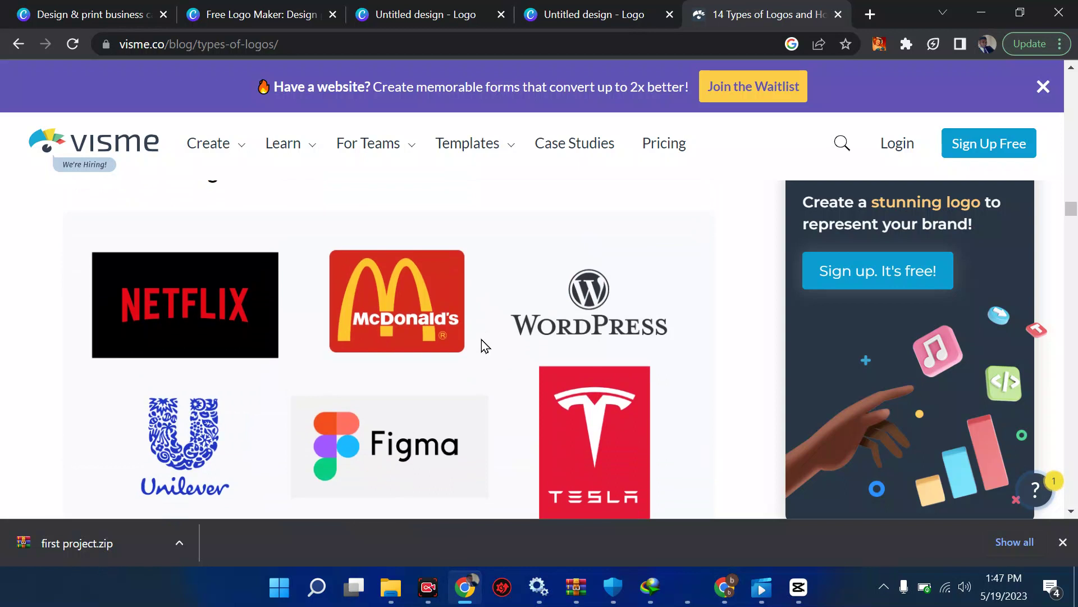
scroll(485, 309, down, 1)
scroll(484, 315, down, 1)
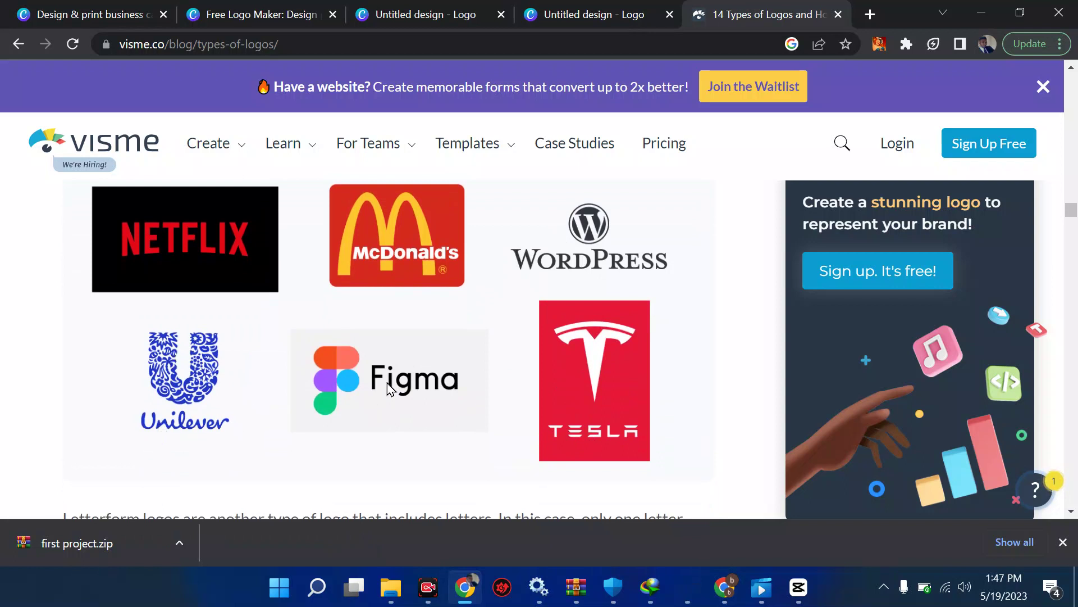
scroll(384, 357, up, 1)
scroll(385, 355, up, 1)
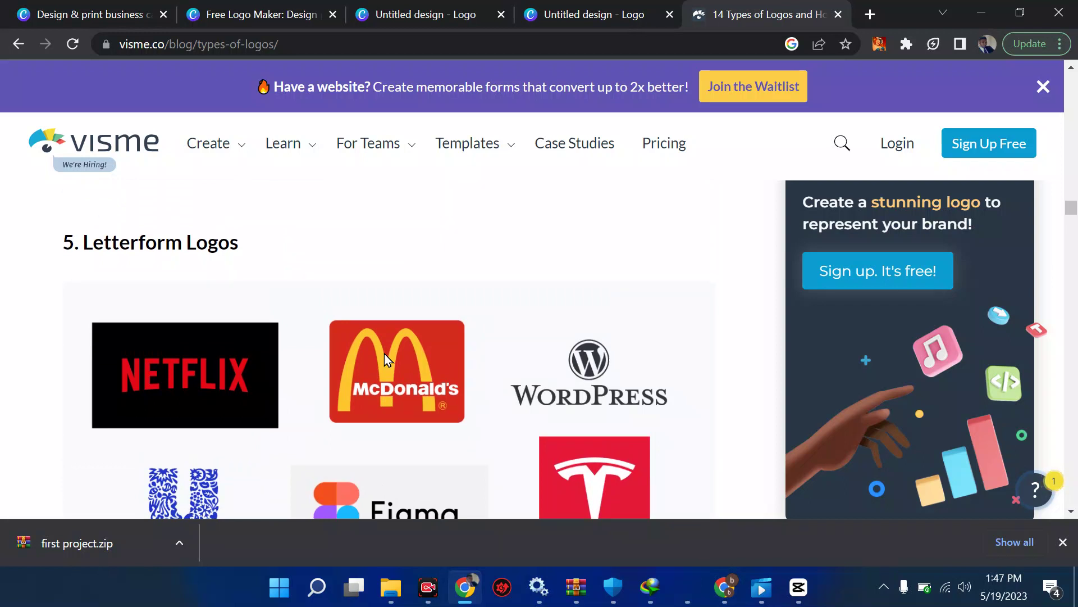
- Examine the Symbol or Pictorial Logos section, covering its brand symbols, explanation and template samples
scroll(384, 353, down, 10)
scroll(384, 352, down, 4)
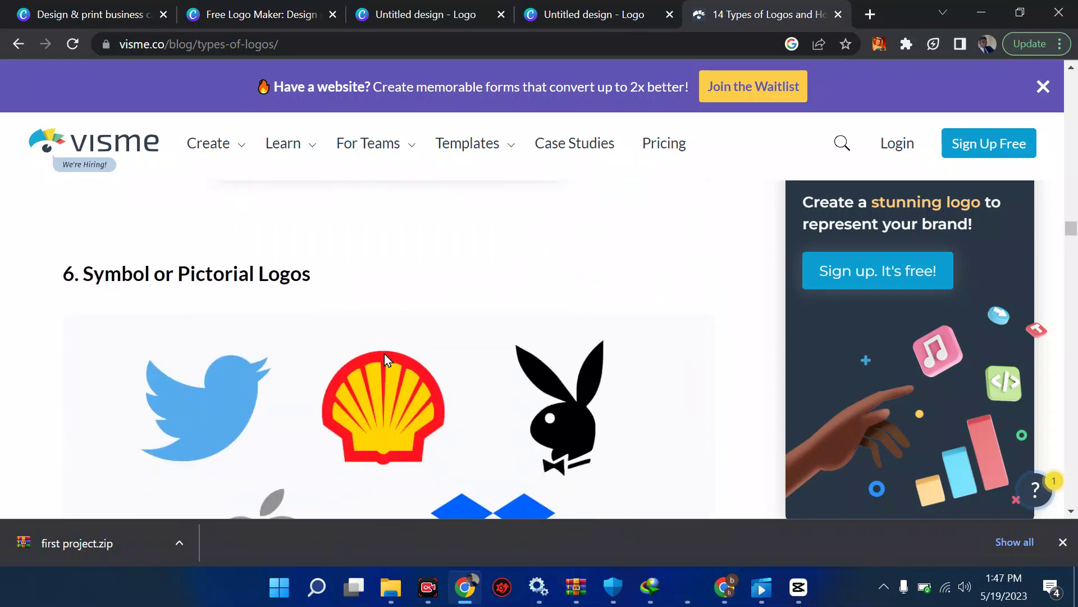
scroll(384, 353, down, 1)
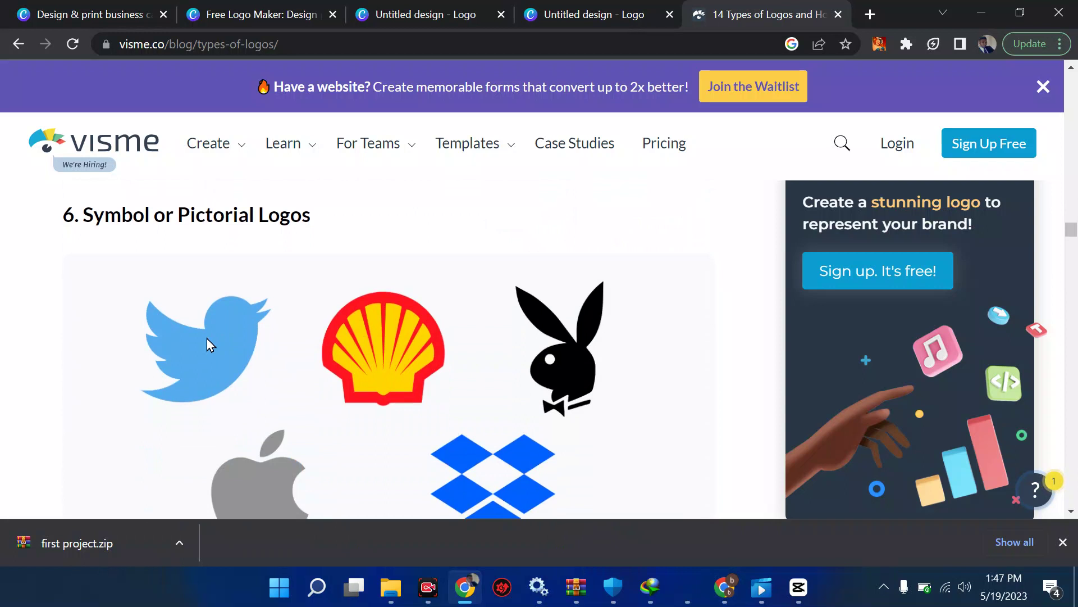
scroll(208, 340, down, 4)
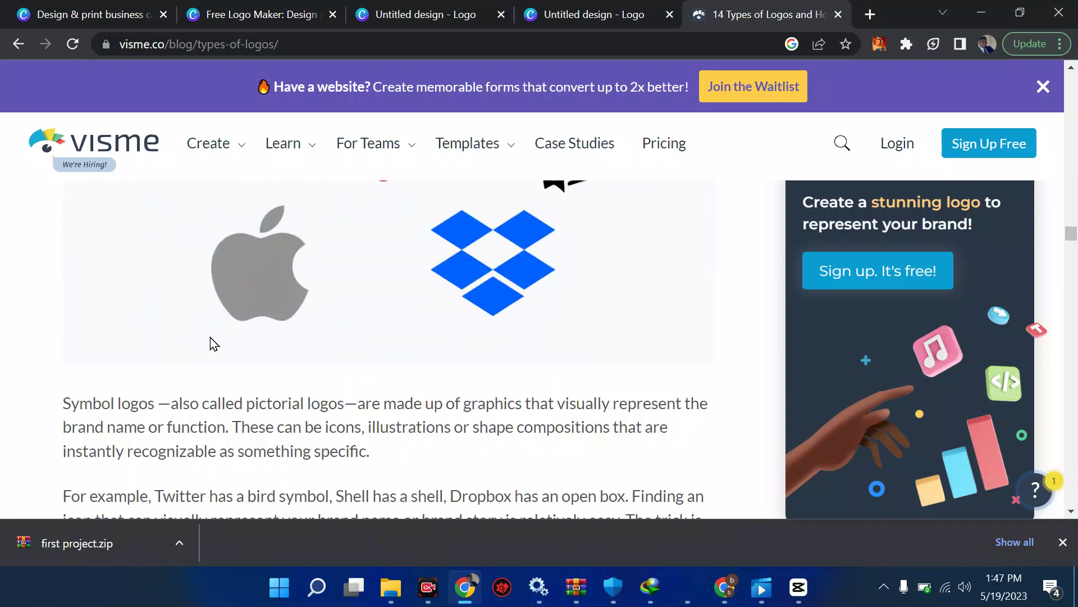
scroll(264, 306, down, 11)
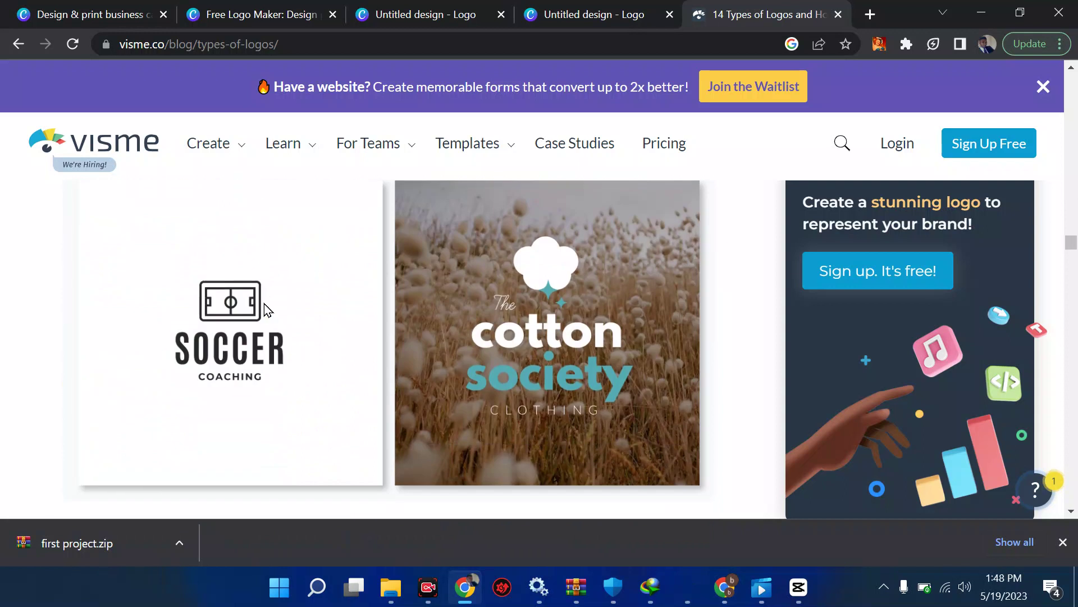
- Examine the brand examples in the Abstract Logos section, such as Mitsubishi, Airbnb, Audi and TikTok
scroll(264, 304, down, 8)
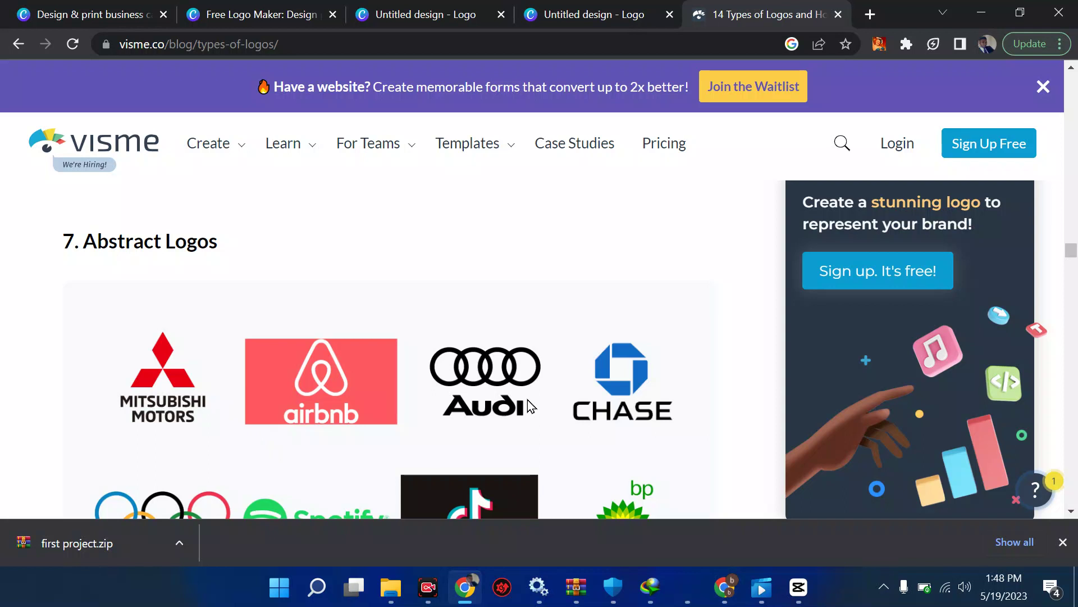
scroll(474, 402, down, 1)
scroll(474, 402, down, 1)
scroll(515, 386, up, 2)
scroll(515, 386, down, 8)
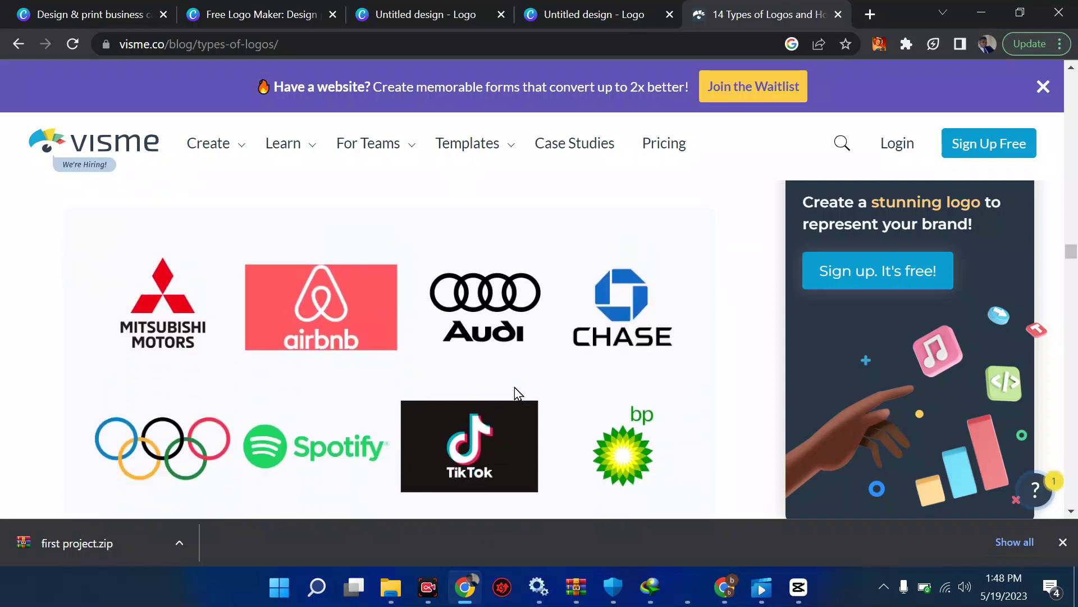
- Examine the brand examples in the Mascot Logos section, such as KFC, Pringles, Michelin and Reddit
scroll(514, 387, down, 4)
scroll(514, 386, up, 3)
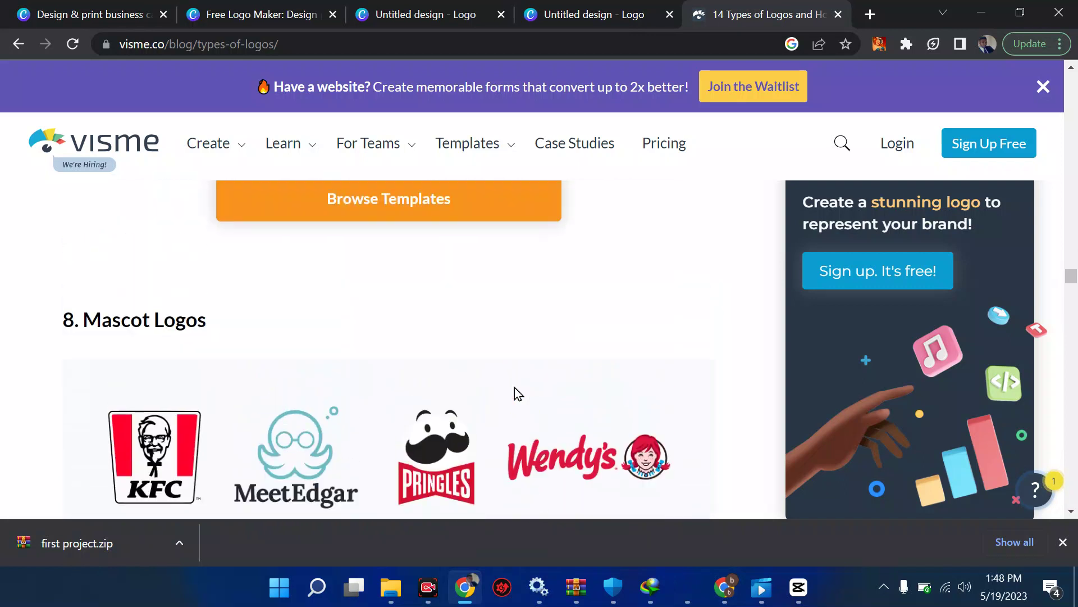
scroll(515, 387, down, 1)
scroll(443, 425, down, 1)
scroll(443, 425, down, 1)
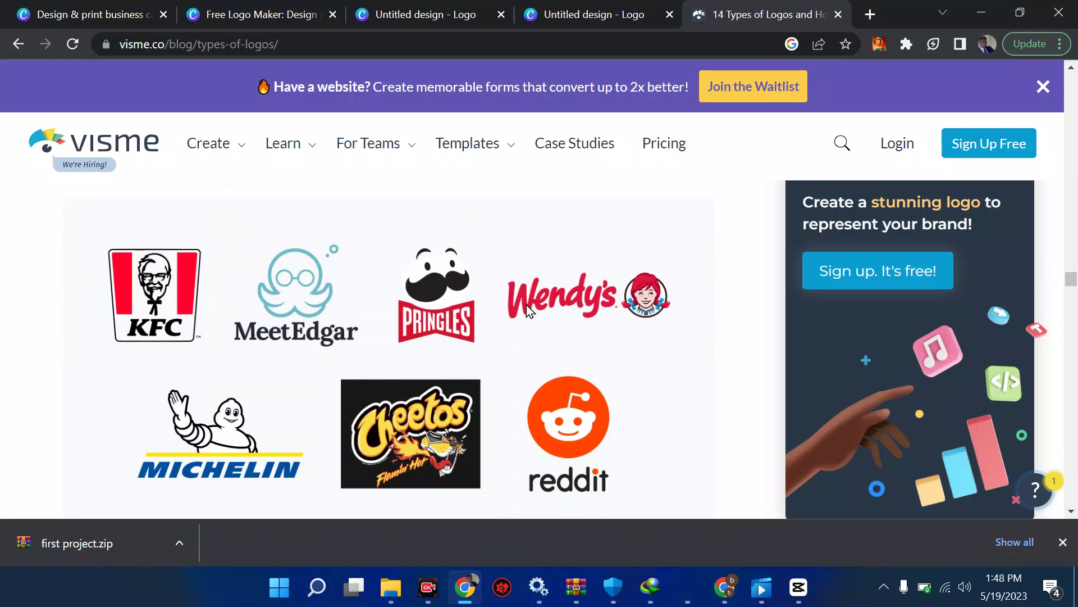
scroll(440, 419, down, 10)
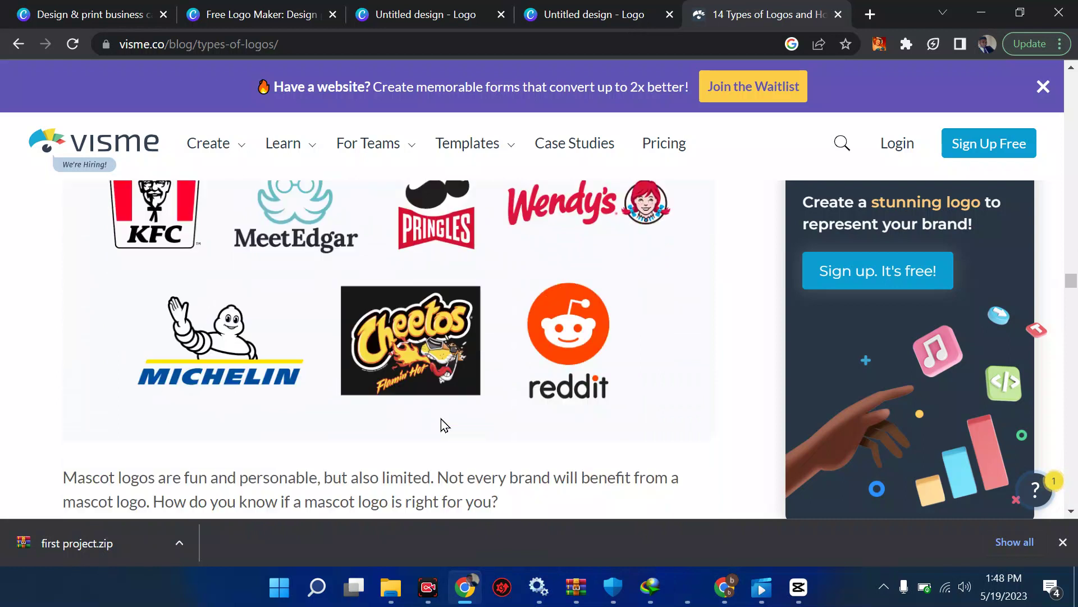
- Examine the brand examples in the Emblem Logos section and read the explanation of emblem designs
scroll(441, 420, down, 12)
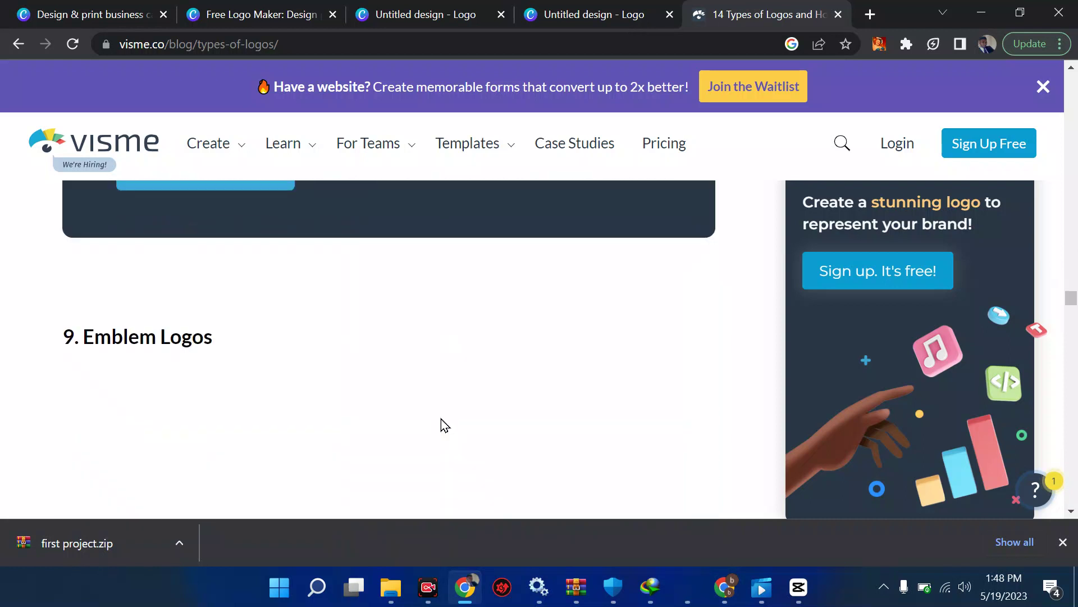
scroll(441, 419, up, 2)
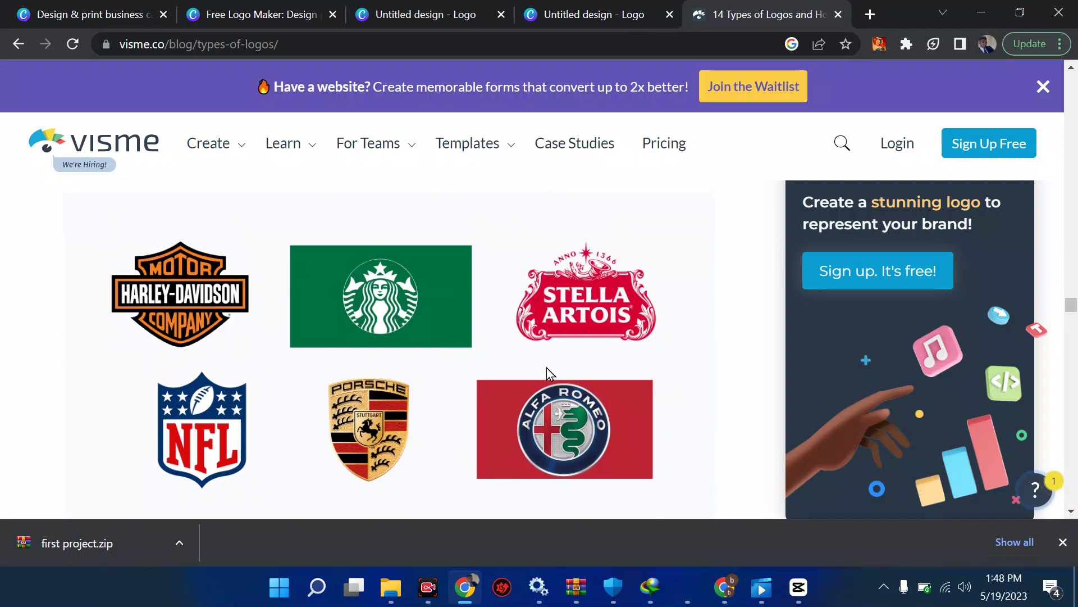
scroll(465, 353, up, 3)
scroll(465, 353, down, 8)
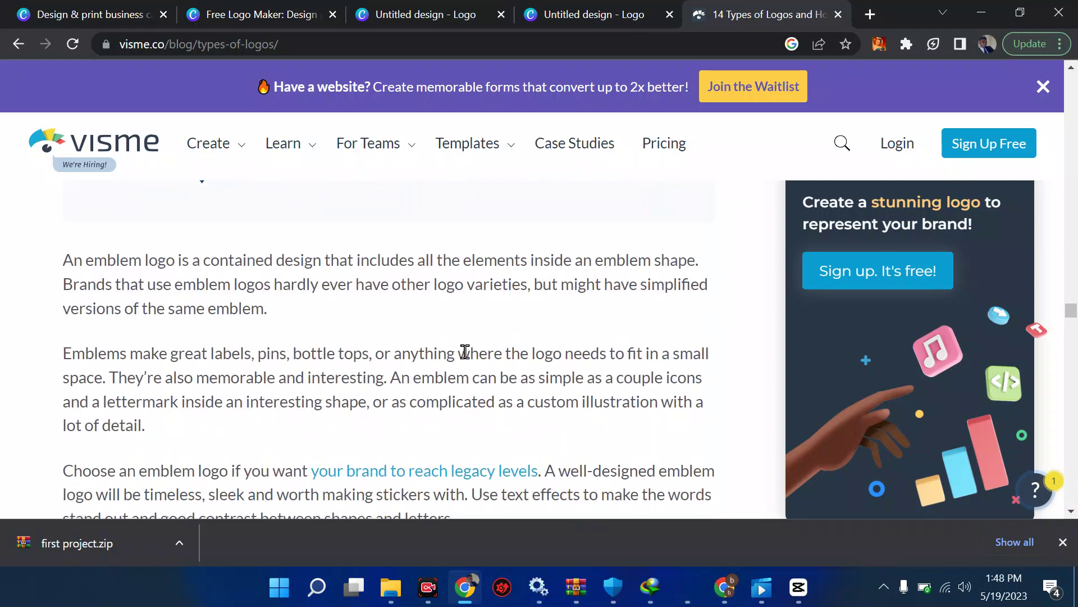
- Examine the brand examples in the Letters Inside Shape Logos section, such as Ford, Nissan, Levi's and LEGO
scroll(465, 353, down, 7)
scroll(465, 353, up, 1)
scroll(466, 355, down, 1)
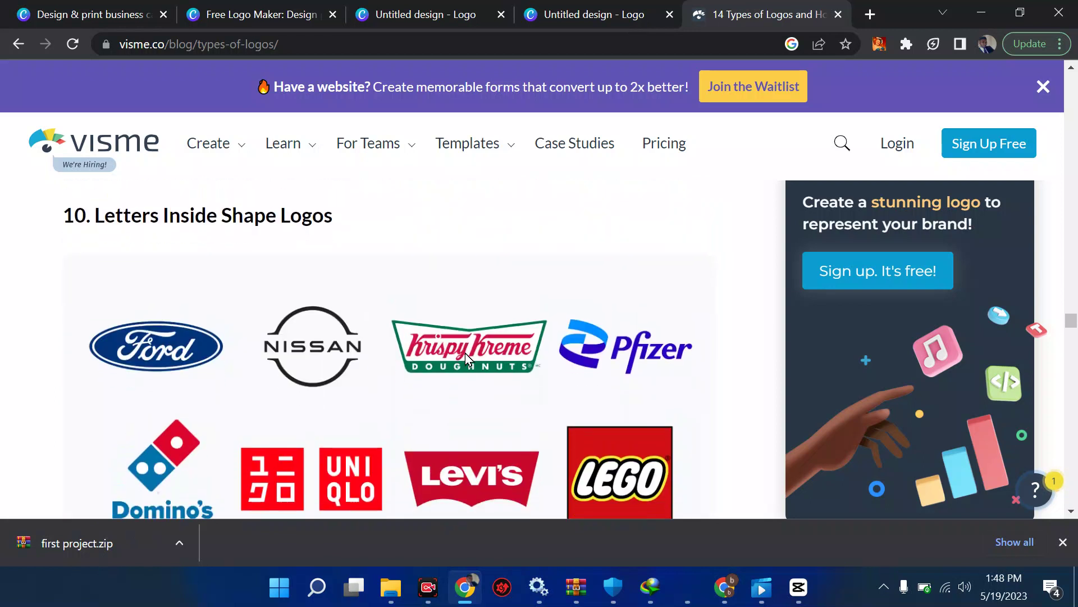
scroll(466, 357, down, 3)
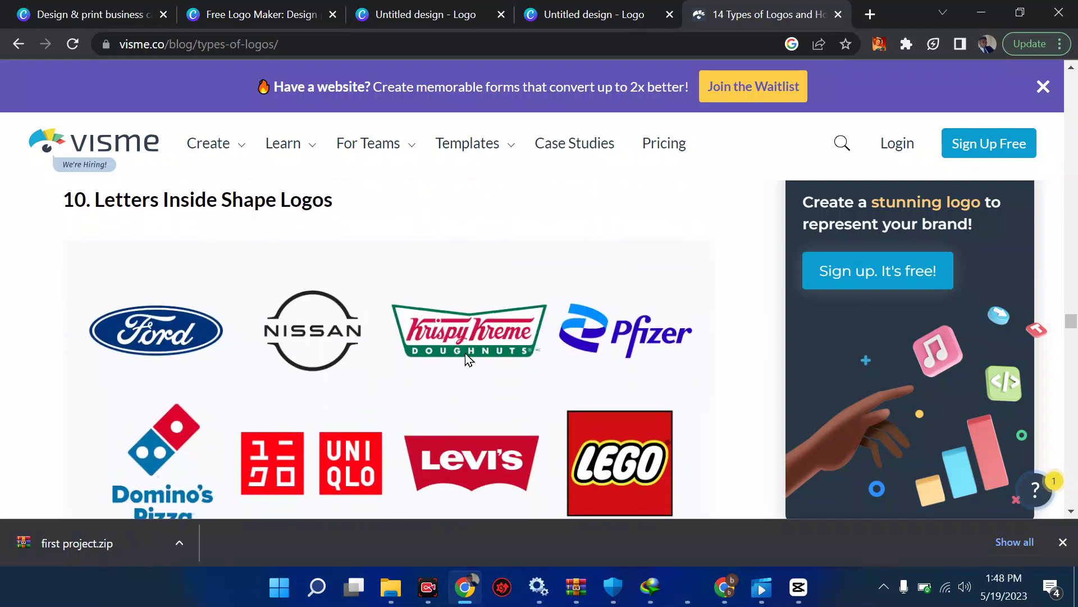
scroll(467, 359, up, 1)
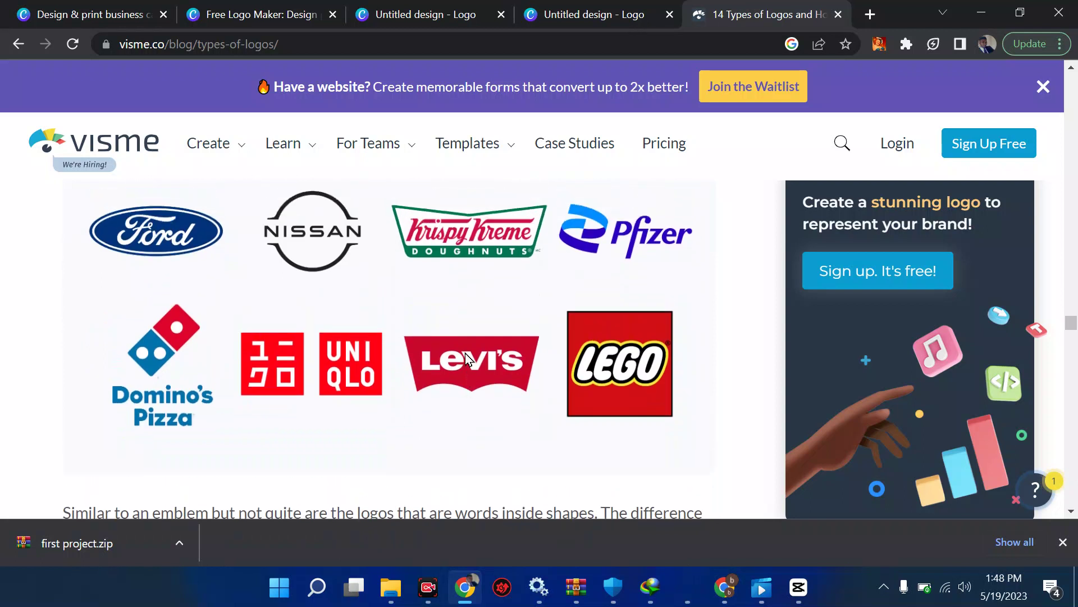
- Examine the brand examples in the Negative Space Logos section, such as FedEx, Spartan Golf Club, Girl Scouts and Carrefour
scroll(466, 359, down, 8)
scroll(469, 359, down, 10)
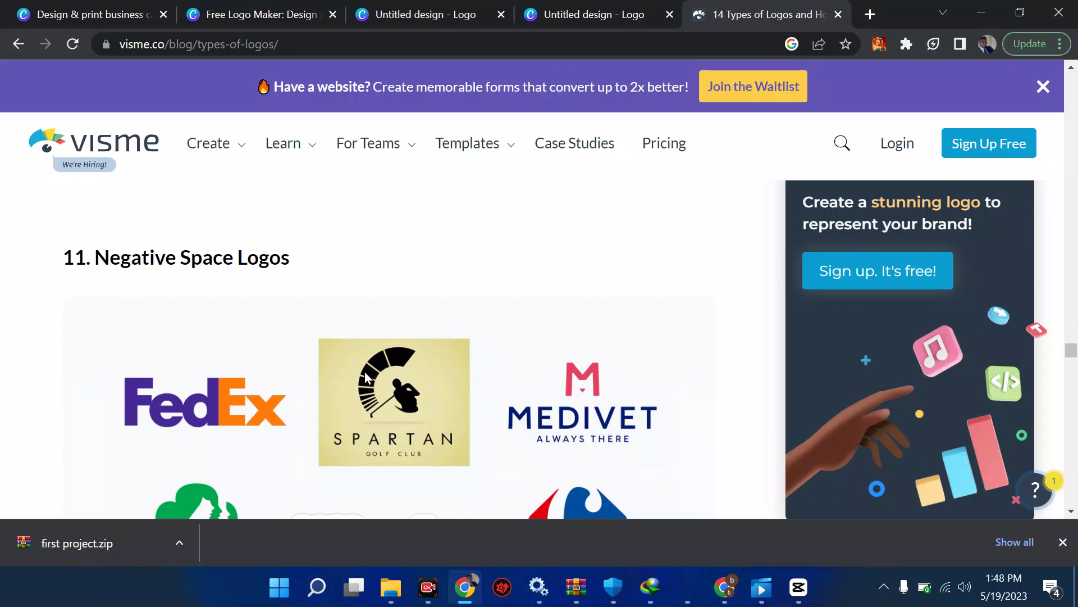
scroll(232, 406, down, 1)
scroll(232, 406, down, 3)
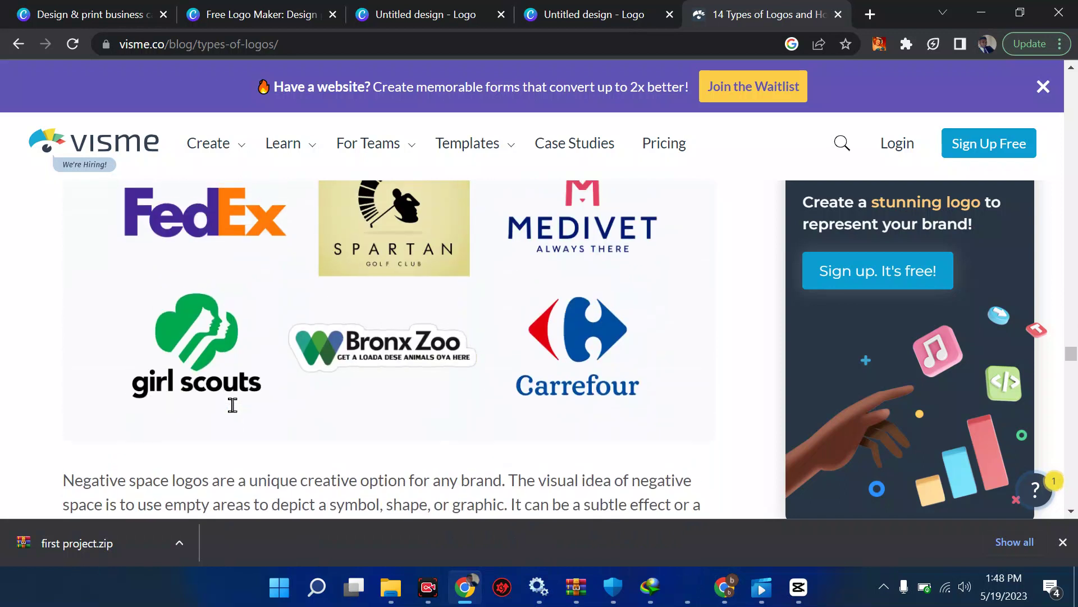
scroll(181, 333, up, 2)
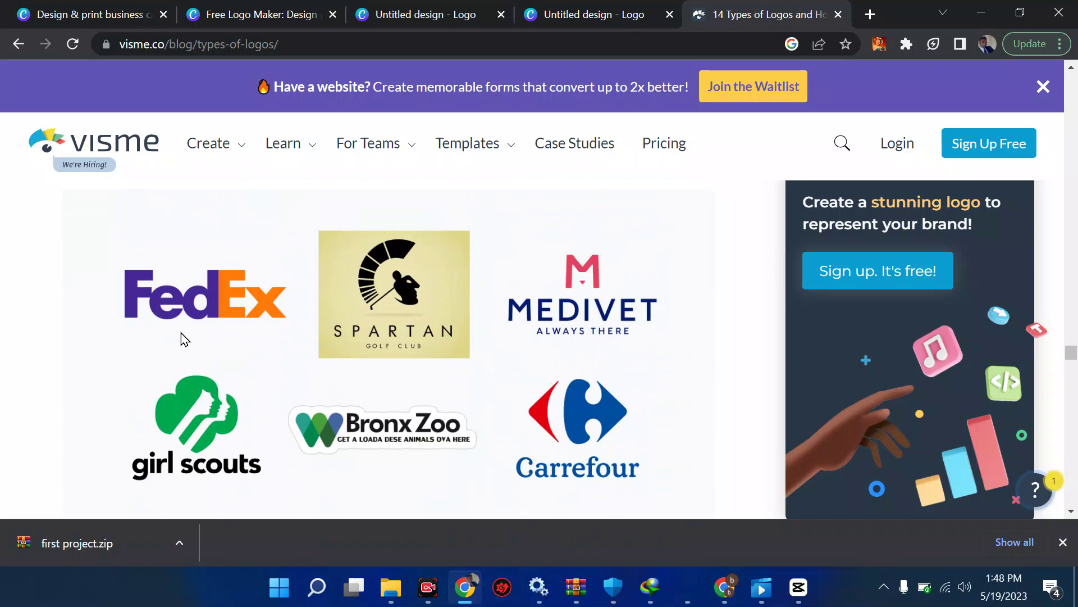
scroll(288, 323, down, 4)
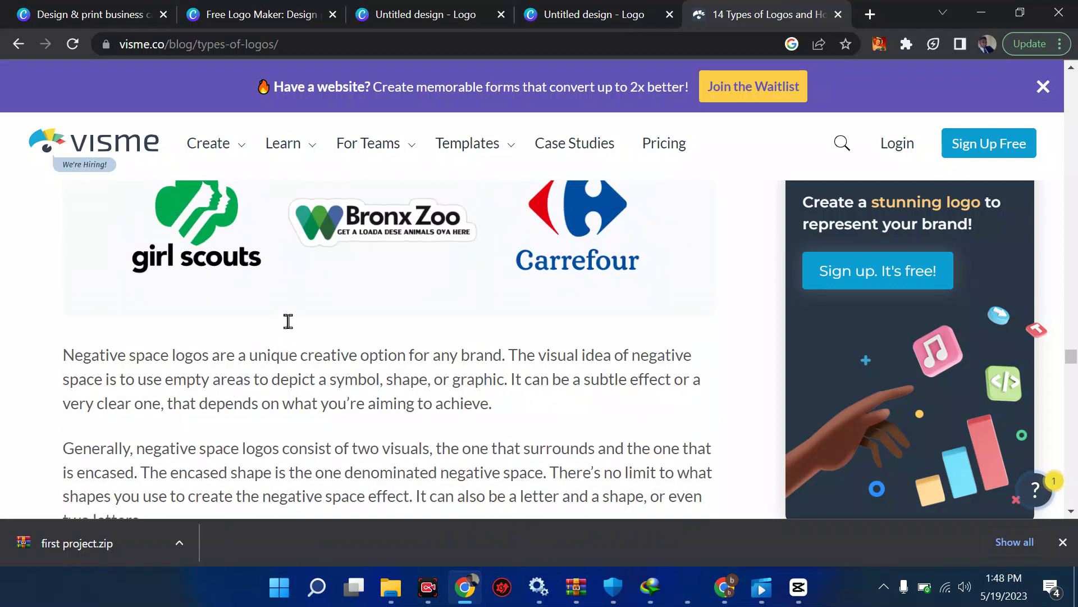
scroll(289, 321, up, 2)
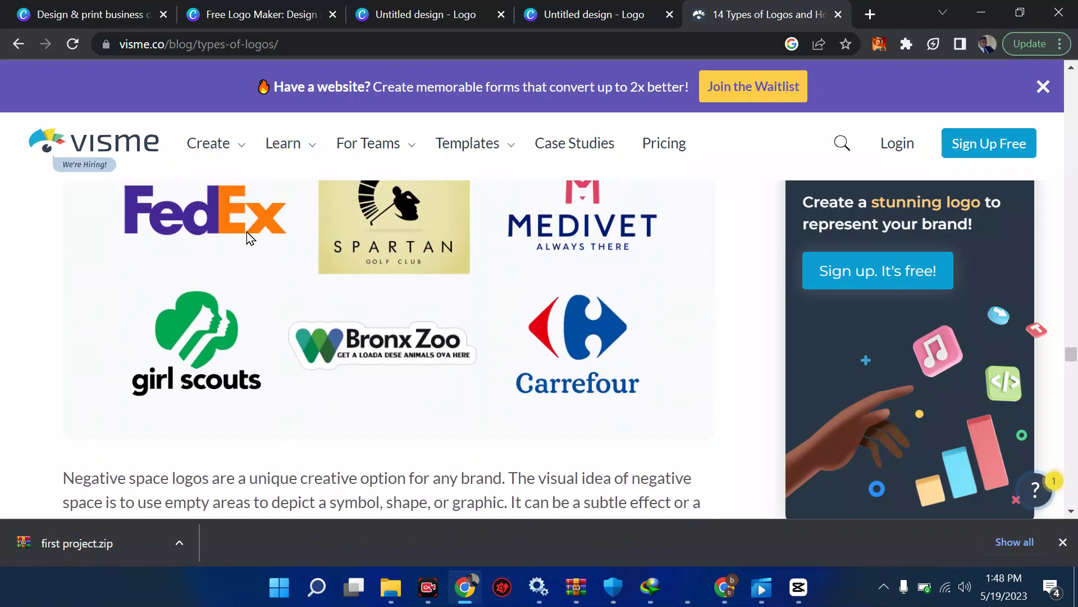
- Examine the dynamic logo examples, such as City of Melbourne and OCAD University, and the 3D Logos examples, such as Xbox 360 and Nerf
scroll(247, 236, down, 12)
scroll(247, 239, down, 4)
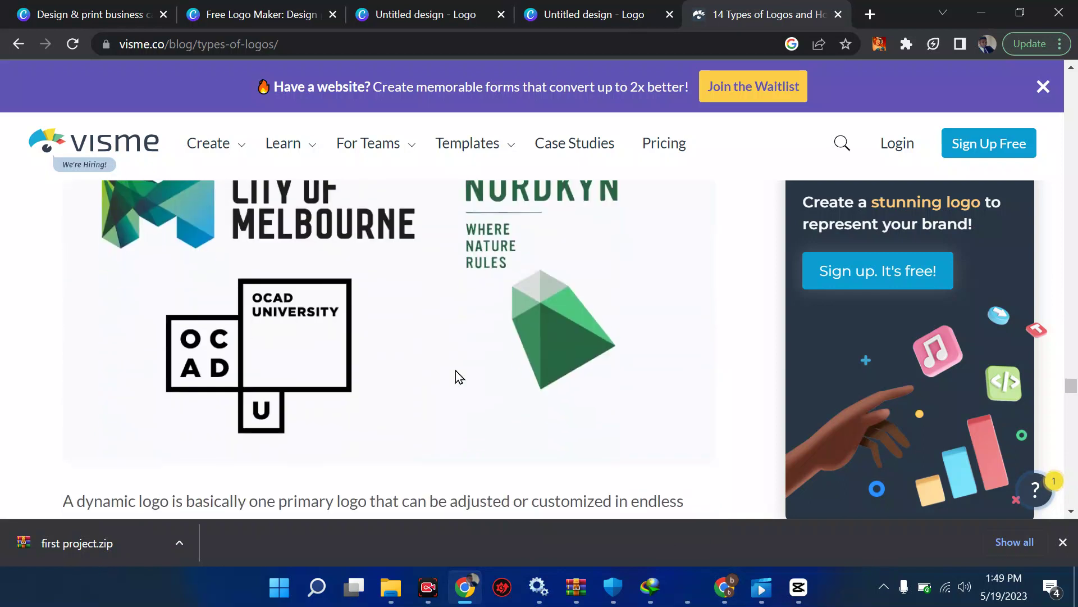
scroll(433, 269, down, 7)
scroll(432, 270, down, 5)
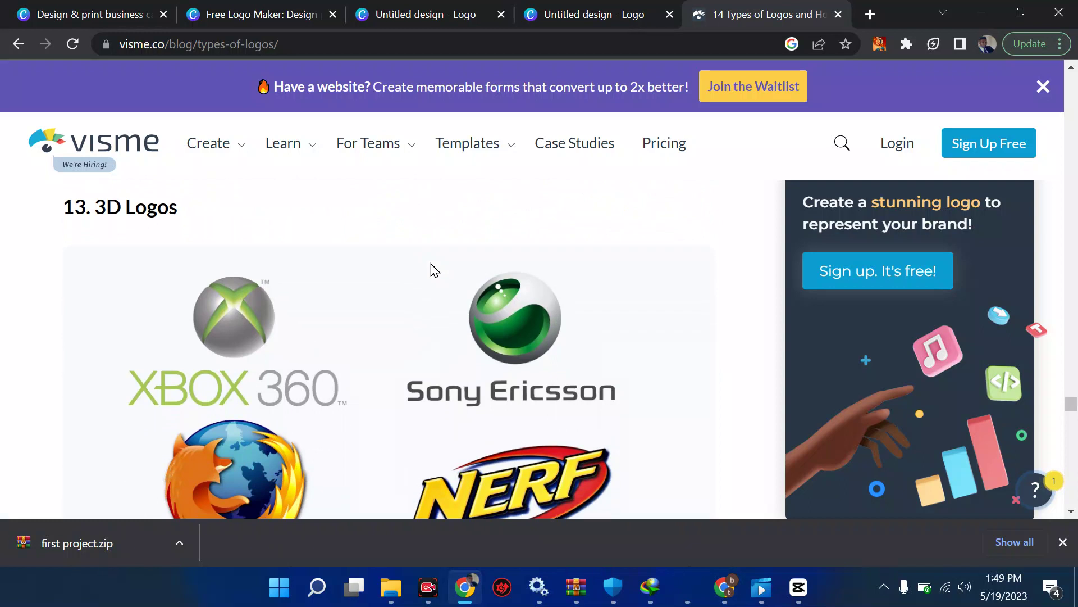
scroll(486, 332, down, 3)
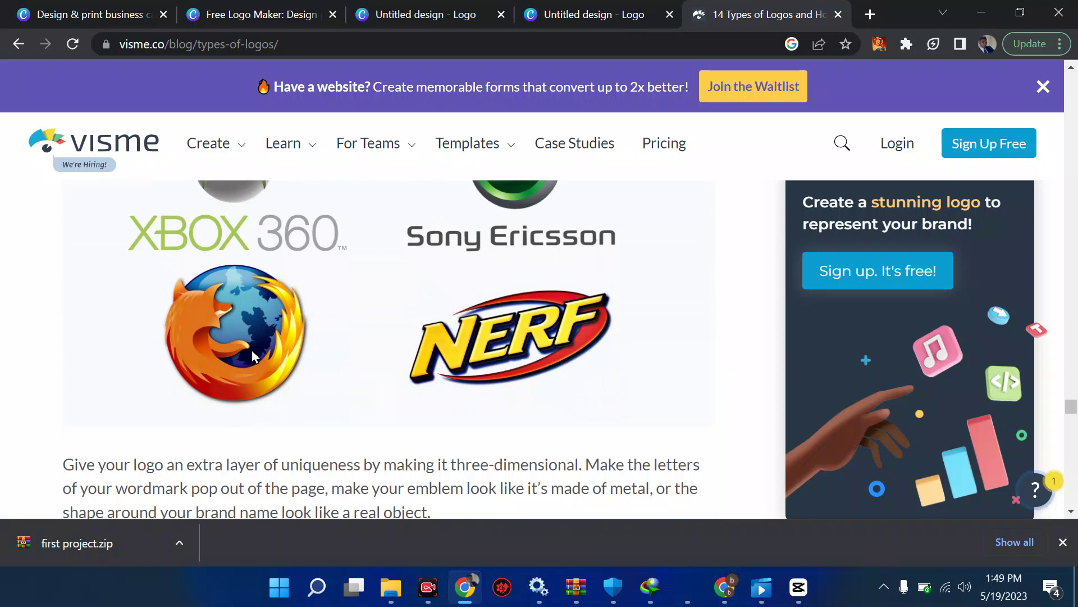
- Read the Animated Logos section of the article, including the suggested uses for an animated logo
scroll(251, 351, down, 7)
scroll(251, 353, down, 12)
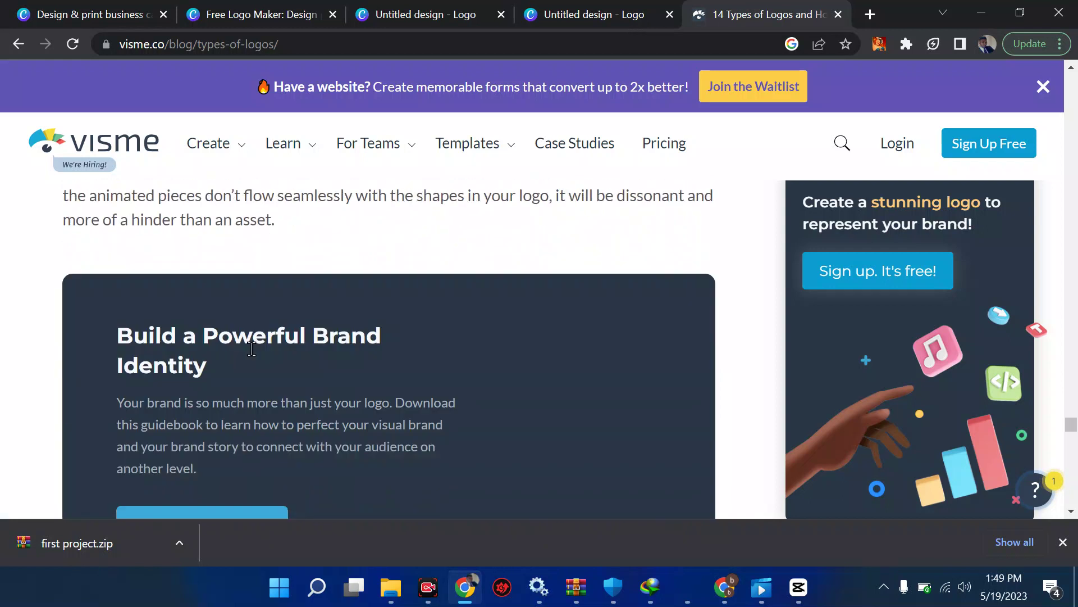
scroll(251, 350, up, 13)
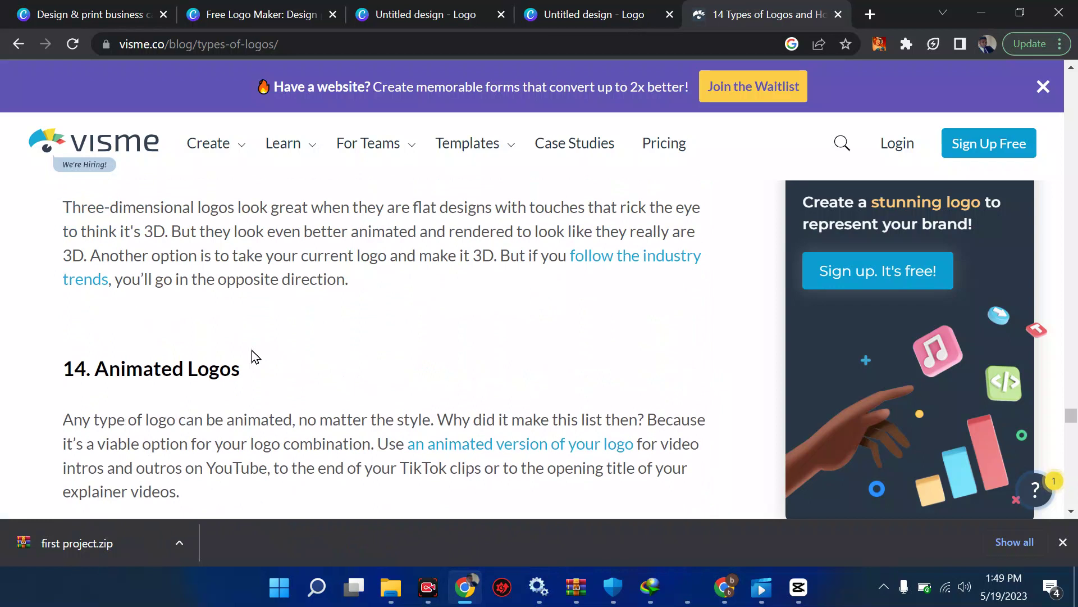
- Switch to the untitled Canva logo design and search the logo templates for "il logo"
click(413, 8)
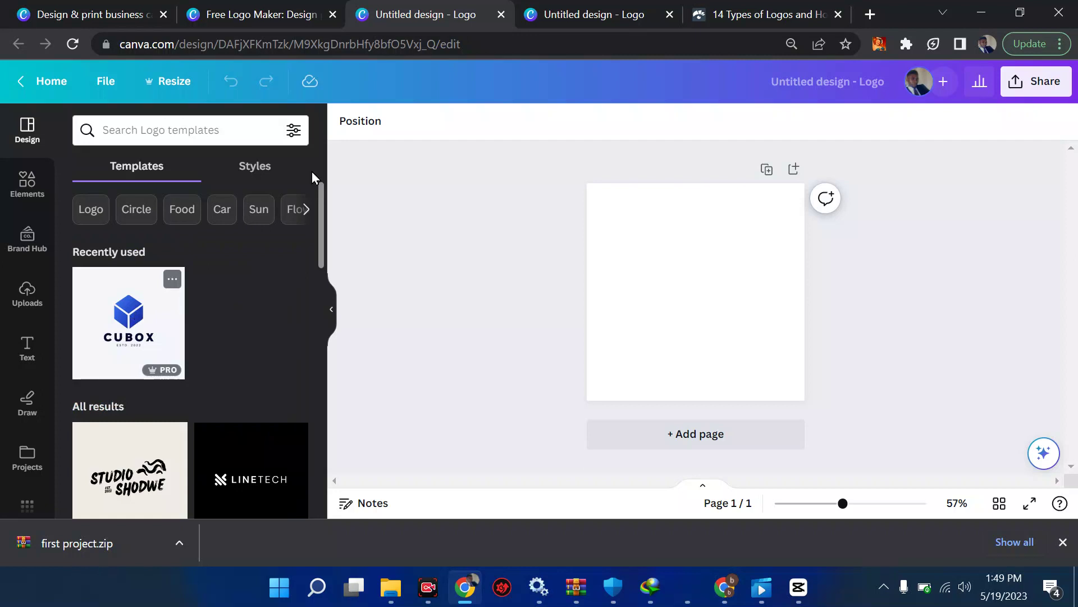
click(177, 130)
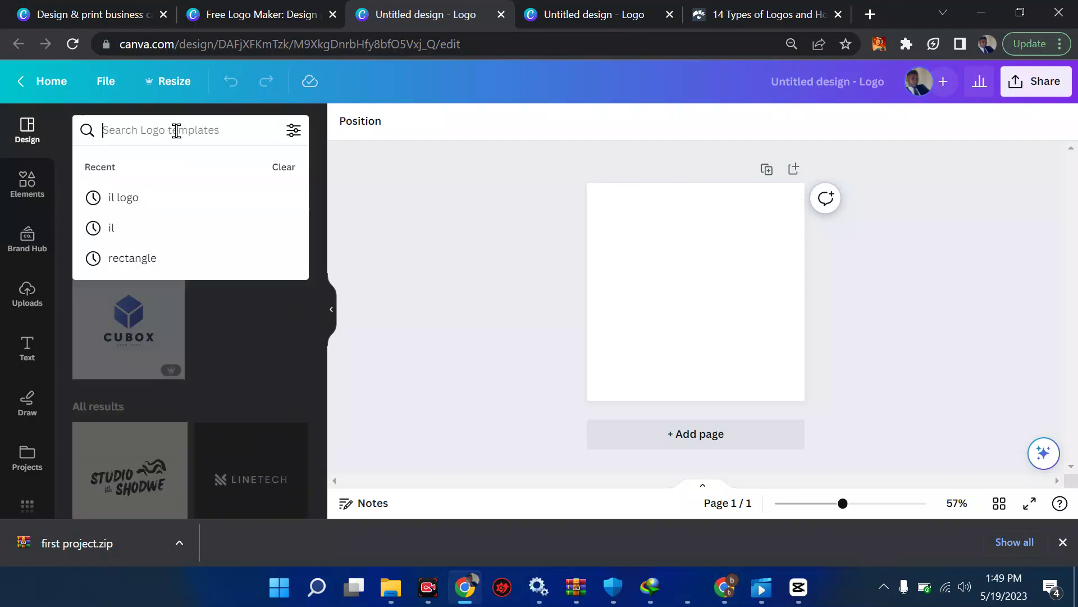
text(il)
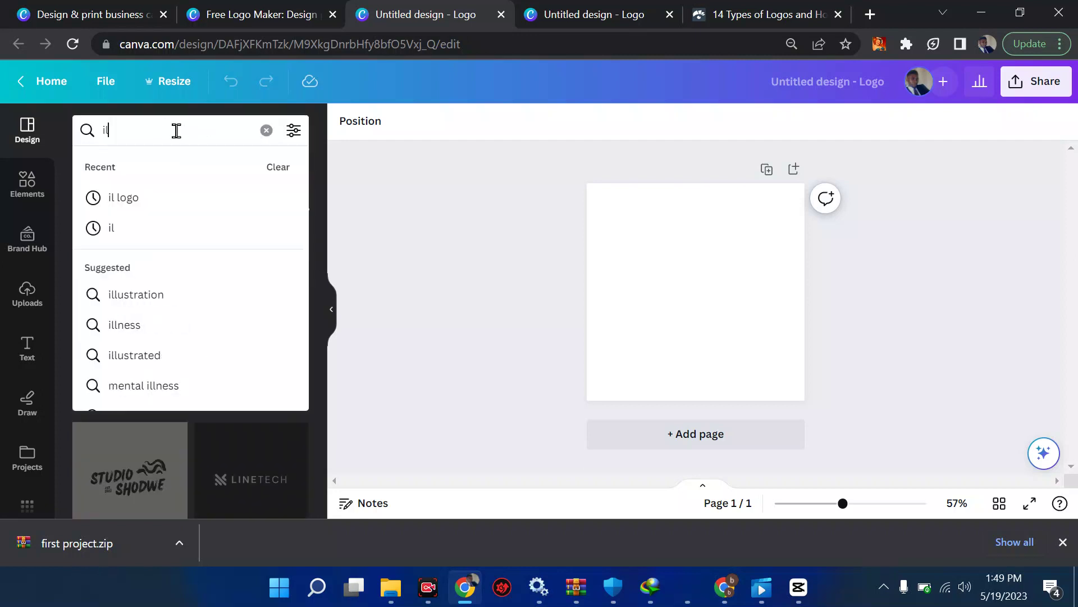
click(147, 199)
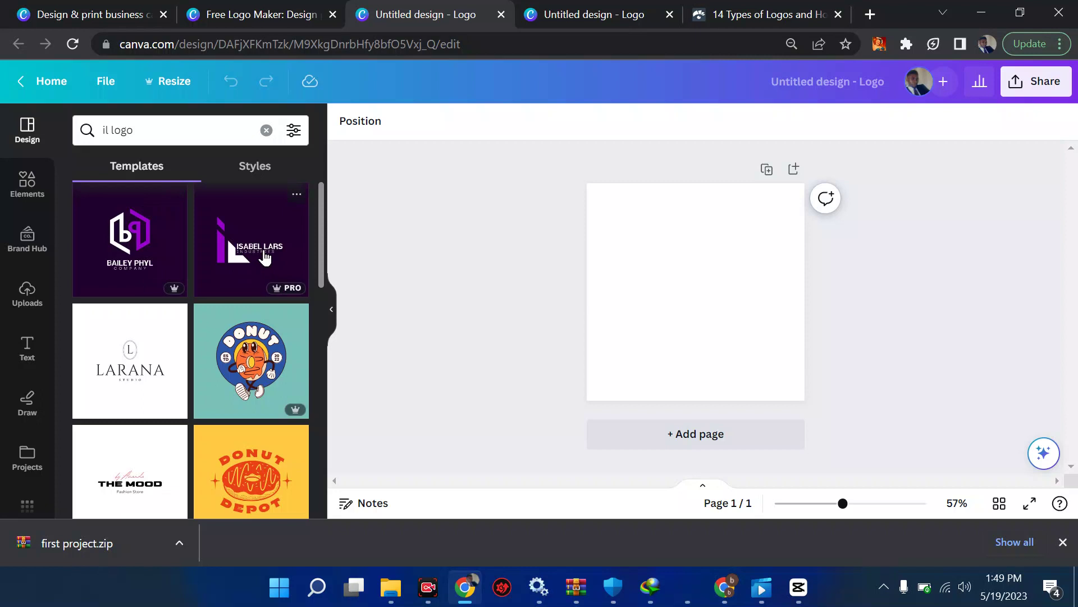
- Browse the "il logo" template results for a suitable starting design and return to the first ones
scroll(254, 356, down, 1)
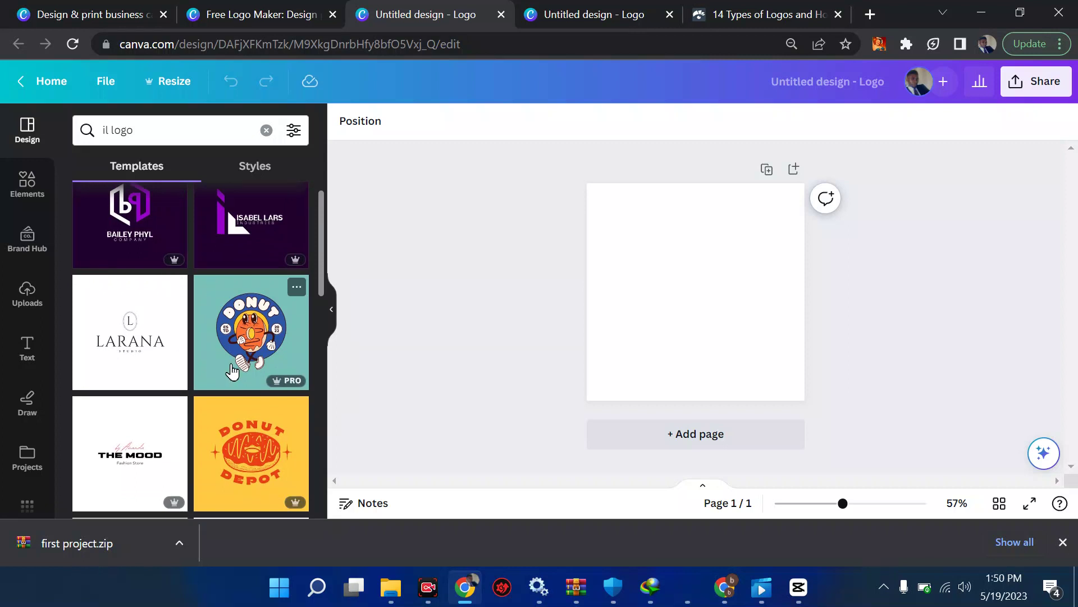
scroll(232, 370, down, 5)
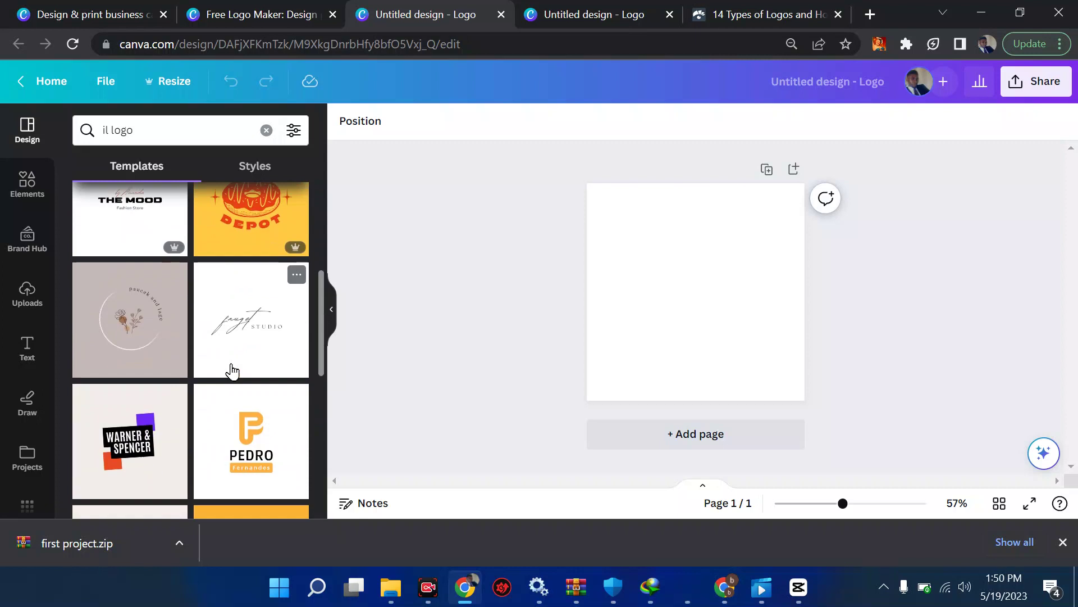
scroll(163, 432, down, 2)
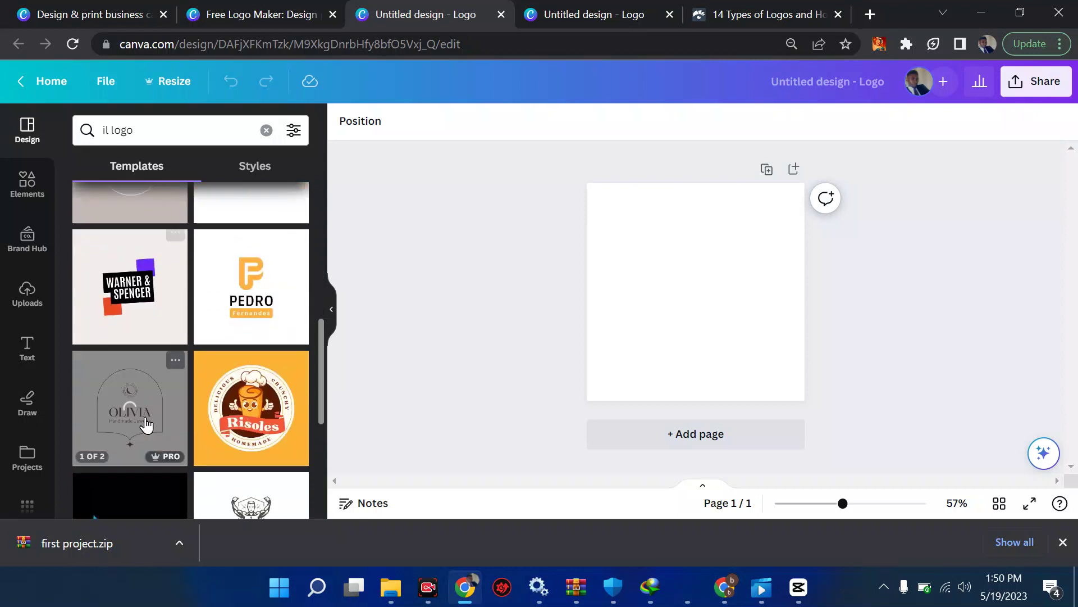
scroll(272, 414, down, 1)
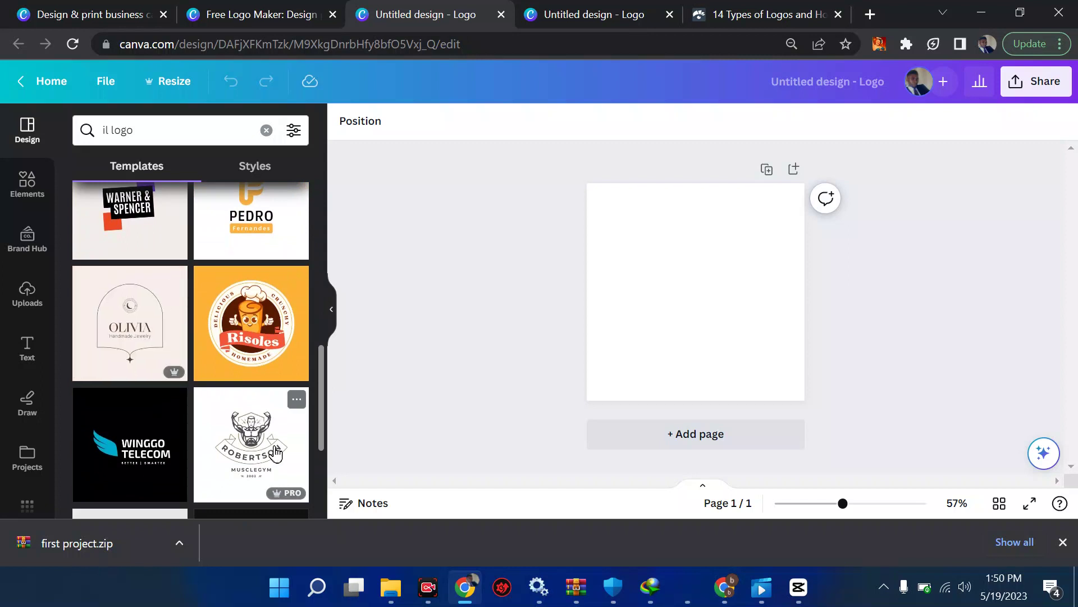
scroll(275, 454, down, 1)
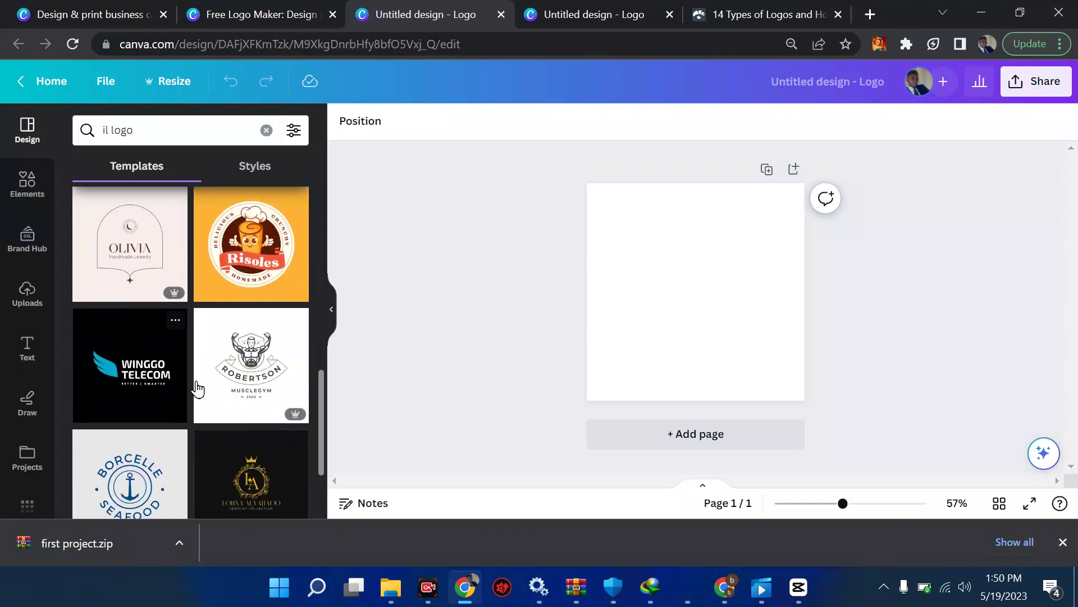
scroll(250, 430, down, 2)
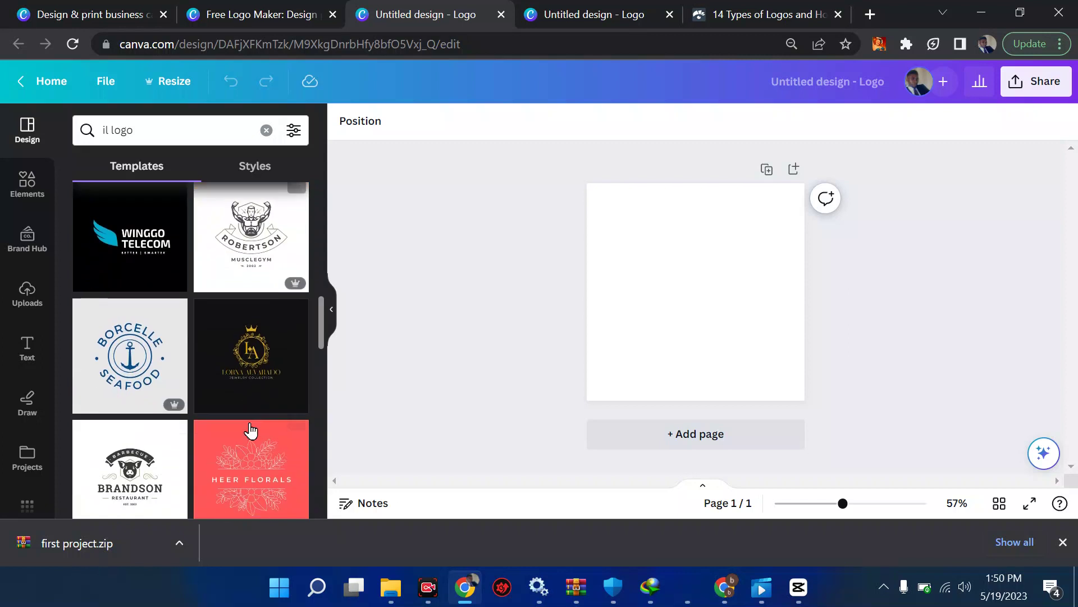
scroll(250, 429, down, 3)
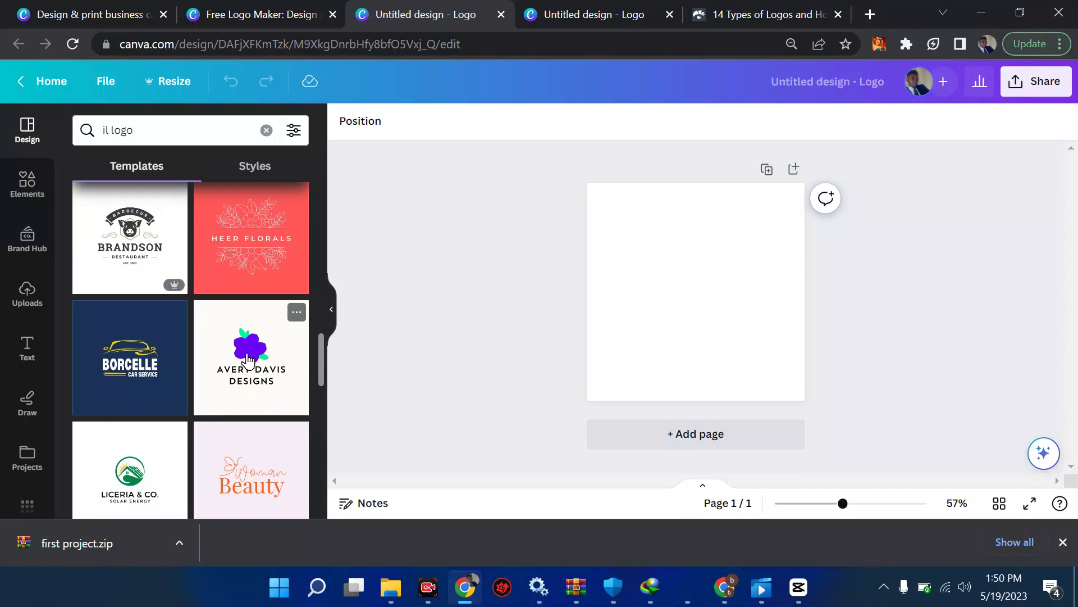
scroll(247, 358, down, 4)
scroll(247, 356, up, 10)
scroll(247, 359, up, 3)
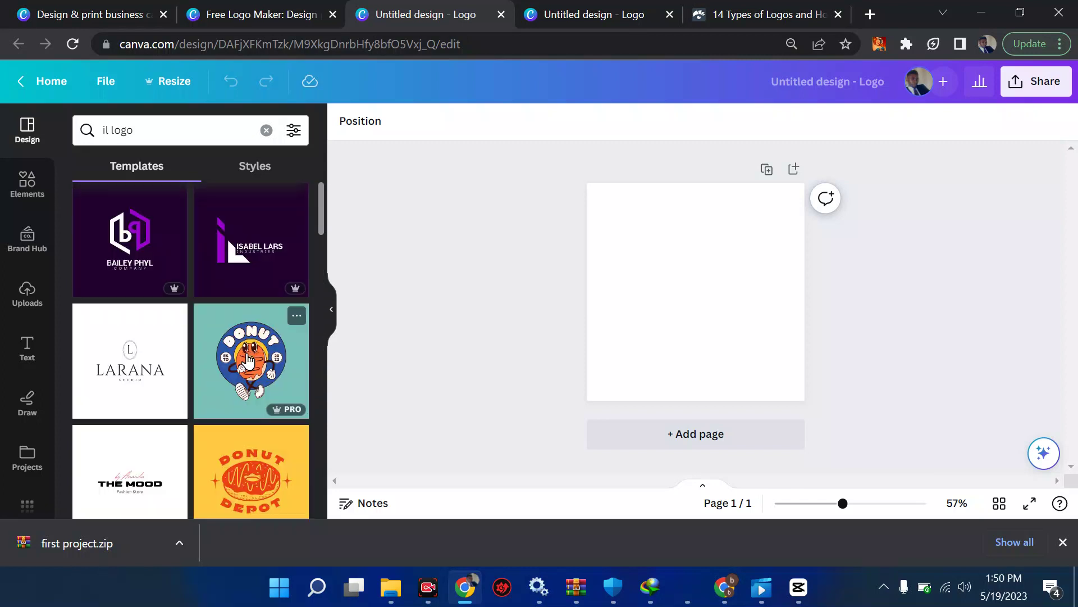
- Apply the Dark Purple Modern Letter IL Logo template to the blank page
click(254, 240)
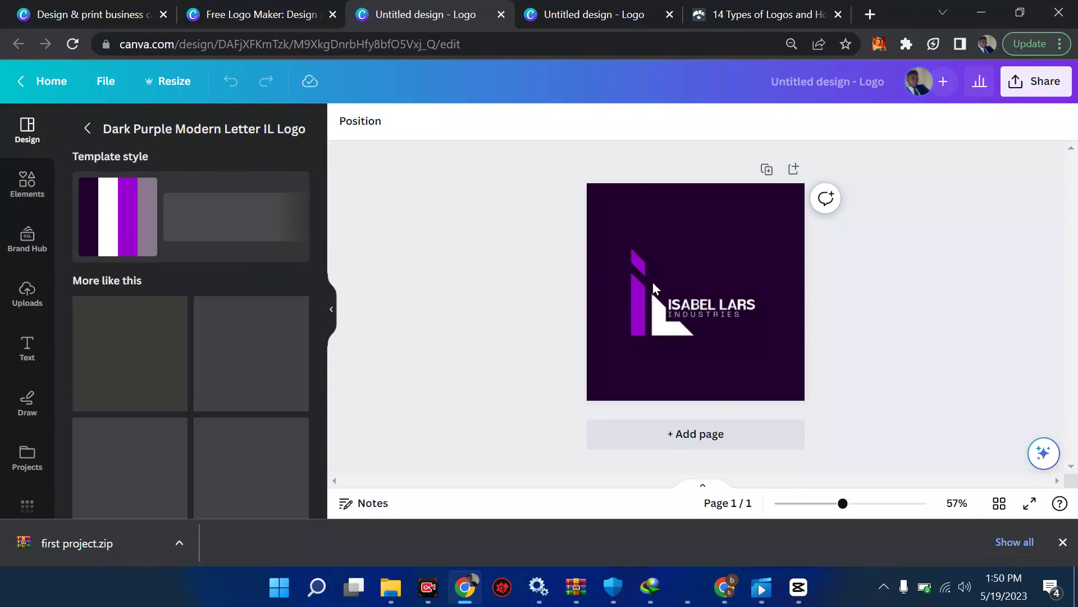
click(635, 239)
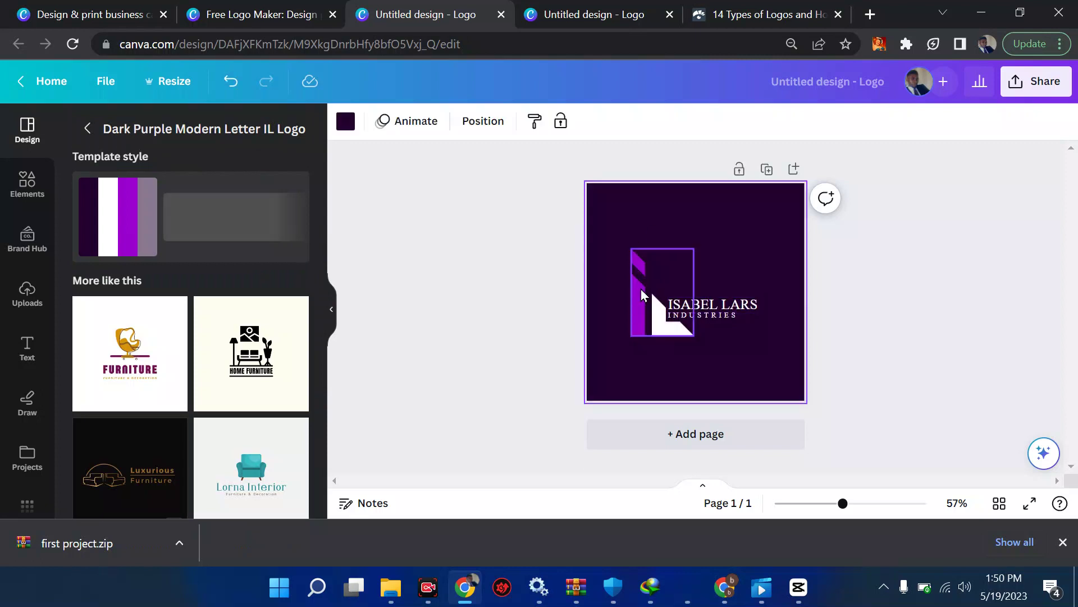
- Recolor the purple part of the IL monogram to the custom gold #CCAB00 and deselect it
click(644, 295)
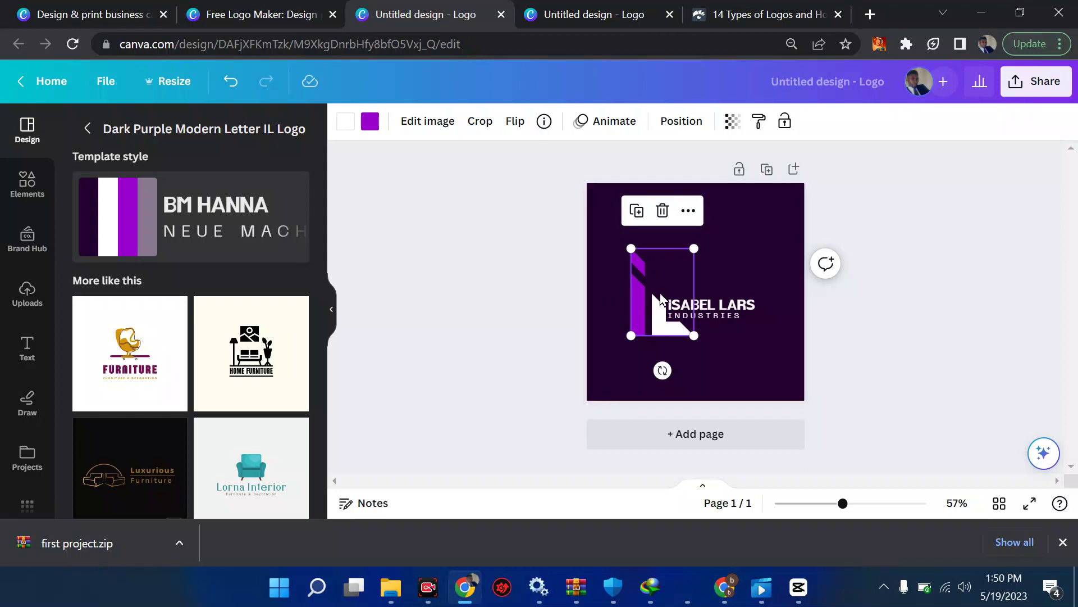
right_click(635, 291)
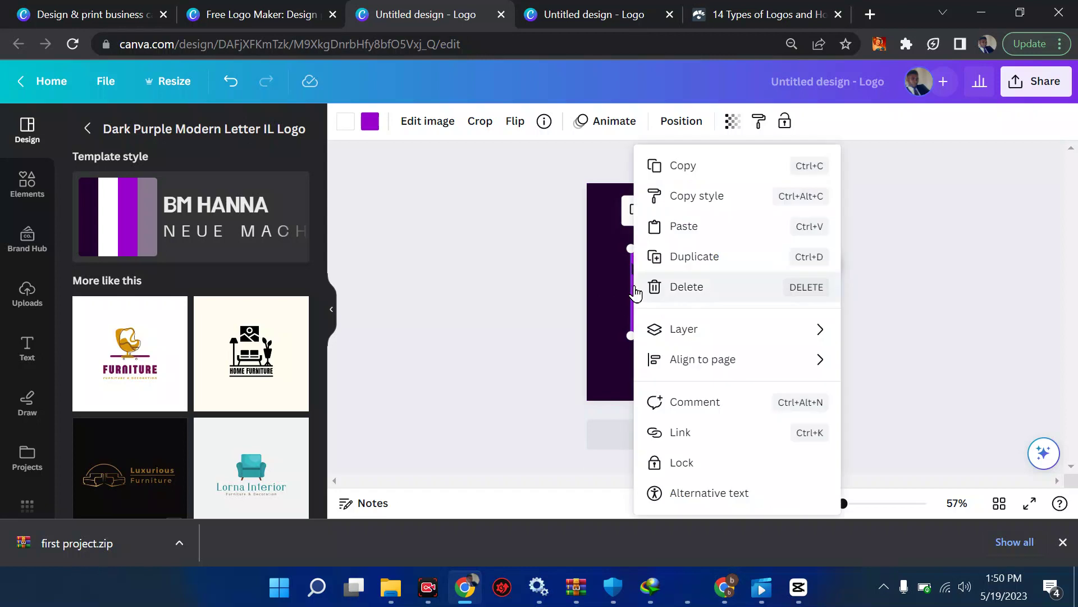
click(426, 298)
click(642, 311)
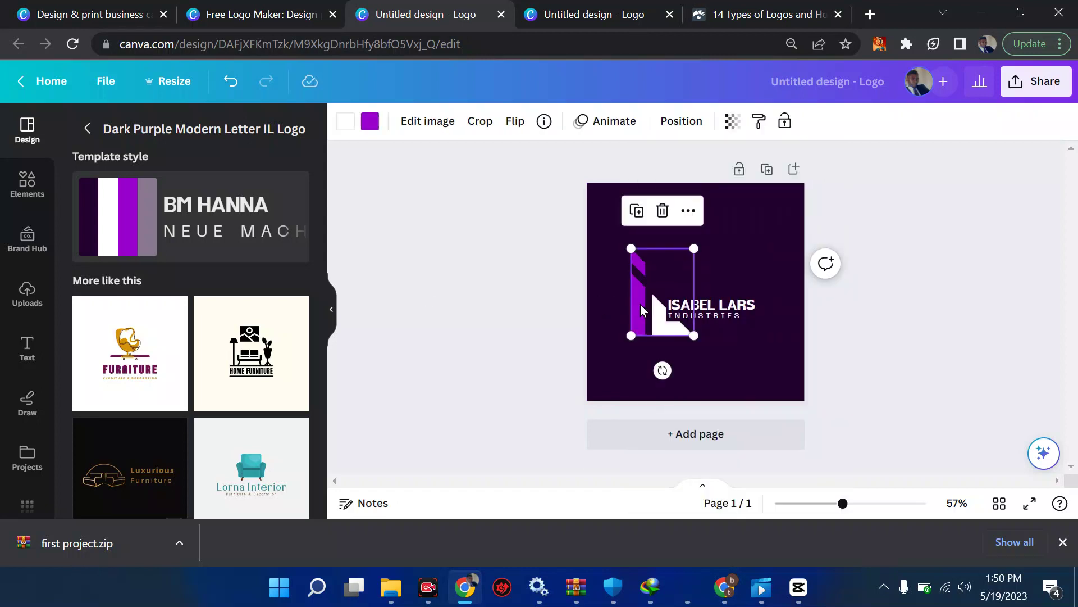
click(374, 127)
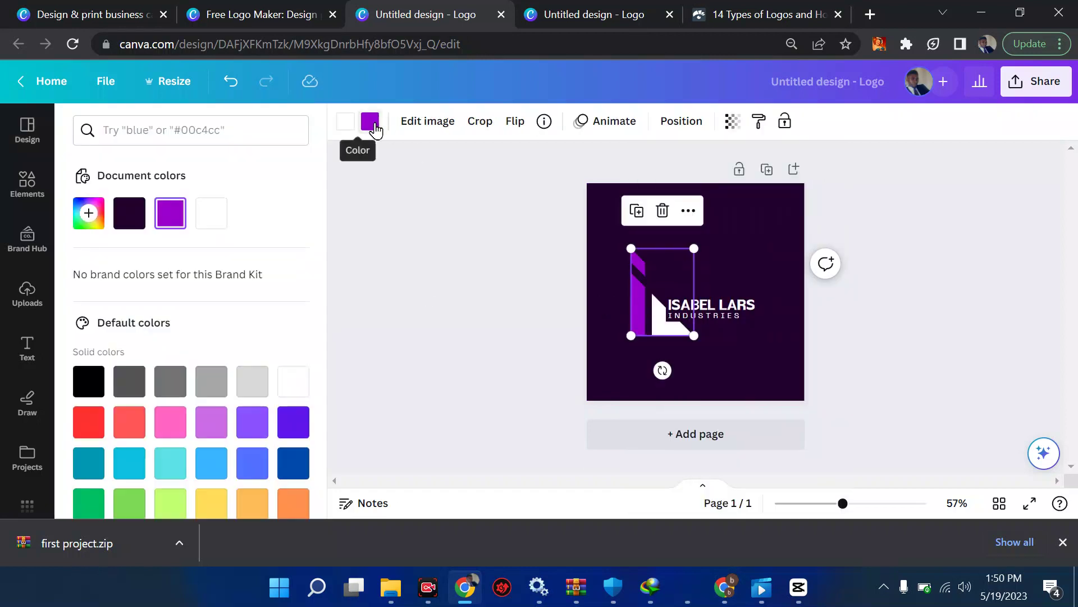
scroll(200, 399, down, 1)
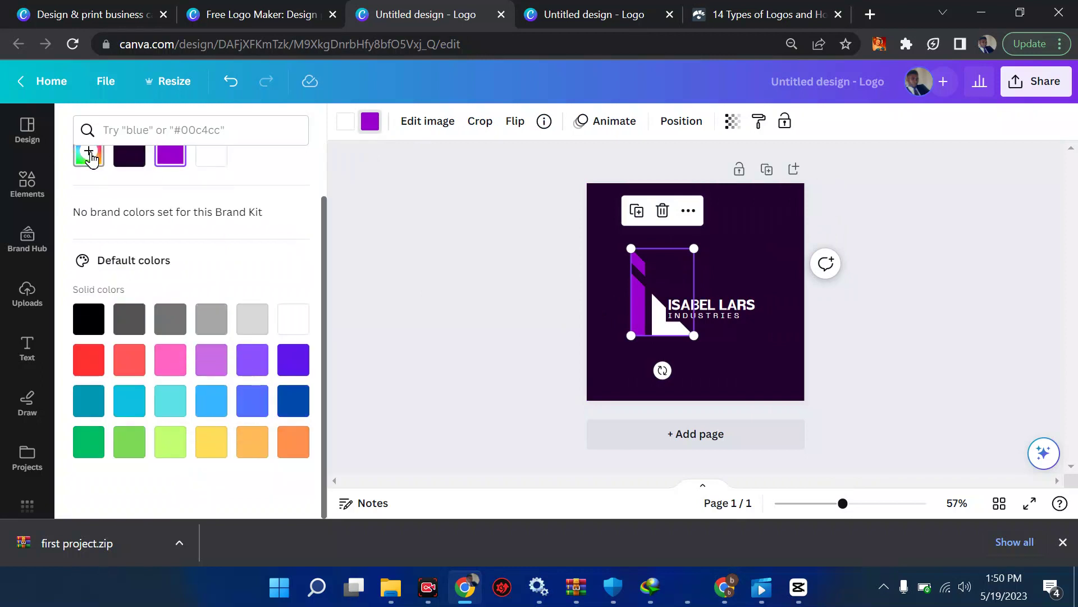
click(90, 152)
click(125, 281)
drag(123, 288, 119, 288)
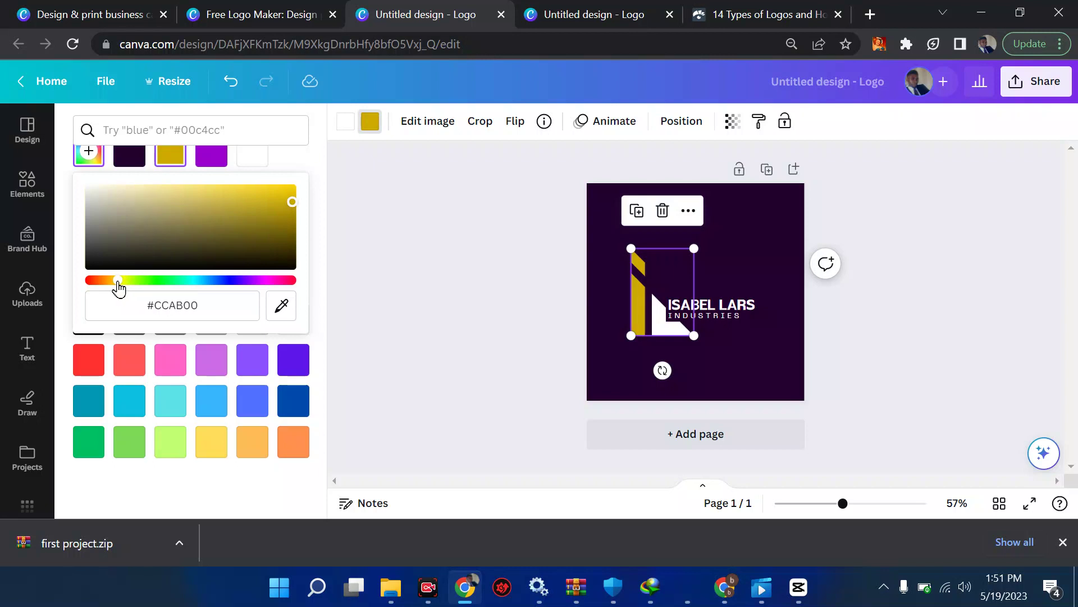
click(679, 306)
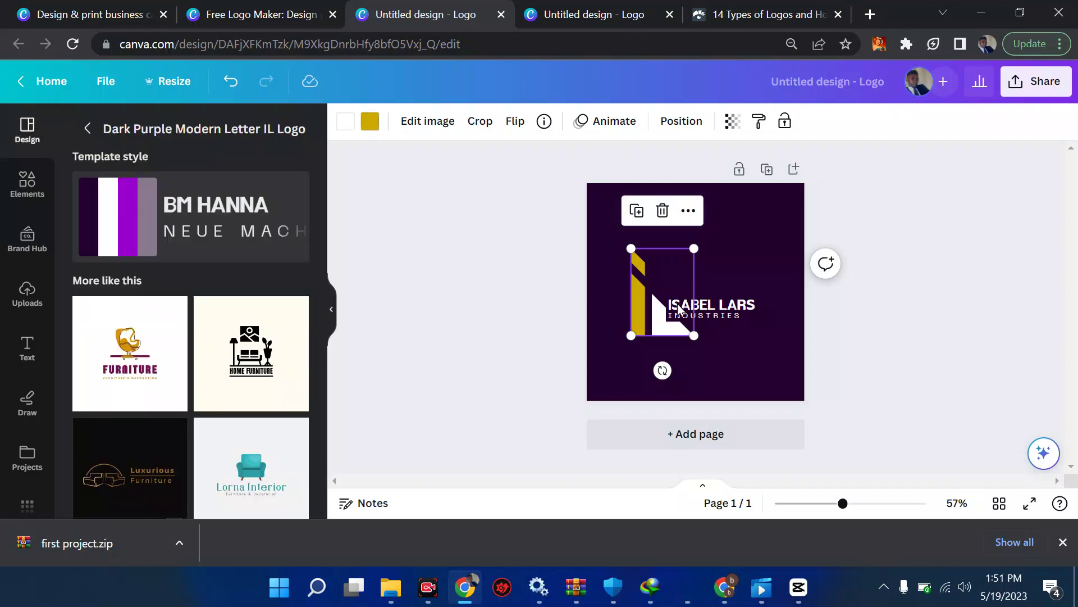
click(909, 329)
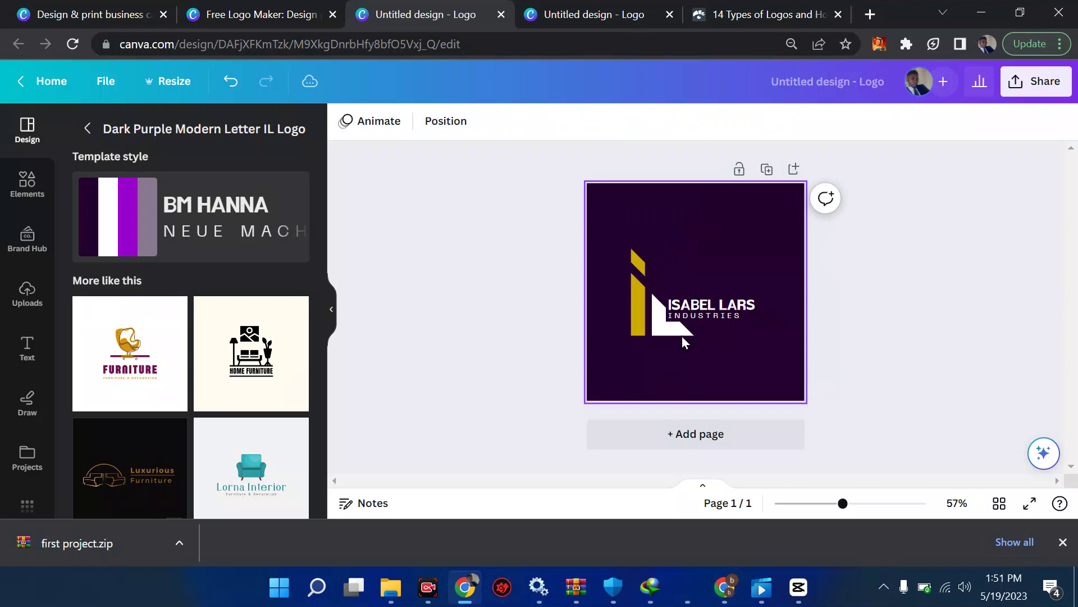
- Move the IL monogram slightly up and left, away from the company name, and keep it selected
click(682, 329)
mouse_move(682, 329)
mouse_down()
mouse_move(667, 322)
mouse_move(673, 316)
mouse_up()
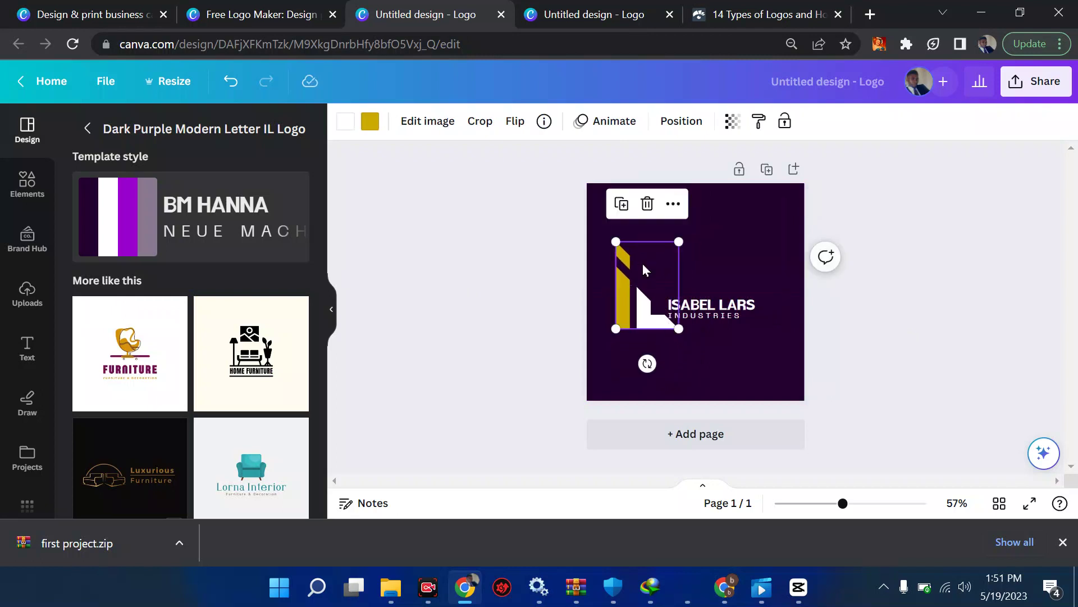
click(669, 205)
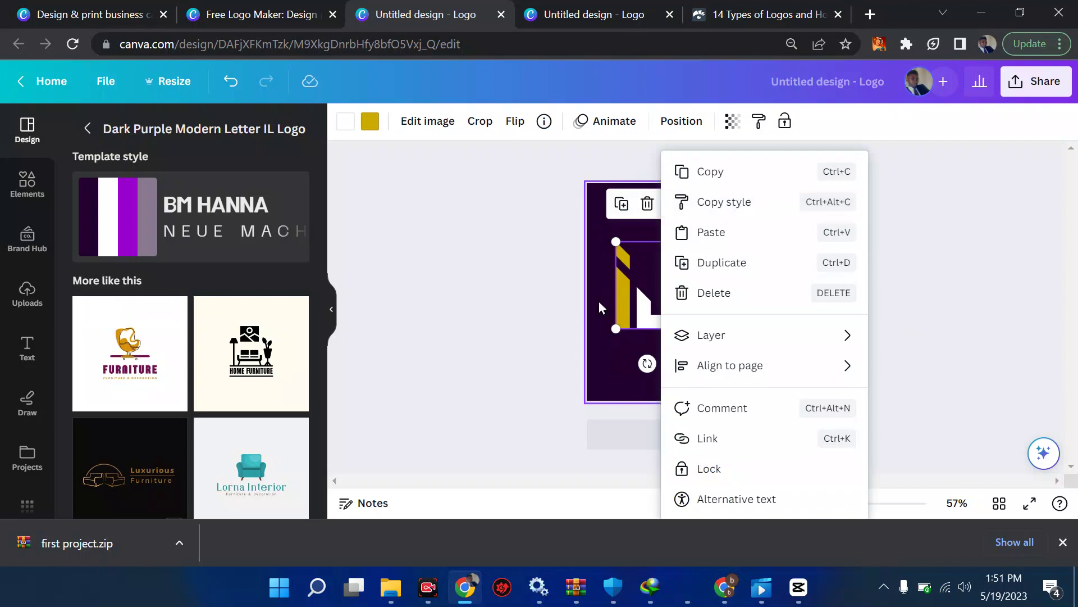
click(618, 308)
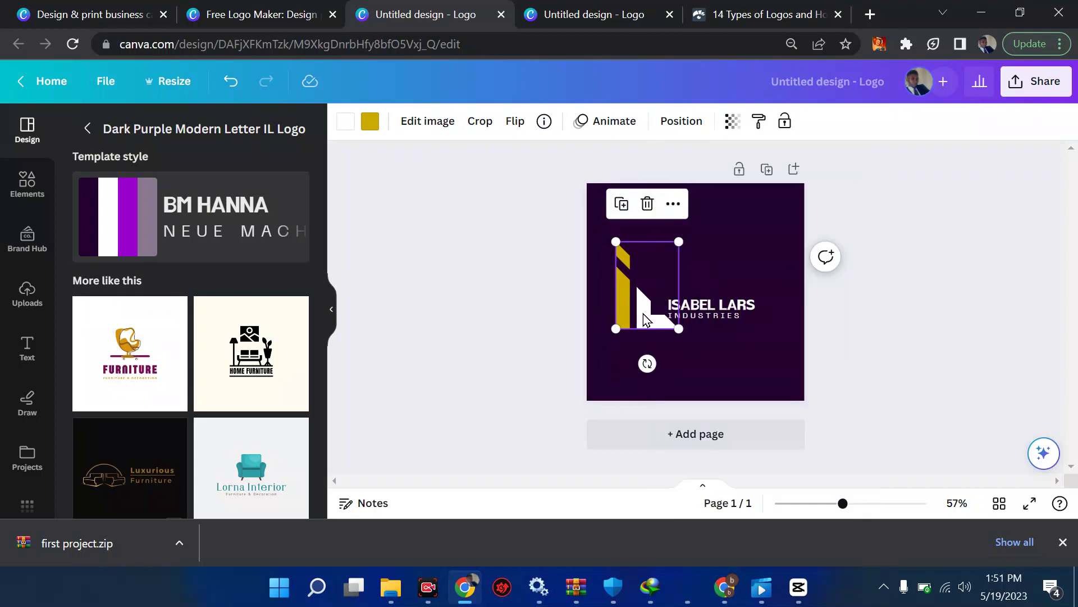
- Undo the last monogram change and replace the company name with ILEARN DIGITAL, widening its text box to a single line
key(ctrl+z)
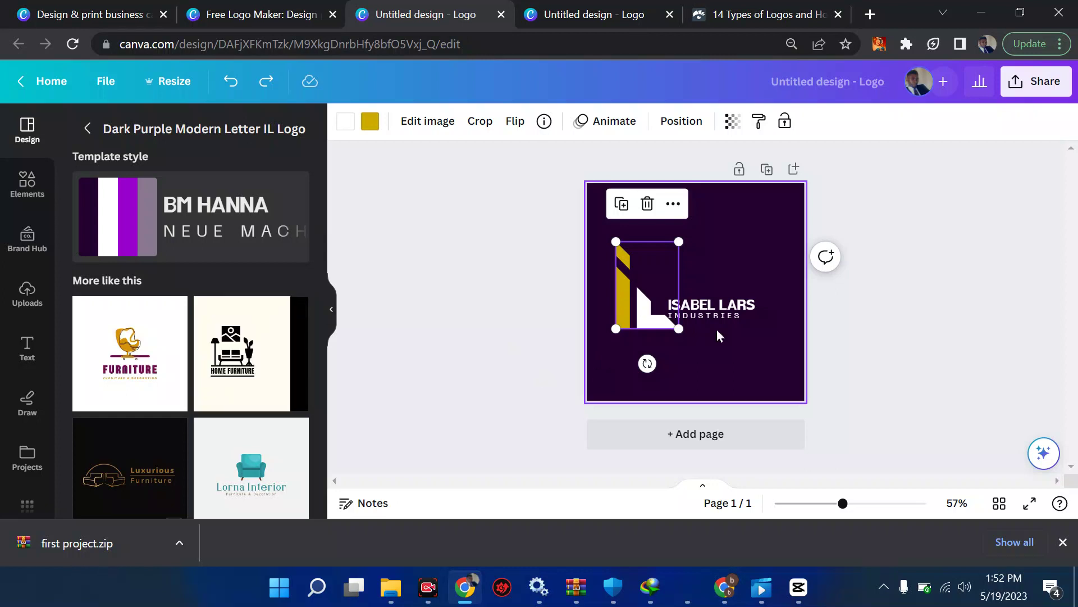
double_click(709, 304)
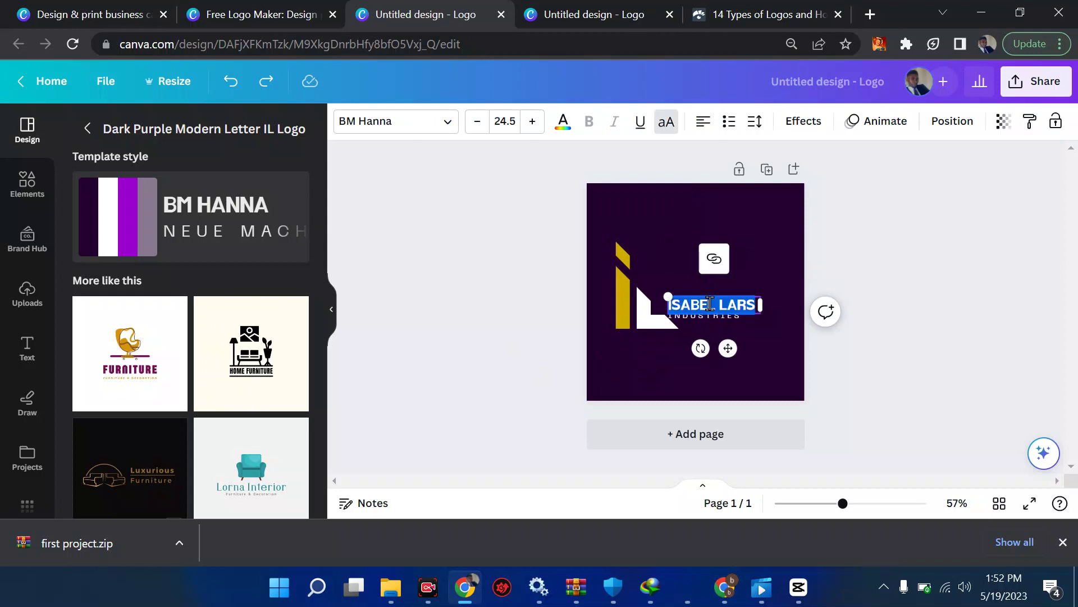
text(LEARN )
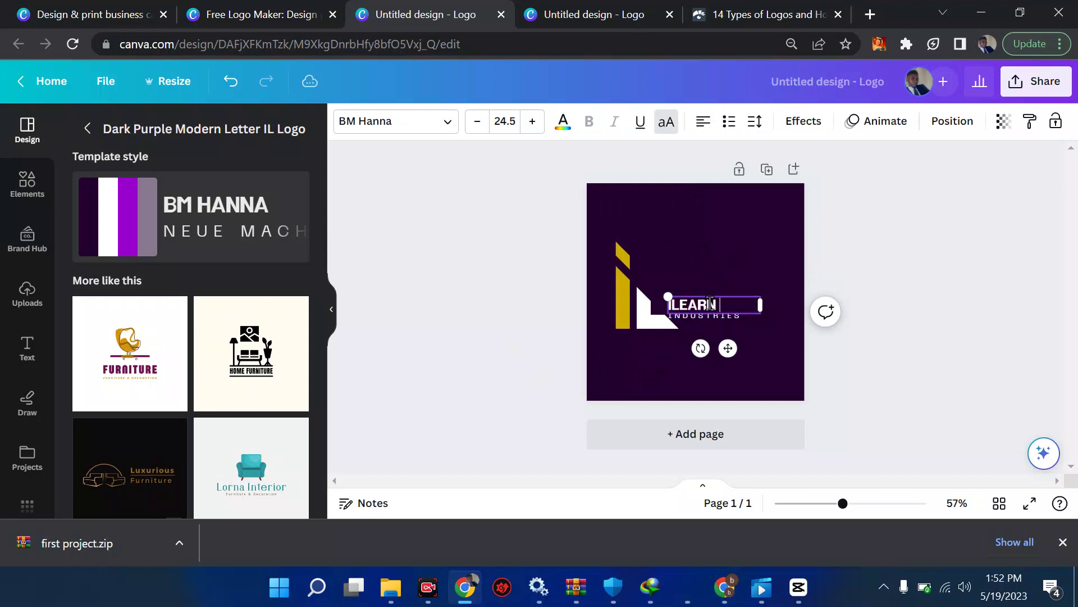
text(DIGITAL)
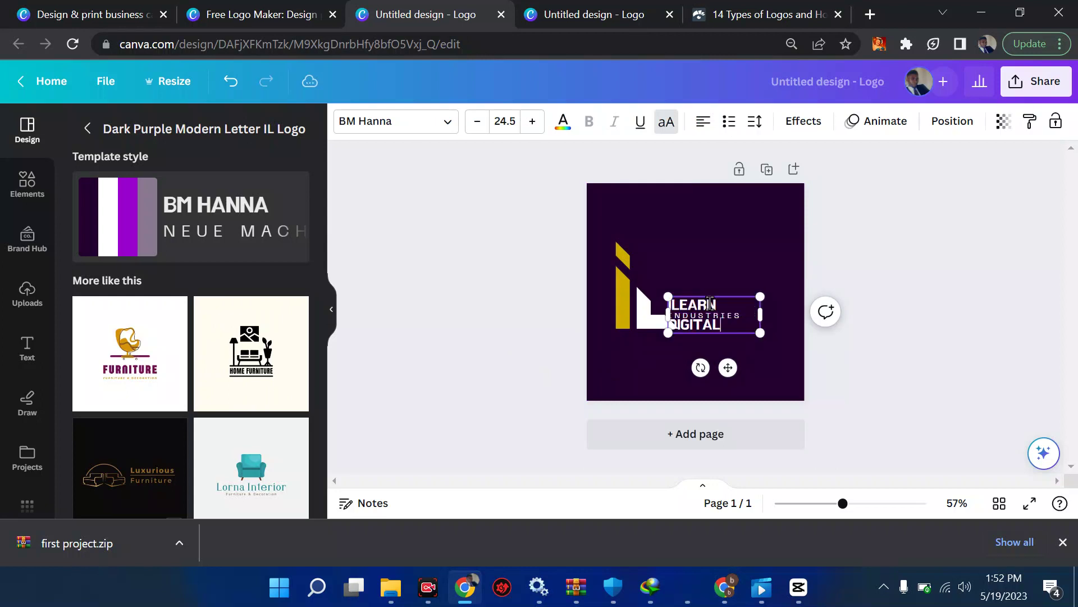
drag(761, 312, 727, 318)
click(737, 295)
- Replace the INDUSTRIES tagline with LEARN EASILY, widen its box to one line and reduce the font size to 11.3
click(712, 315)
click(726, 314)
double_click(726, 314)
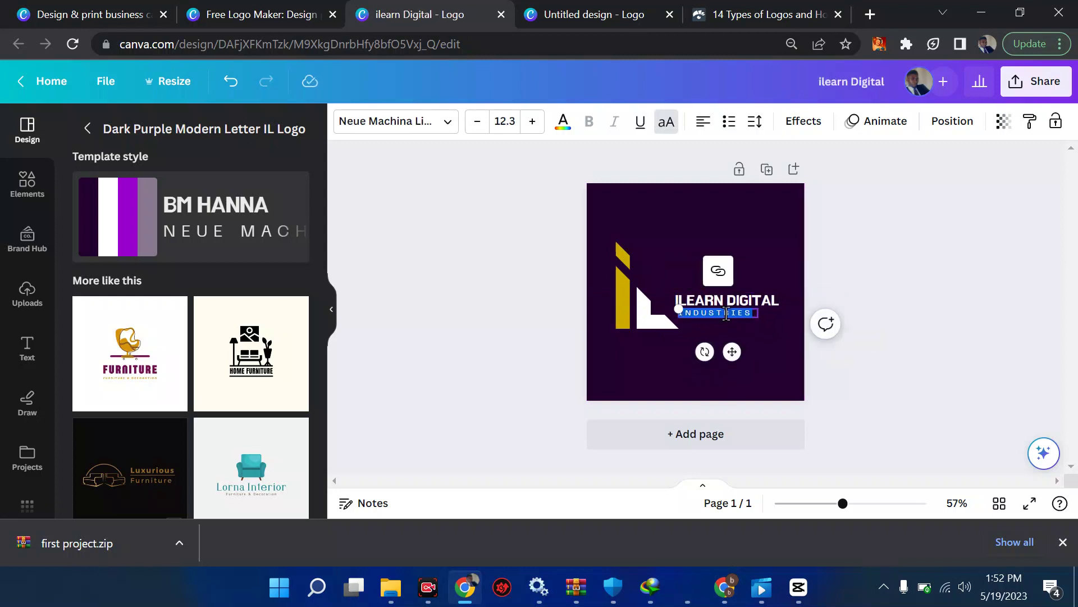
text(LEARN EASILY)
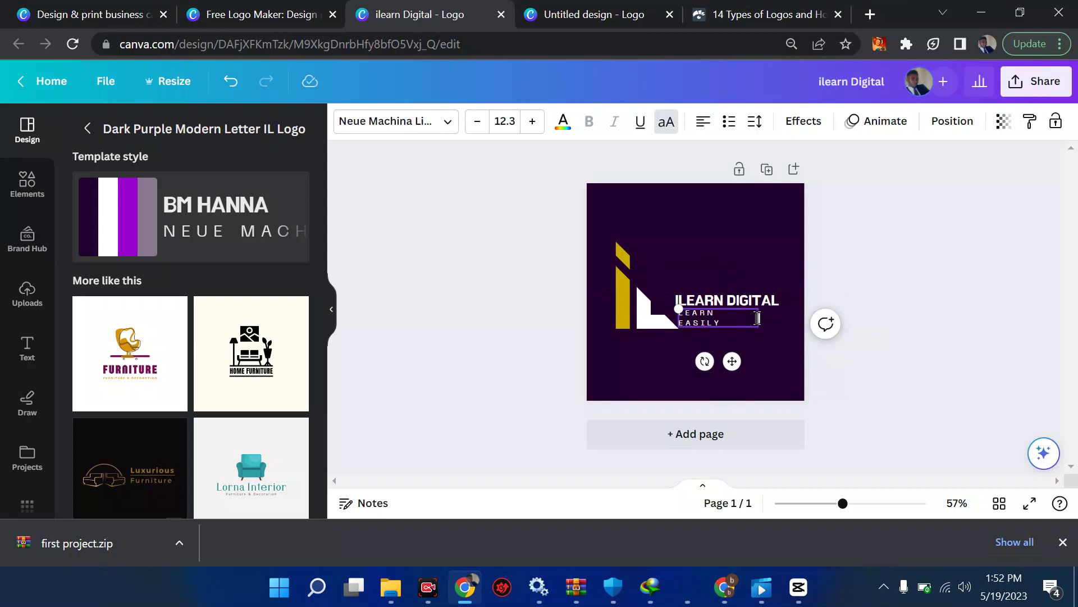
drag(762, 320, 774, 314)
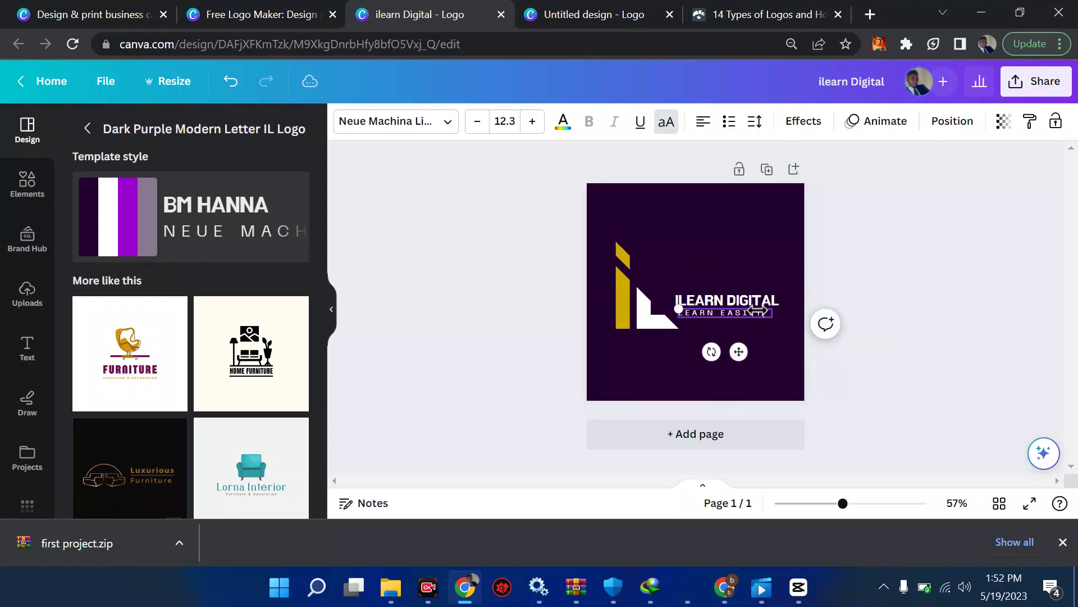
click(478, 130)
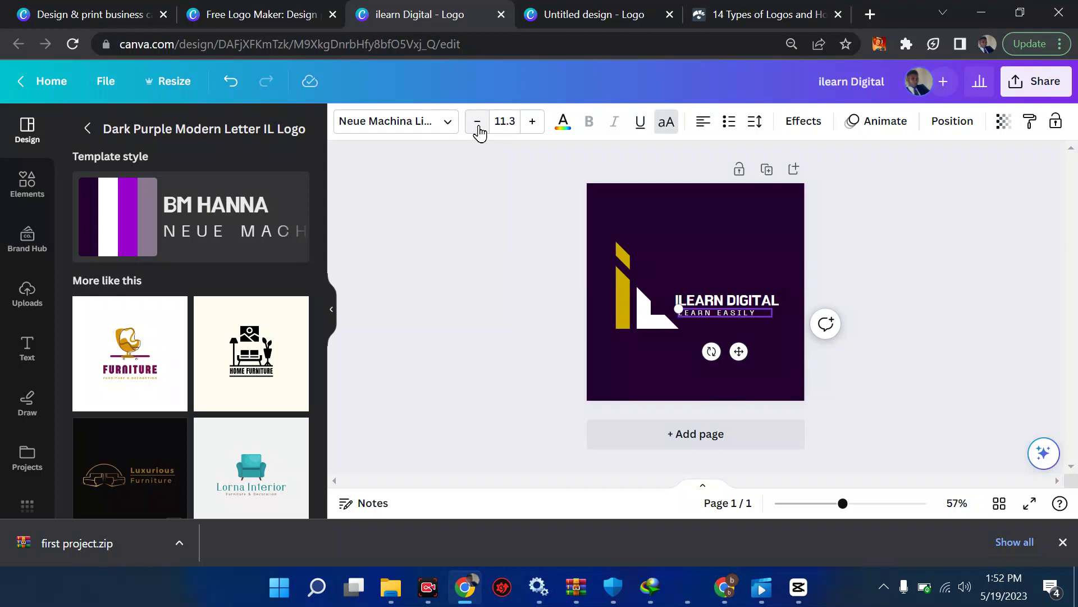
- Recolor the ILEARN DIGITAL text with the gold document color and deselect it
click(733, 302)
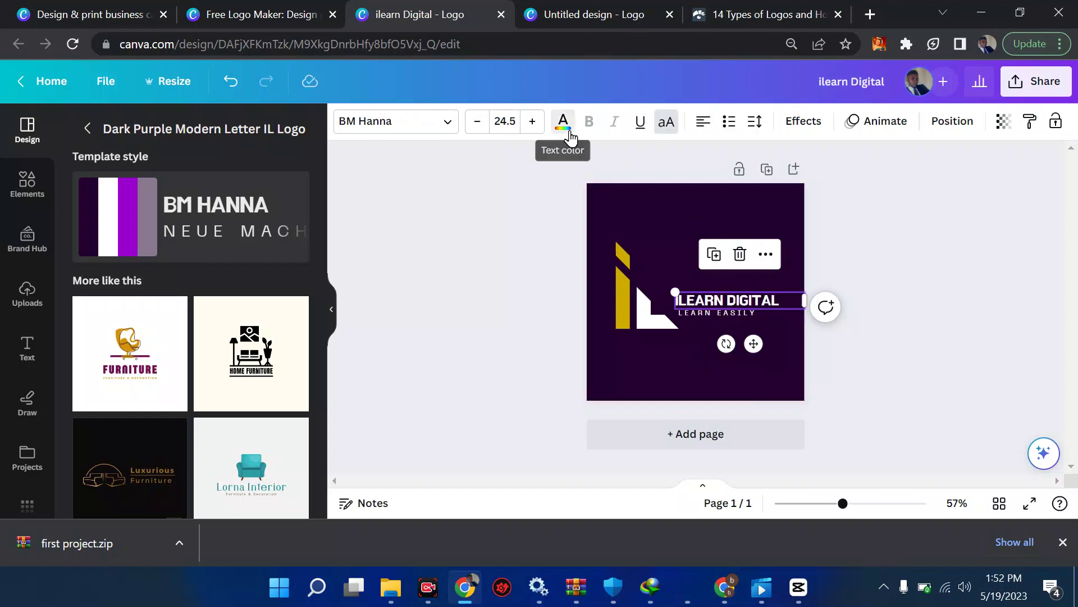
click(563, 121)
click(171, 213)
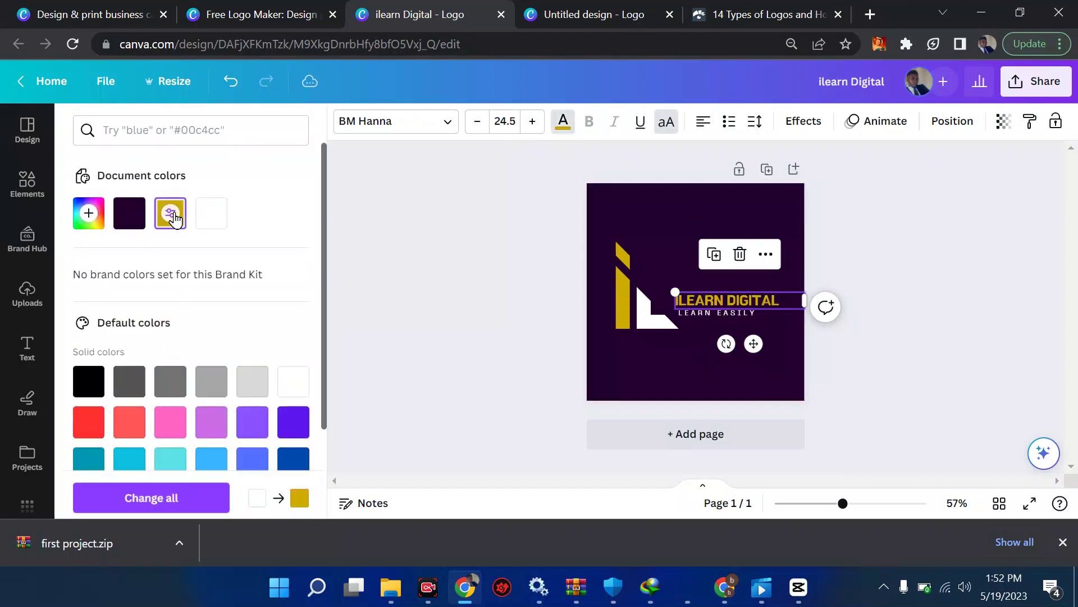
click(439, 292)
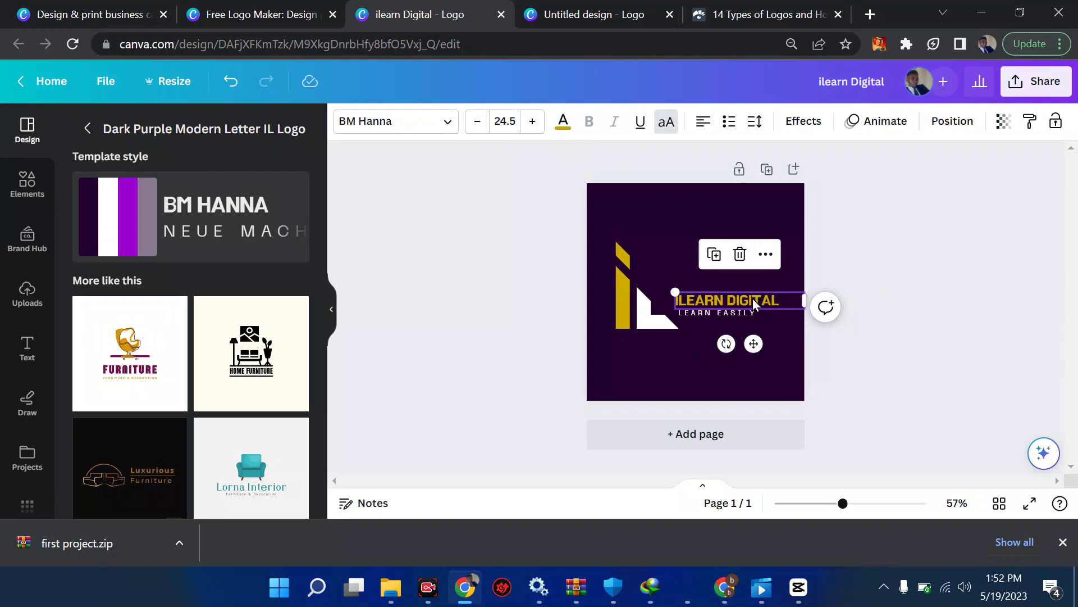
click(918, 310)
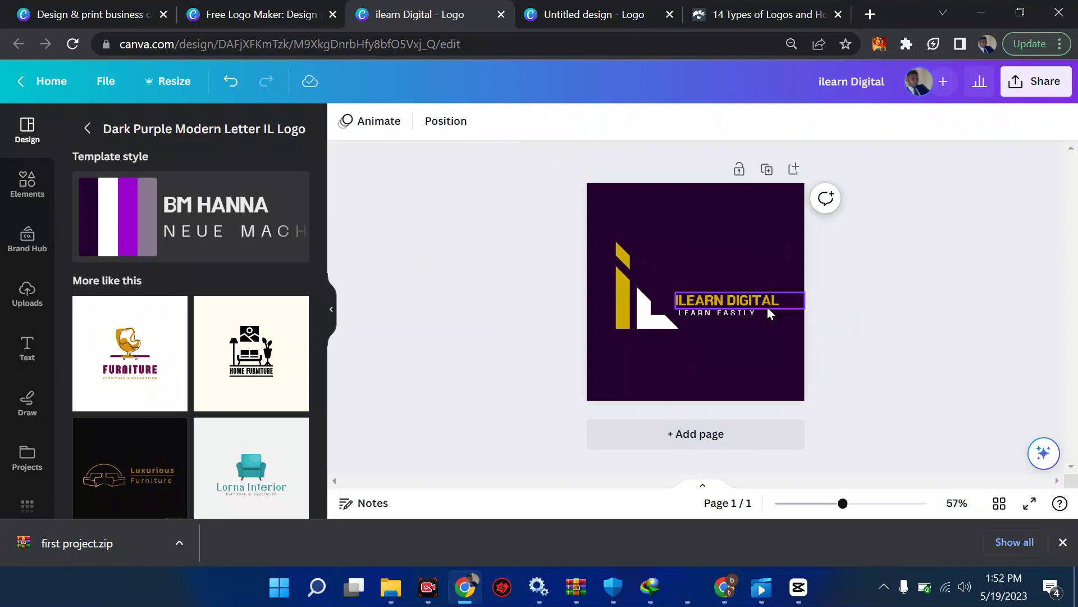
- Move the ILEARN DIGITAL text slightly left toward the monogram and fine-tune its horizontal position with small nudges to the right
mouse_move(763, 303)
mouse_down()
mouse_move(733, 302)
mouse_move(753, 302)
mouse_up()
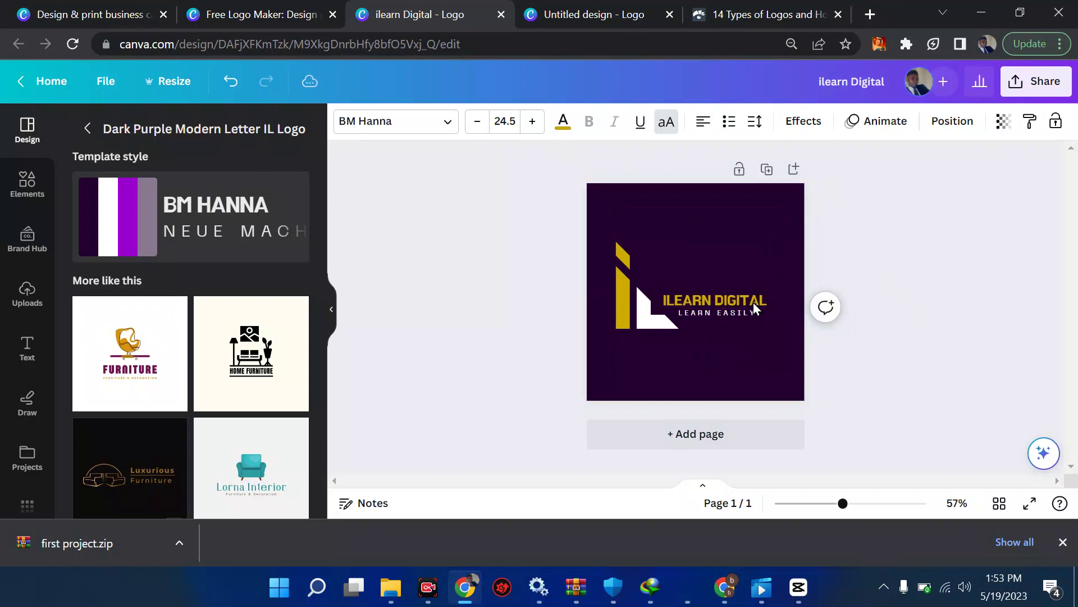
key(Right)
key(Right)
key(Right)
key(Right)
key(Right)
key(Right)
key(Right)
key(Right)
key(Right)
key(Right)
key(Right)
key(Right)
key(Right)
key(Right)
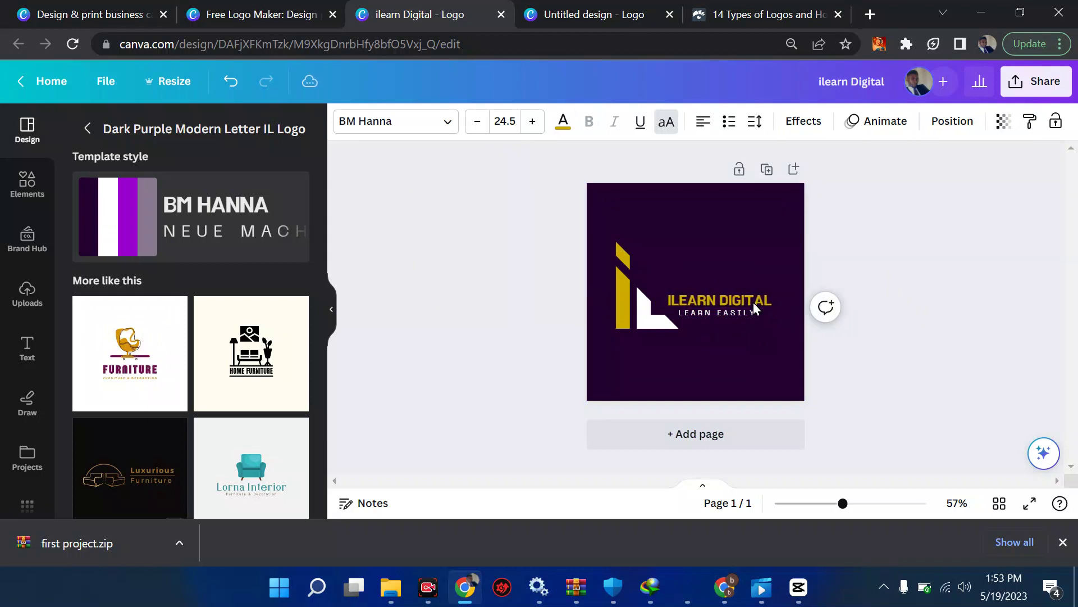
- Reduce the LEARN EASILY tagline's font size by one step, keeping its current font, and deselect it
click(731, 311)
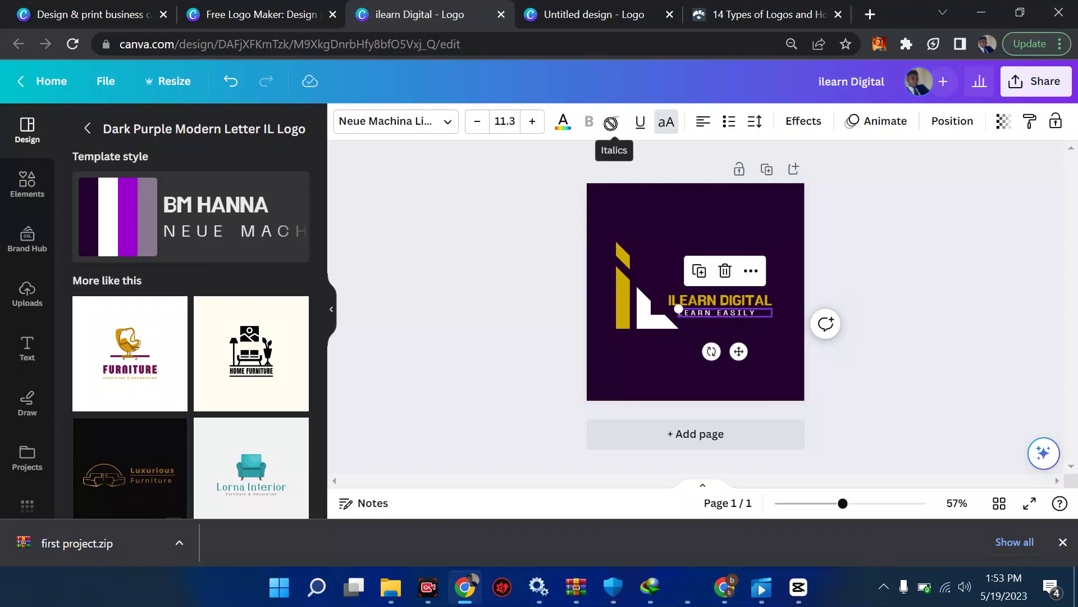
click(449, 122)
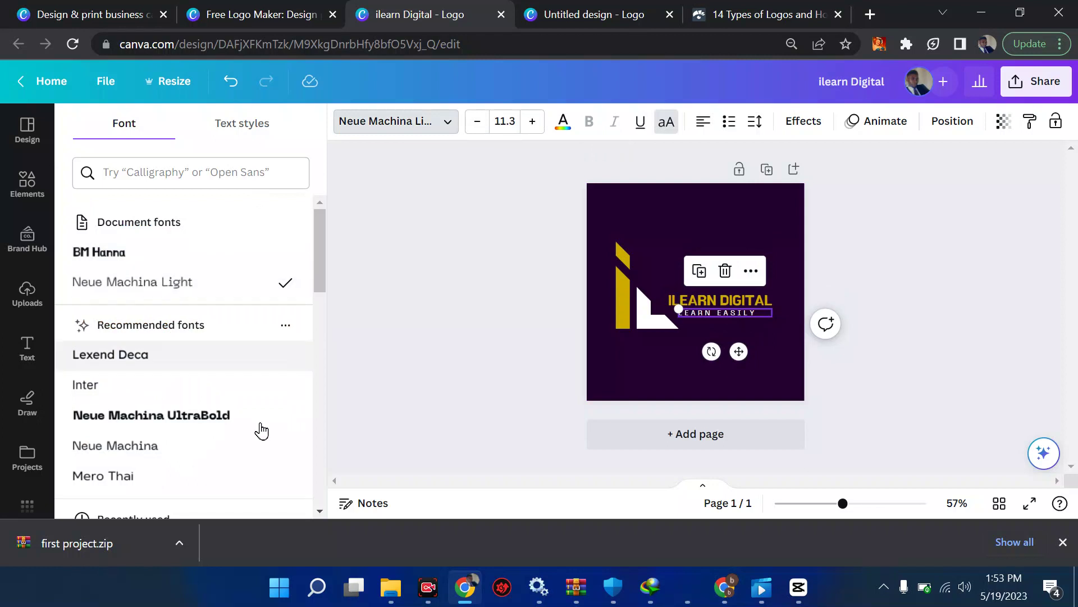
click(476, 123)
click(925, 238)
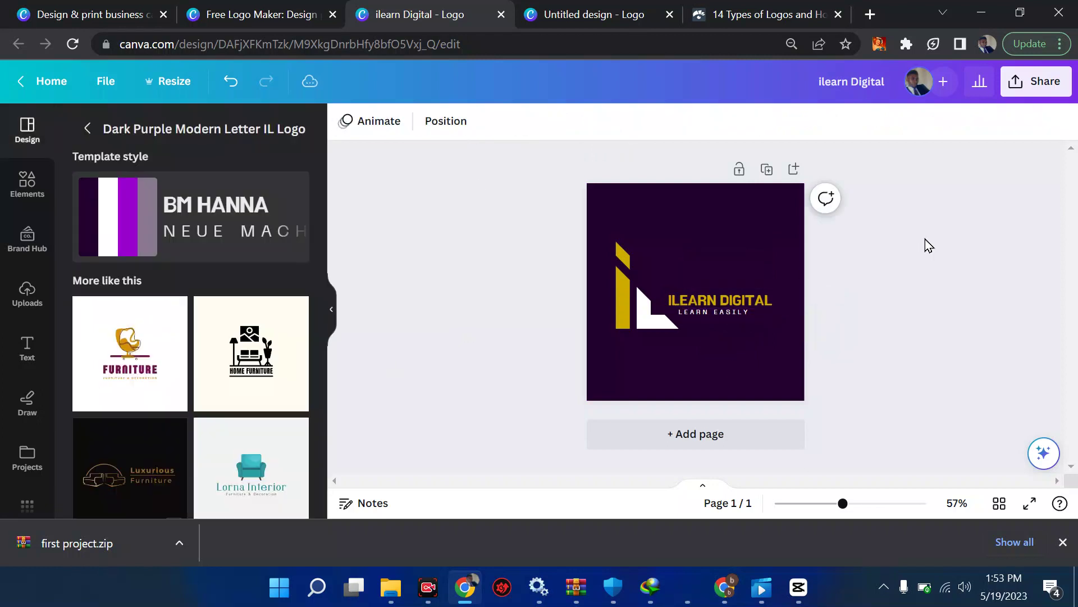
- Try light gray and white as the logo page's background, and settle on solid black
click(732, 211)
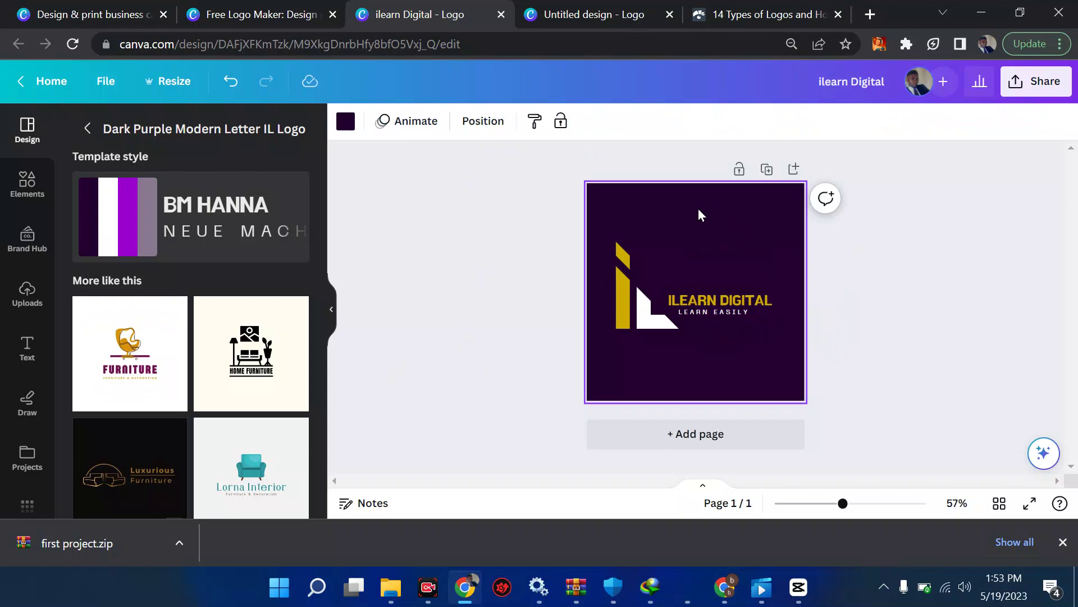
click(838, 264)
click(674, 217)
key(Tab)
click(747, 212)
click(345, 124)
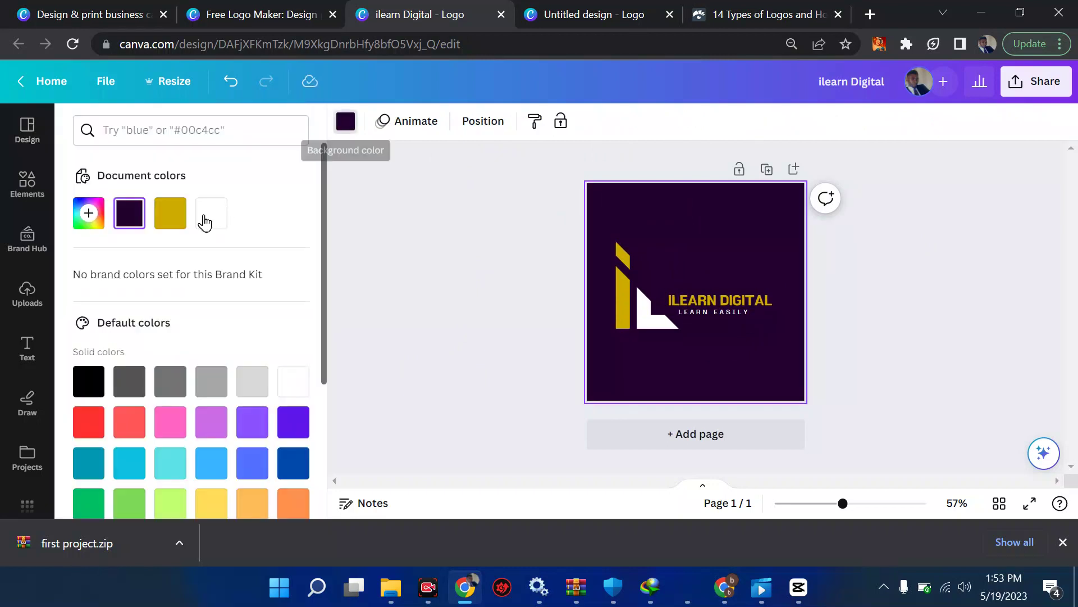
click(252, 397)
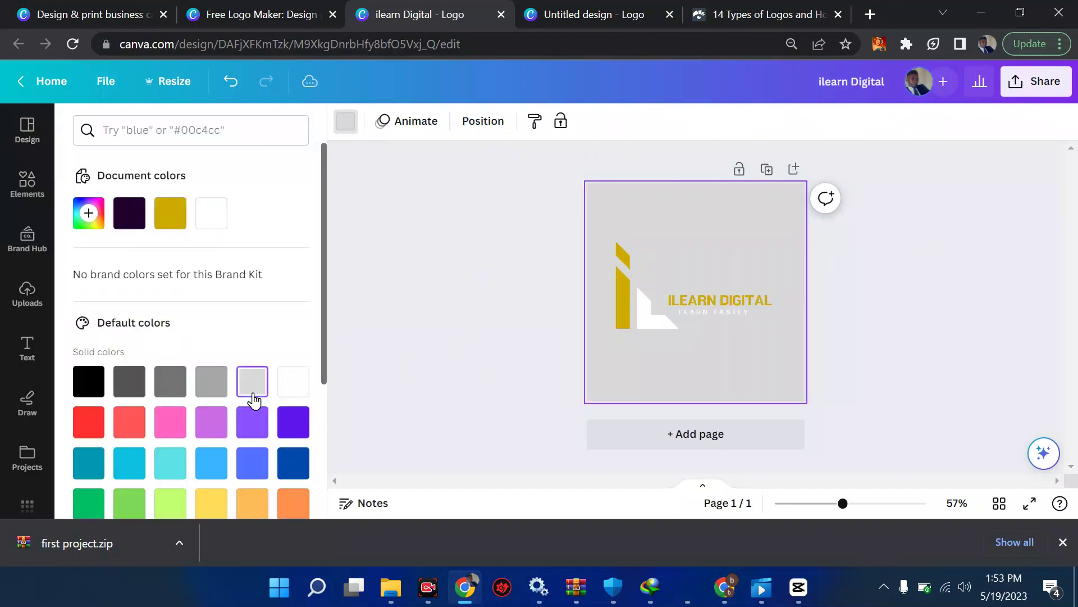
click(303, 391)
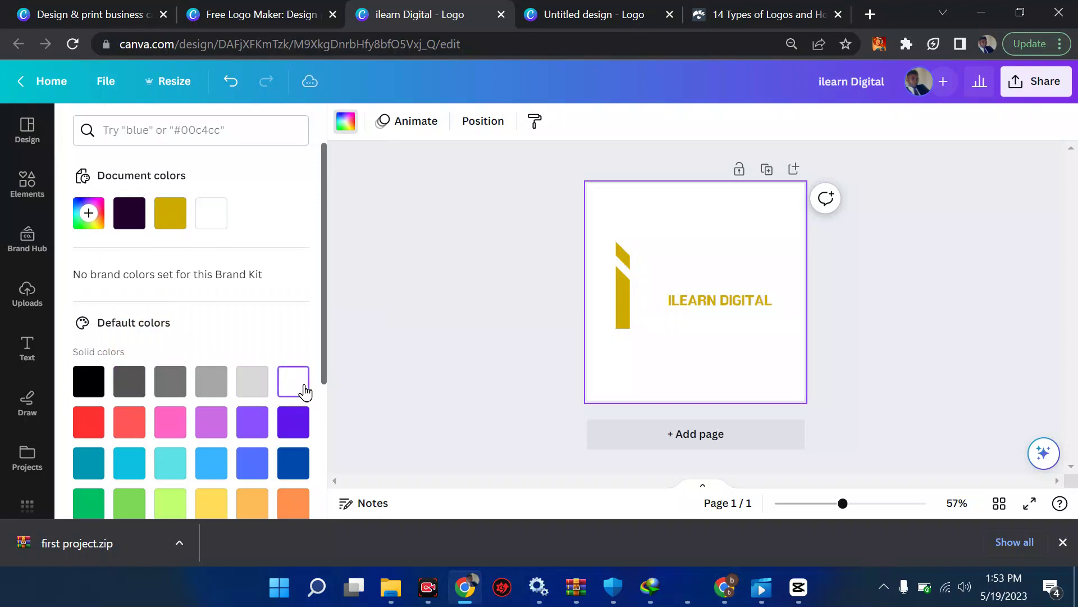
click(79, 389)
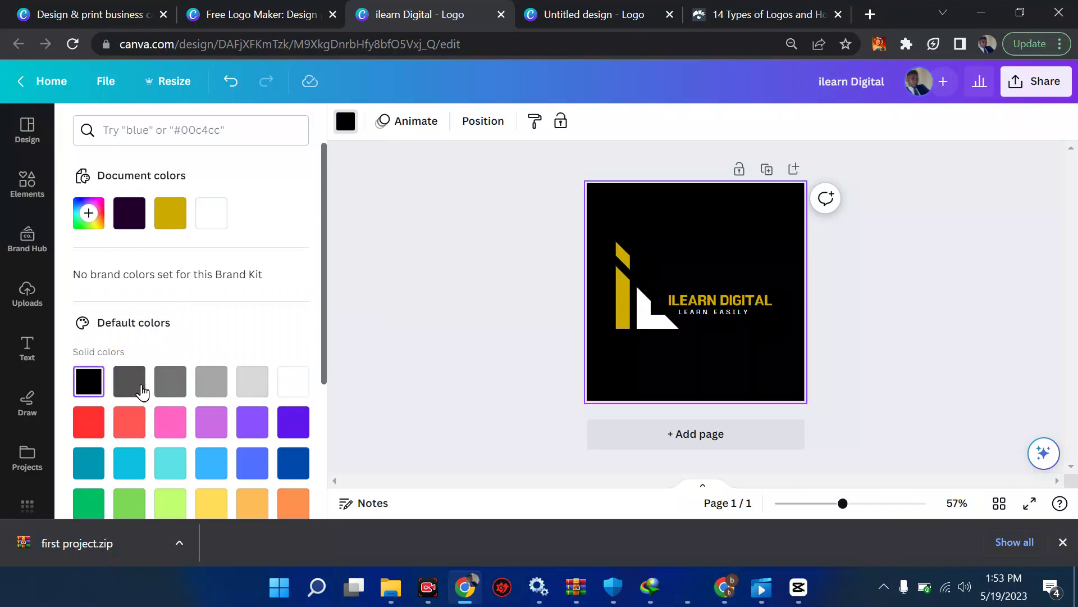
scroll(173, 390, down, 2)
scroll(173, 398, down, 2)
scroll(173, 399, up, 4)
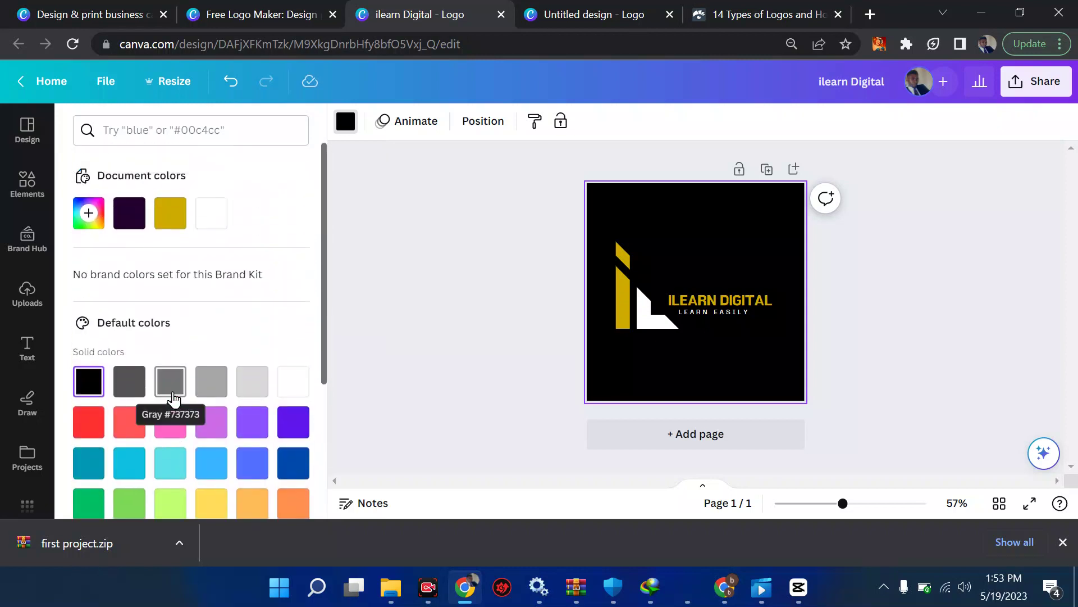
scroll(143, 365, down, 3)
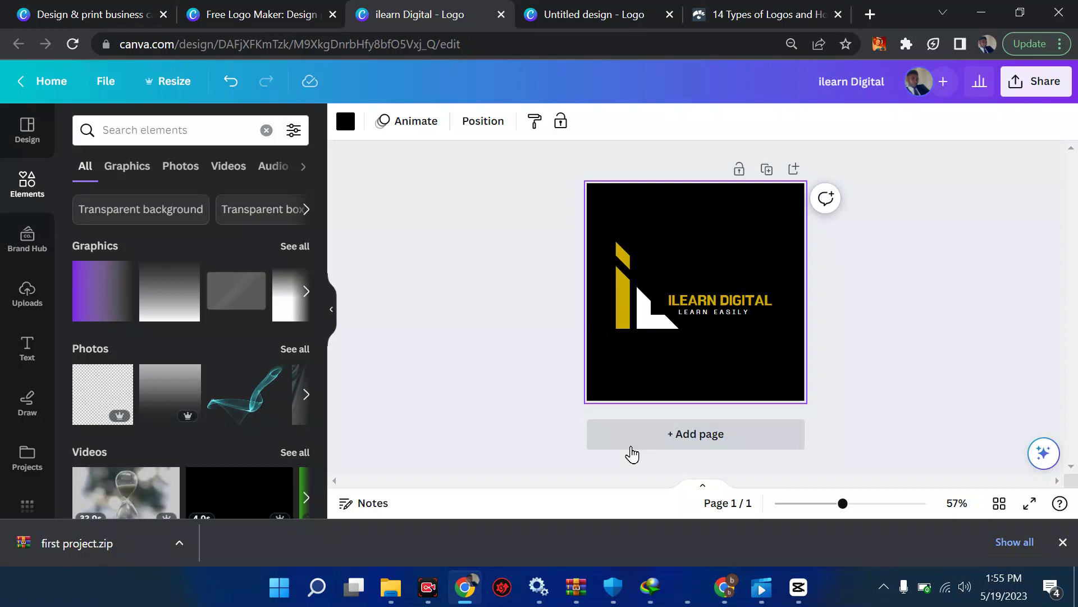
- Add a second page and set its background to the custom color #CB7373
click(678, 450)
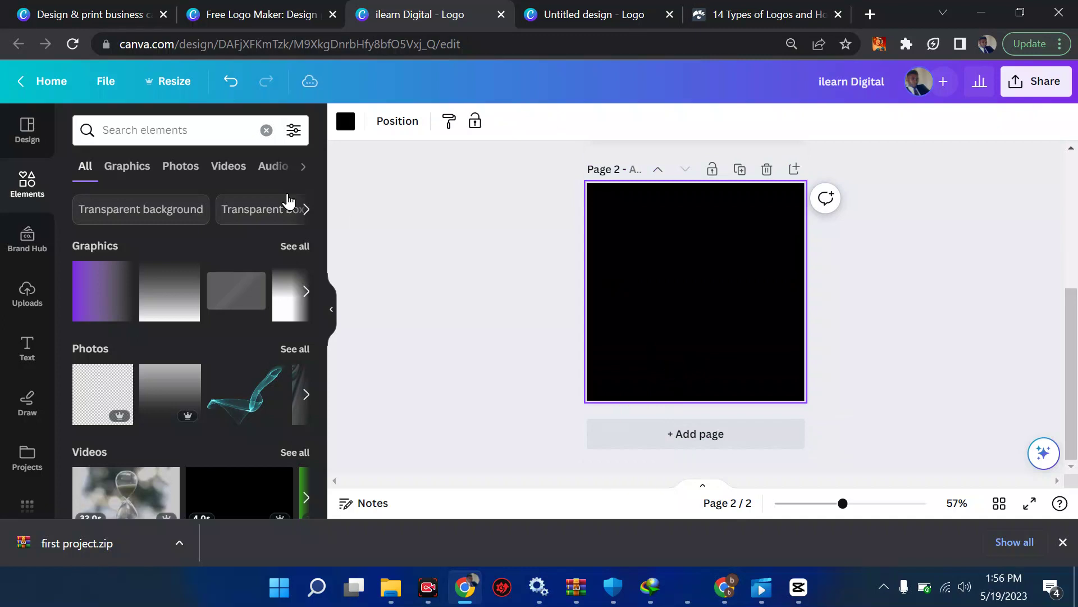
click(139, 131)
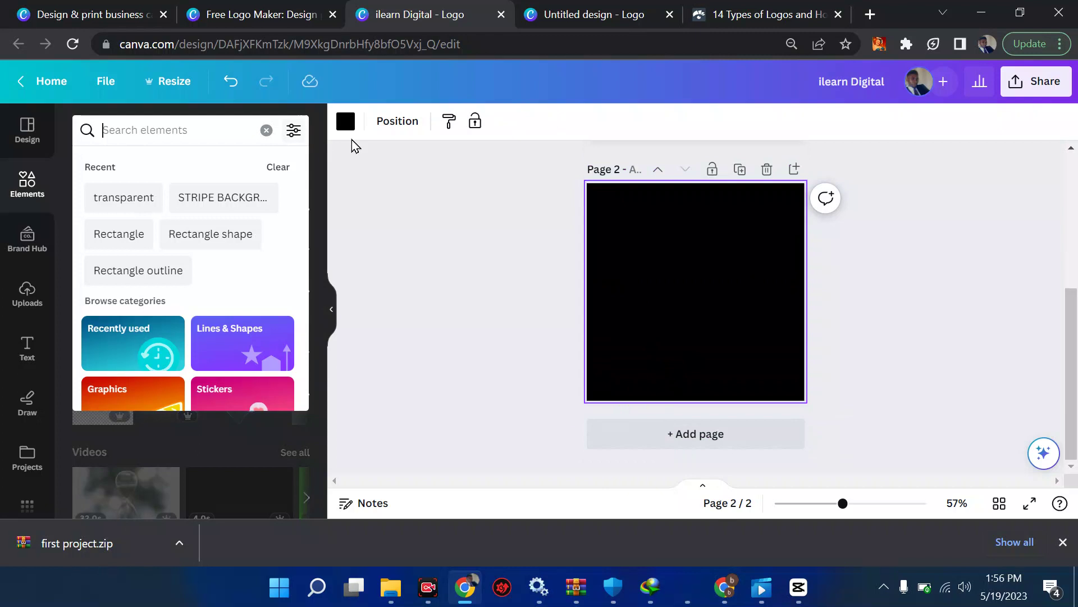
click(346, 122)
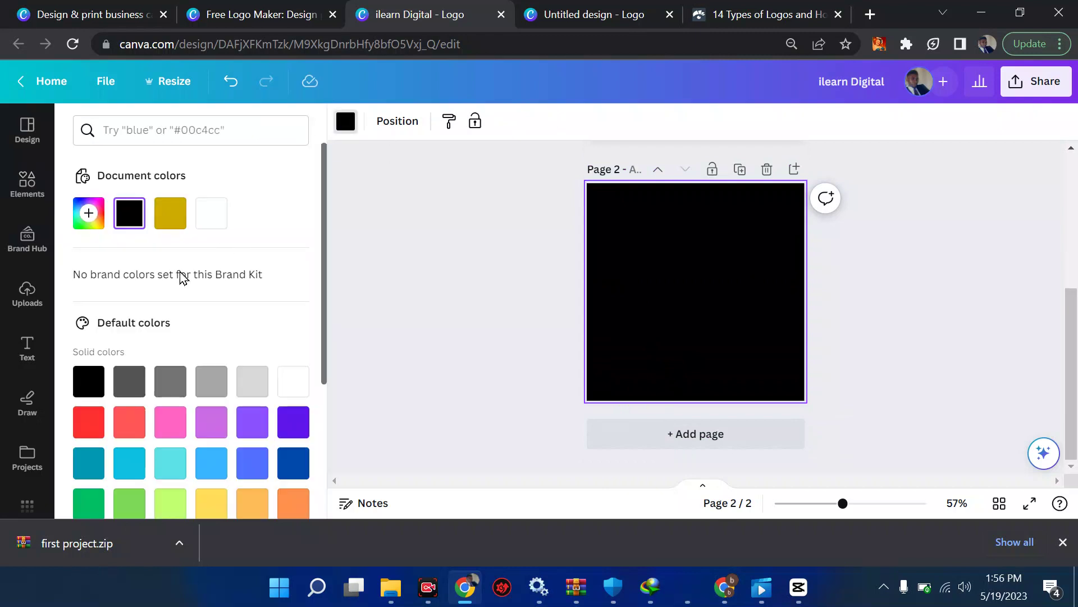
scroll(152, 326, down, 4)
scroll(152, 326, up, 4)
click(88, 213)
click(176, 302)
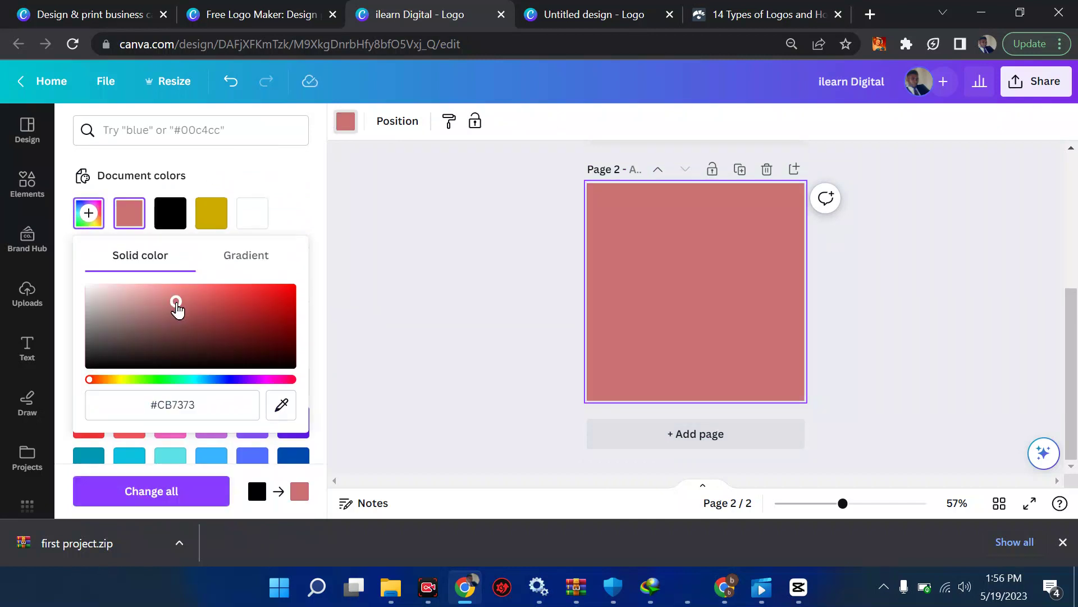
- Deselect the page and show the element results for the suggested search Transparent background
drag(433, 291, 173, 209)
click(173, 209)
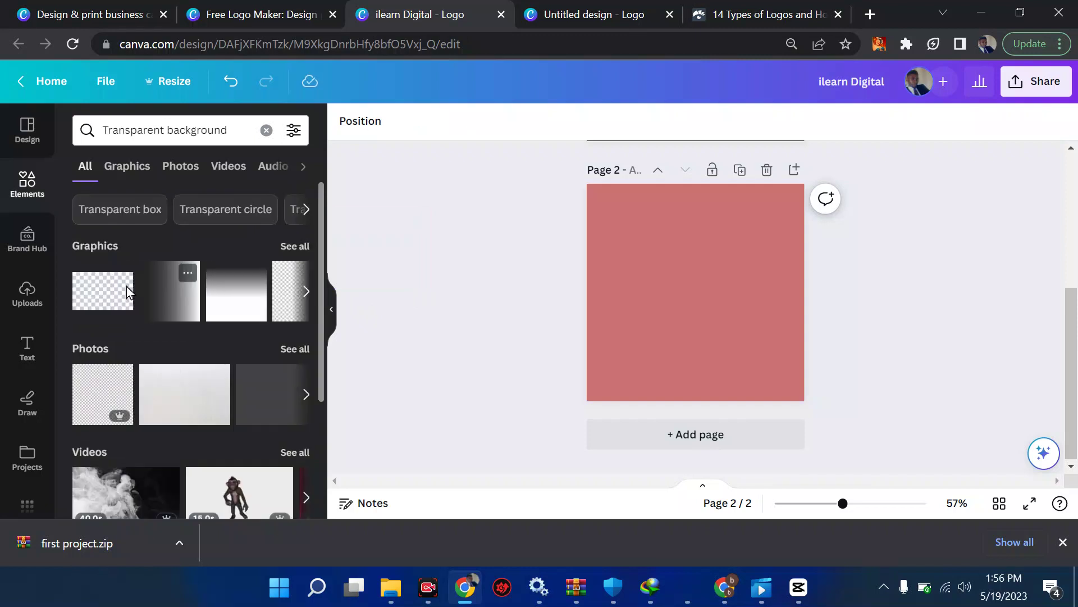
- Add the checkered transparent background graphic to page 2 and enlarge it past all page edges
click(115, 292)
drag(608, 237, 565, 211)
drag(787, 280, 850, 283)
drag(707, 213, 709, 167)
drag(710, 345, 710, 428)
- Compare the checkered page with the logo on page 1 and delete the checkered graphic from page 2
scroll(1018, 223, up, 5)
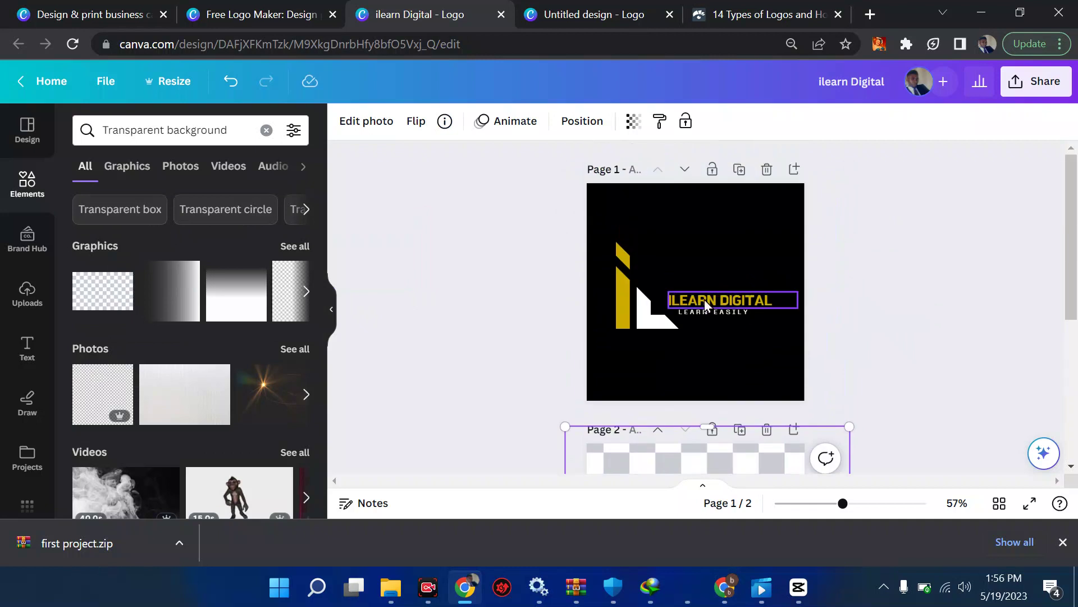
scroll(1061, 292, down, 3)
scroll(1062, 292, down, 2)
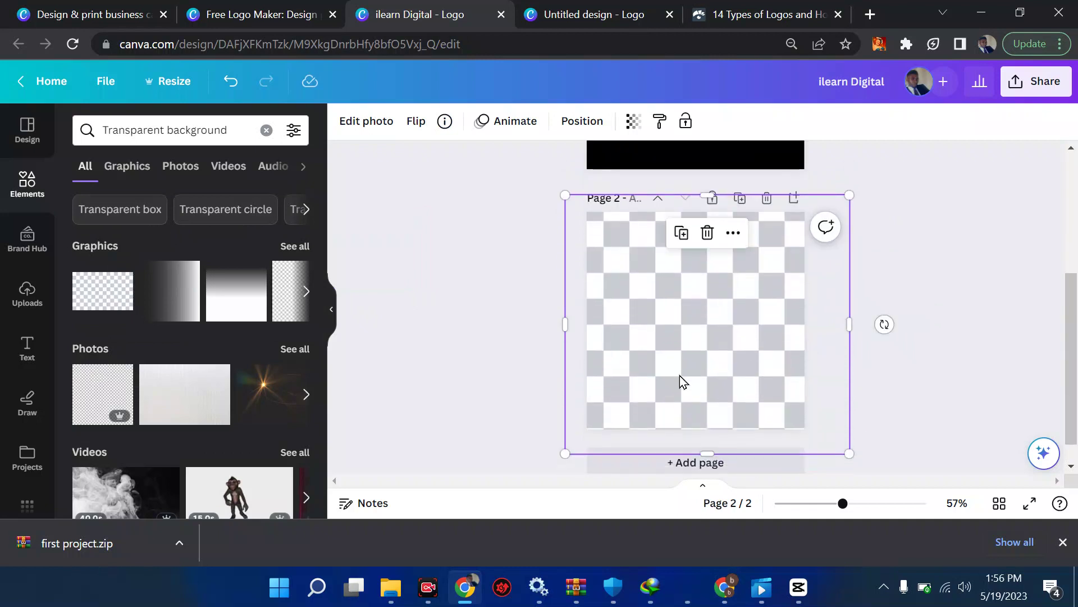
click(707, 233)
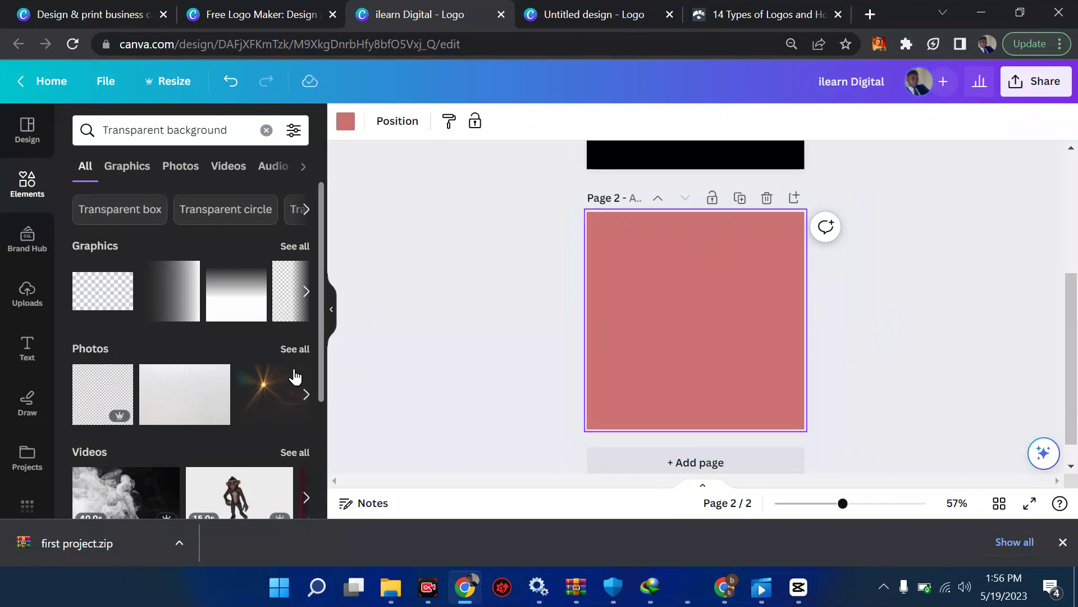
- Add the golden lens flare photo to page 2 and enlarge it past both side edges, starting near the page's upper edge
click(275, 377)
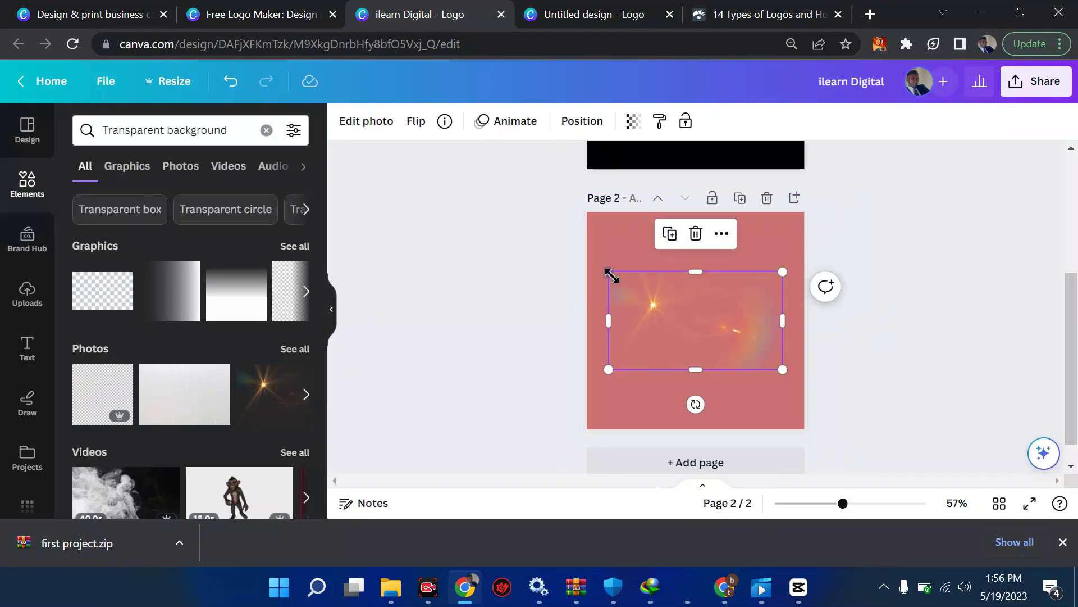
drag(602, 260, 564, 239)
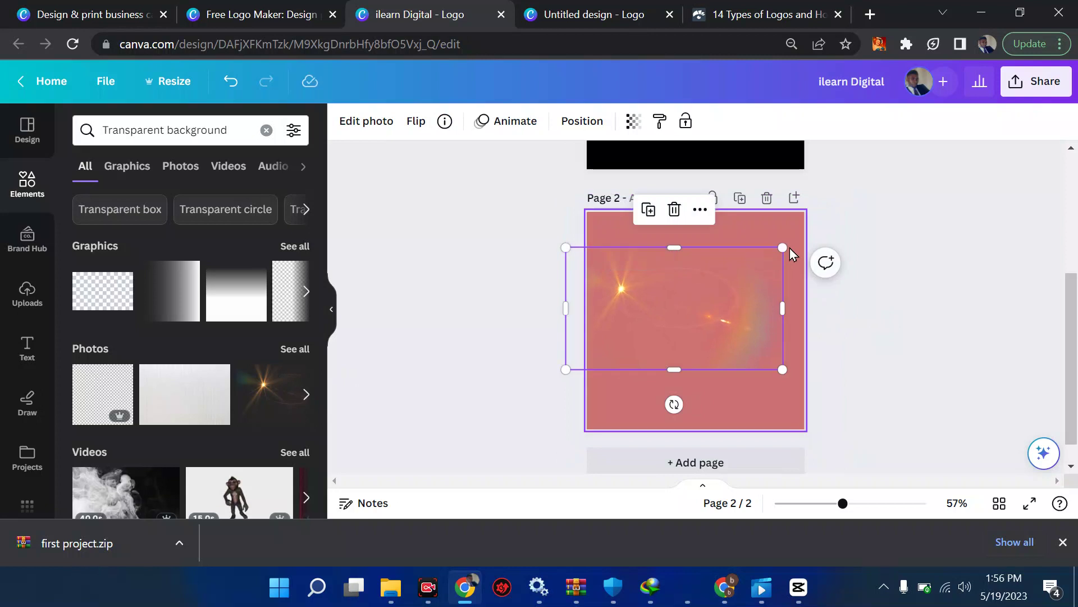
drag(783, 248, 833, 208)
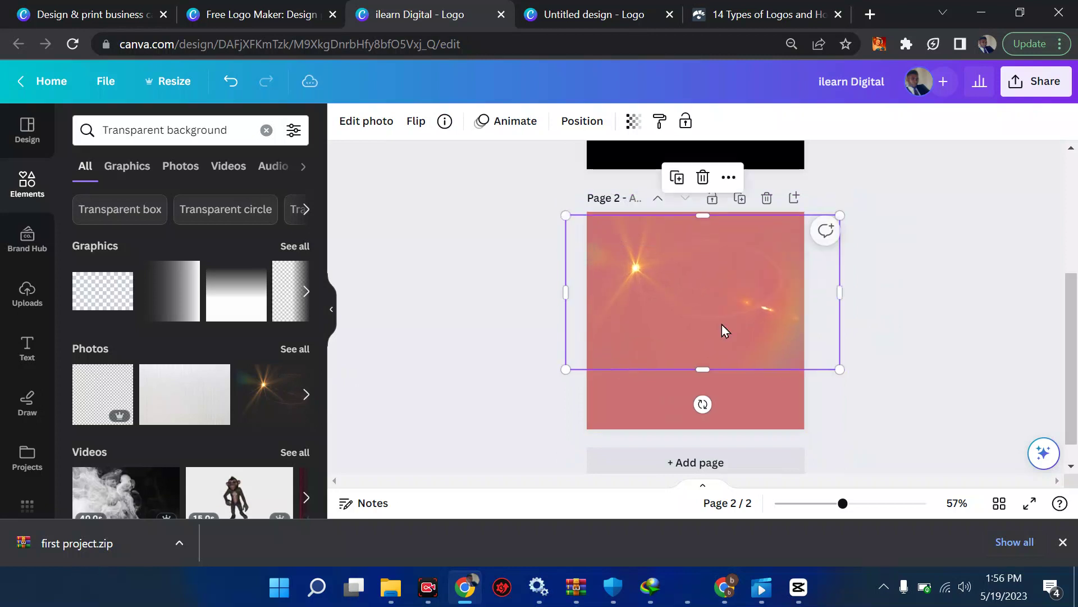
- Change the background color of page 2 to the black document color
click(661, 405)
click(346, 123)
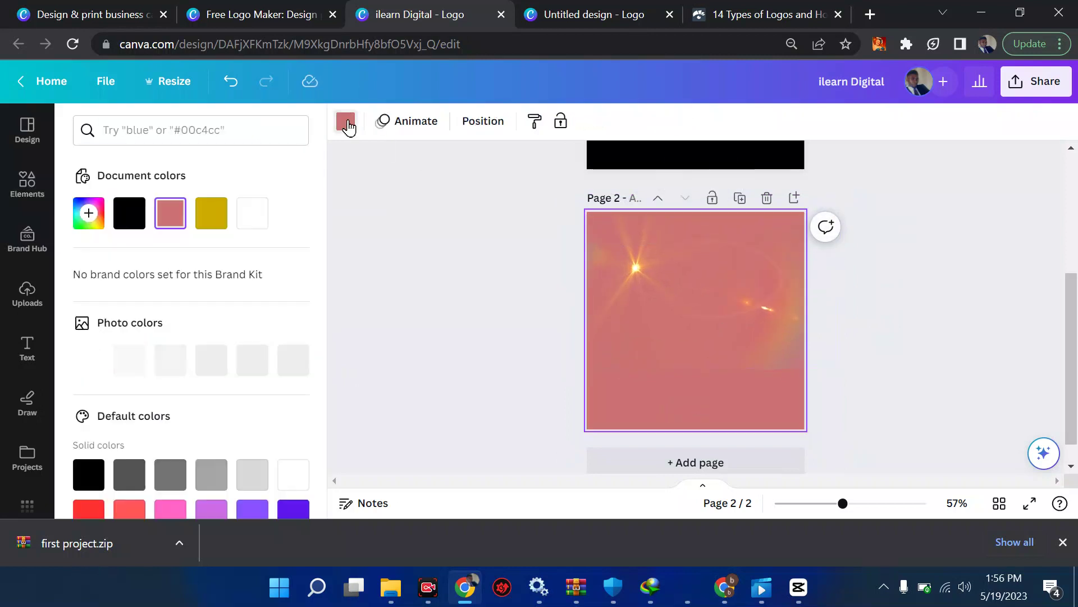
click(130, 213)
- Copy the IL graphic and both text lines from page 1 onto page 2, and shift the lens flare photo slightly up and left
scroll(376, 325, up, 4)
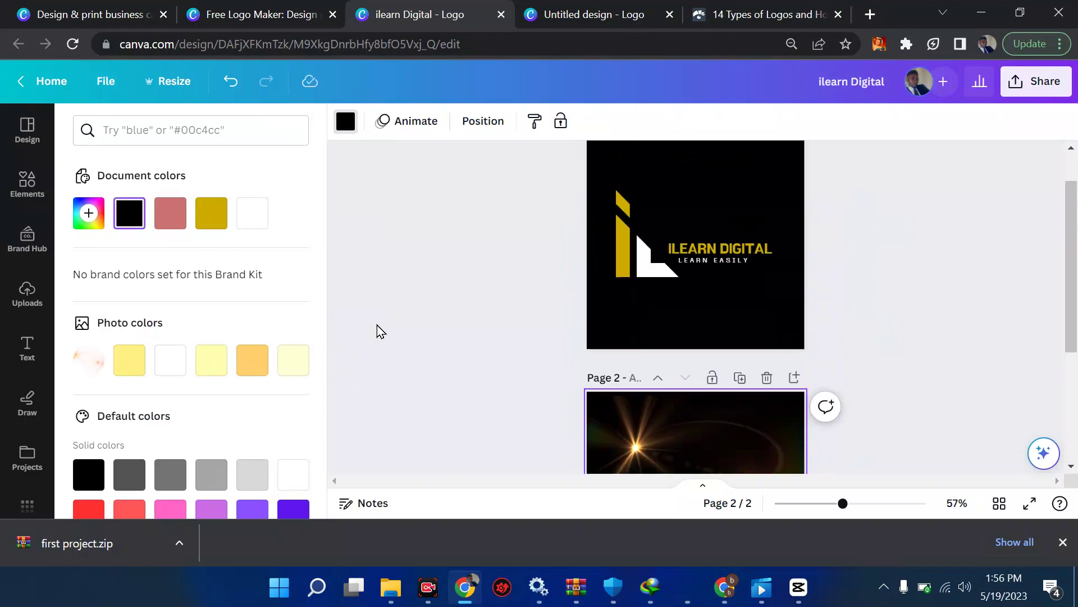
drag(604, 258, 761, 316)
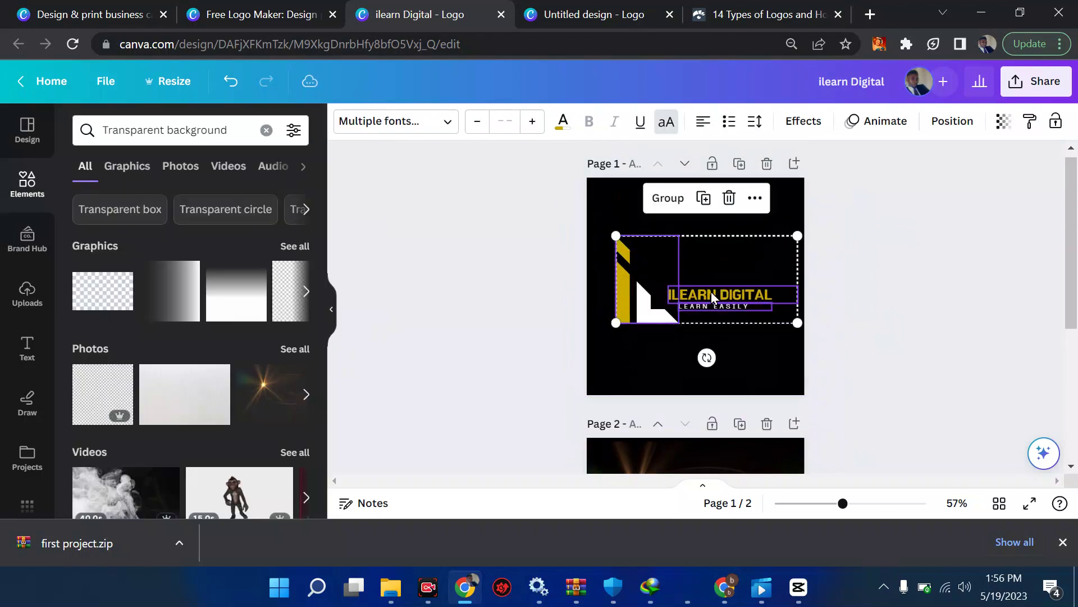
scroll(712, 297, down, 3)
click(676, 335)
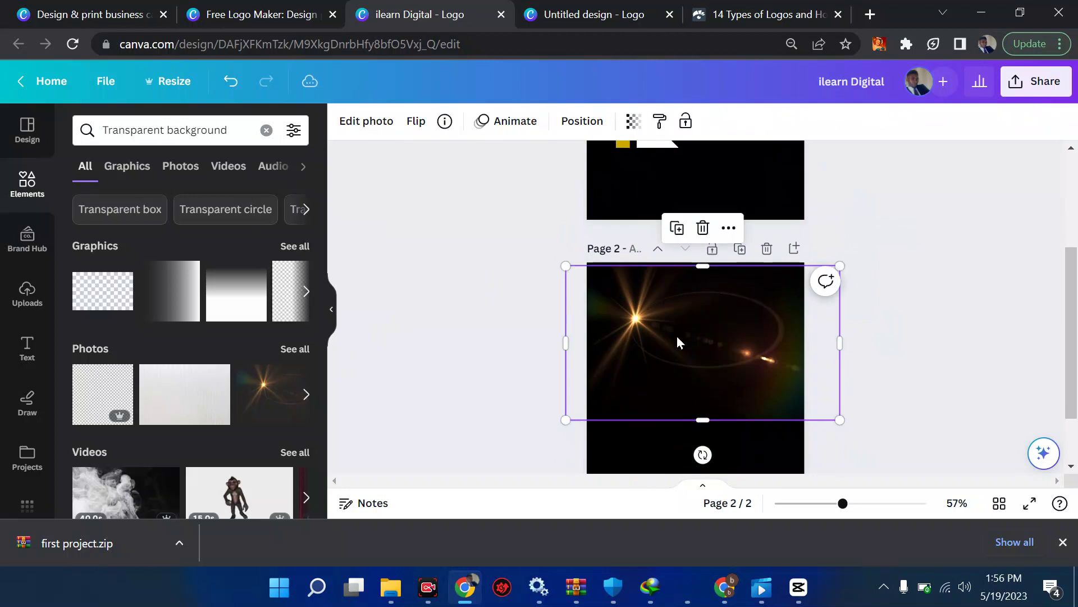
key(ctrl+v)
click(851, 372)
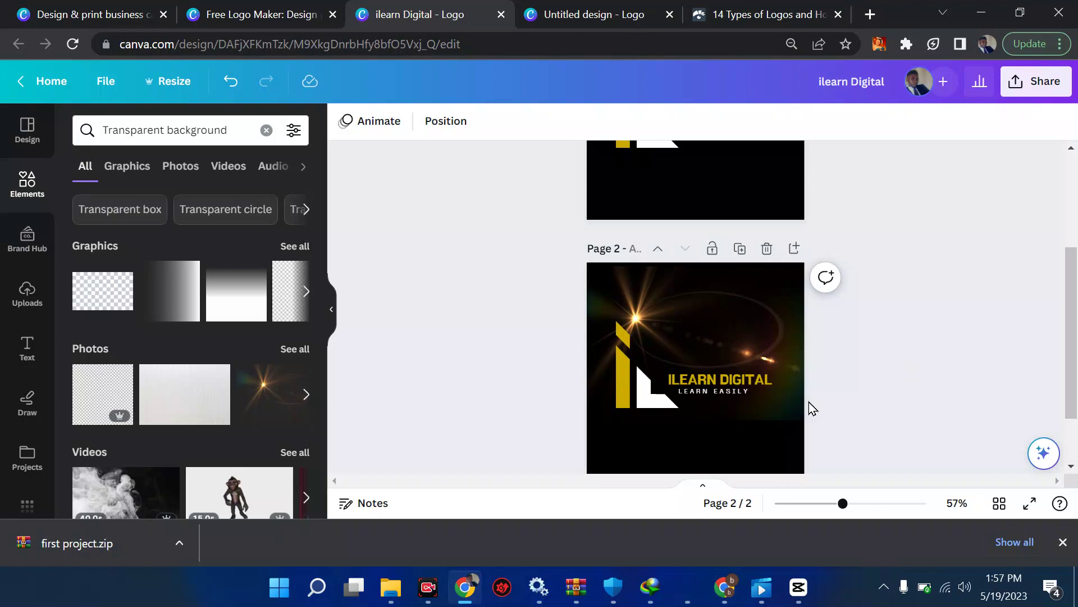
click(759, 418)
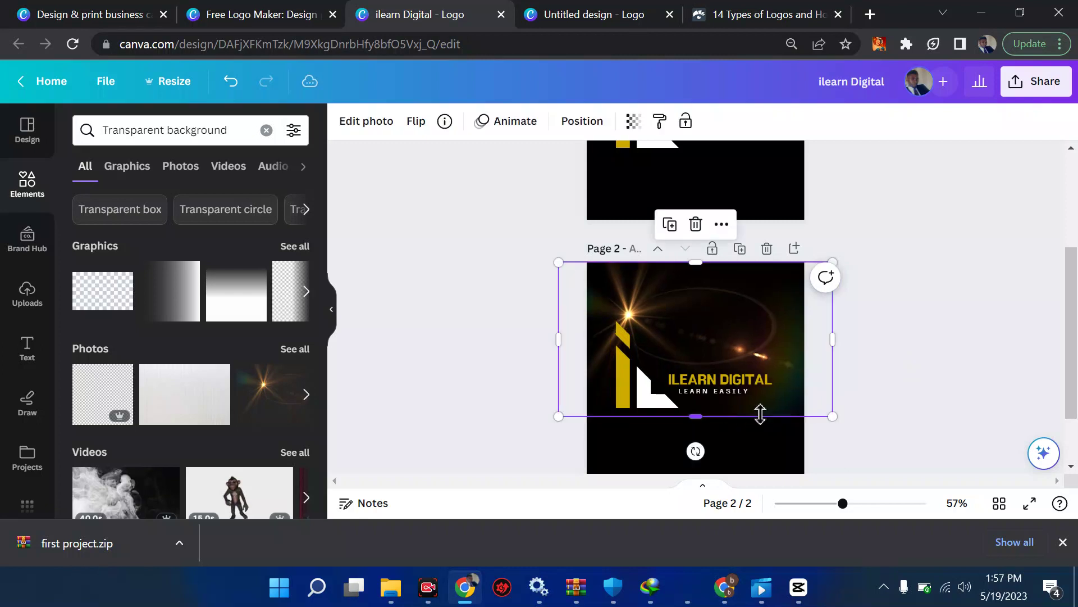
click(912, 404)
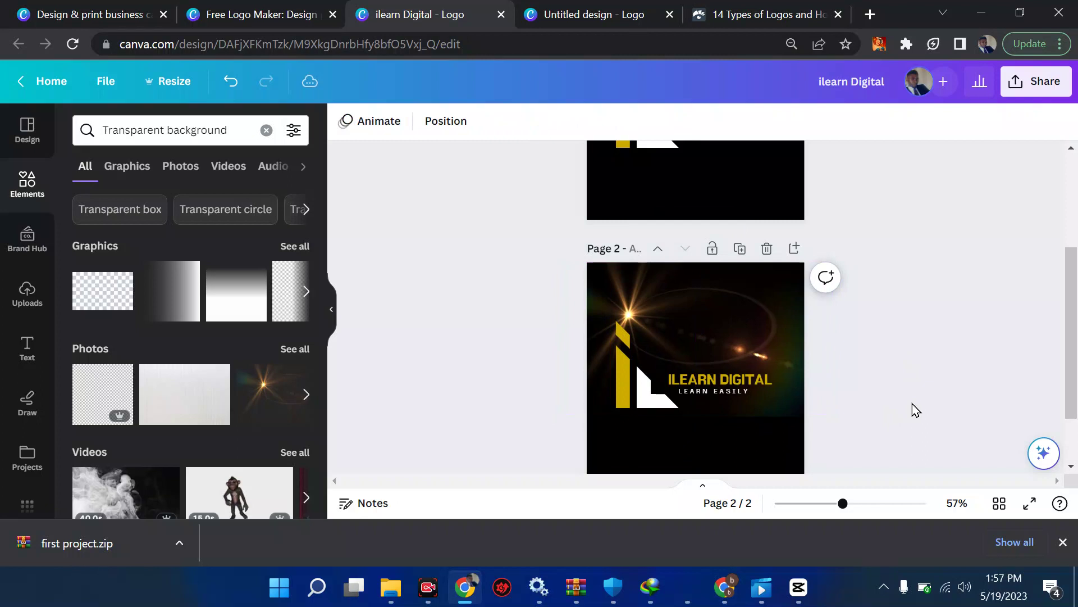
- Apply the Pan animation to the IL graphic and the ILEARN DIGITAL text, and Tectonic to the LEARN EASILY tagline
click(647, 393)
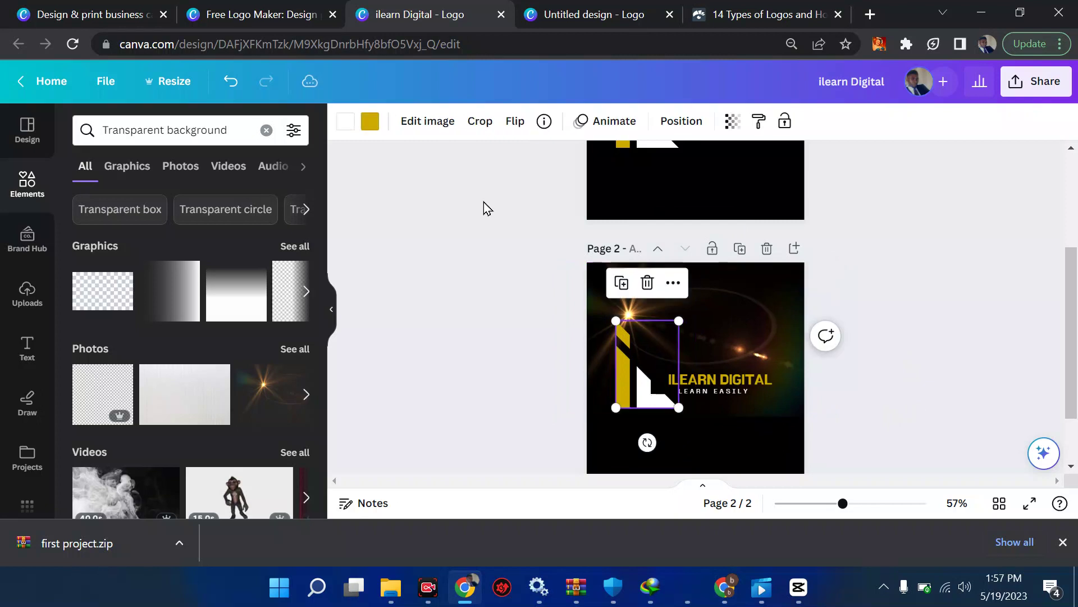
click(600, 126)
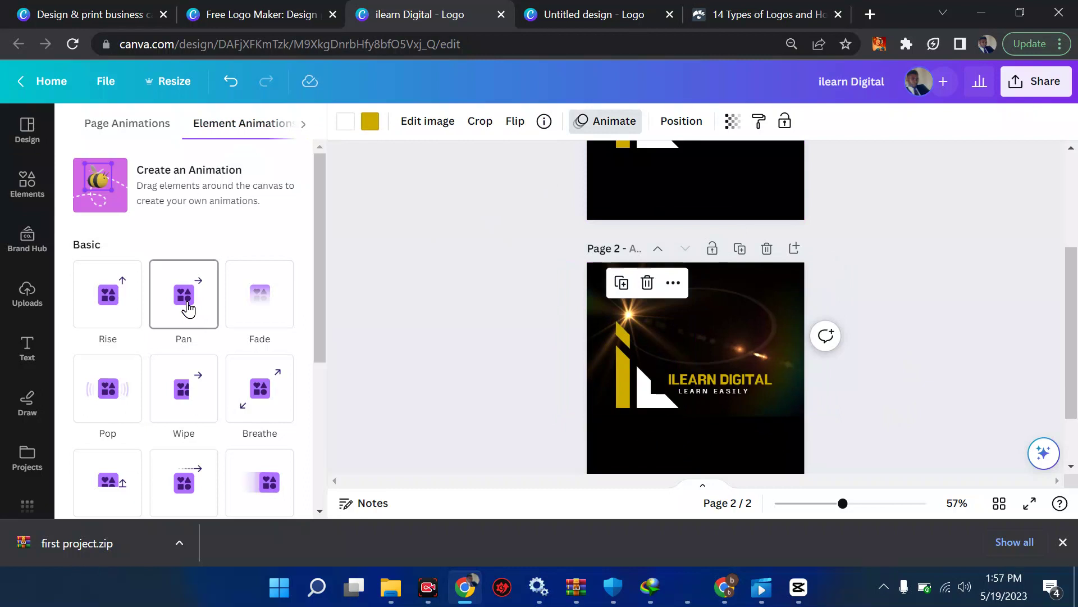
click(188, 309)
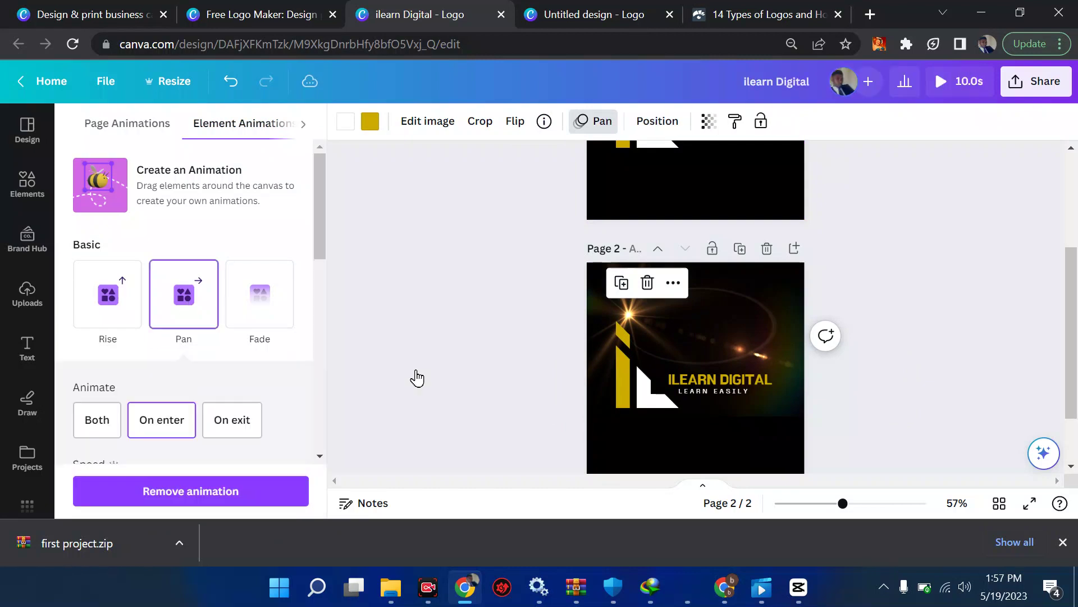
click(713, 379)
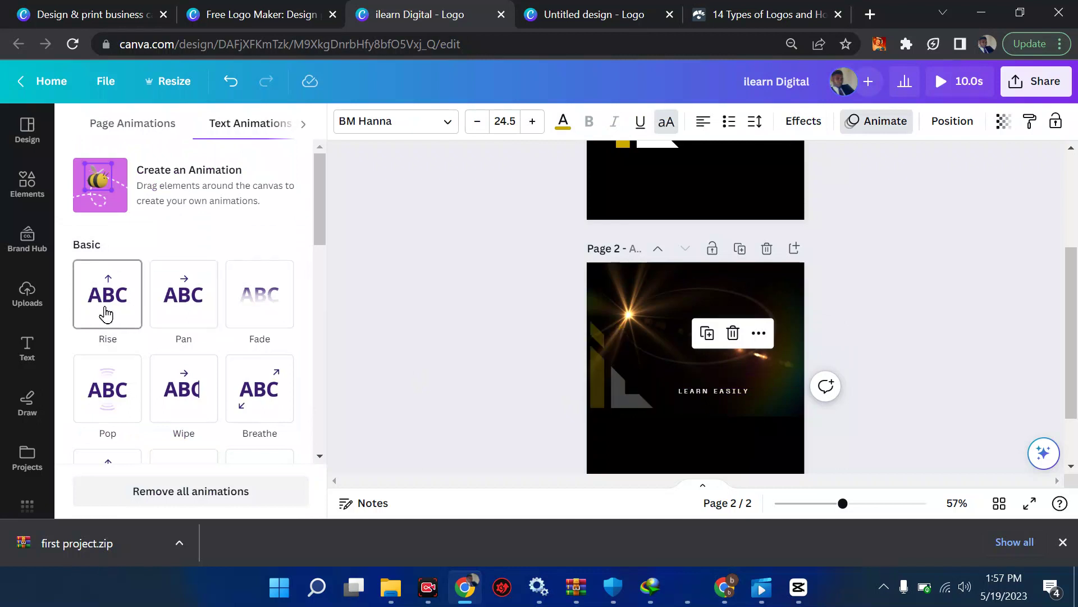
click(181, 318)
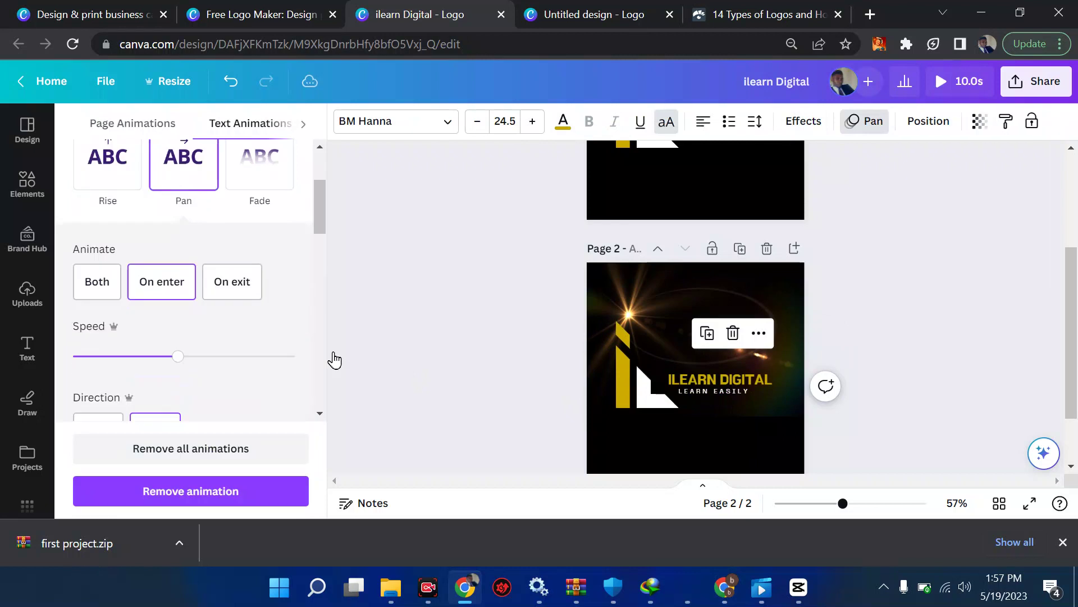
click(723, 390)
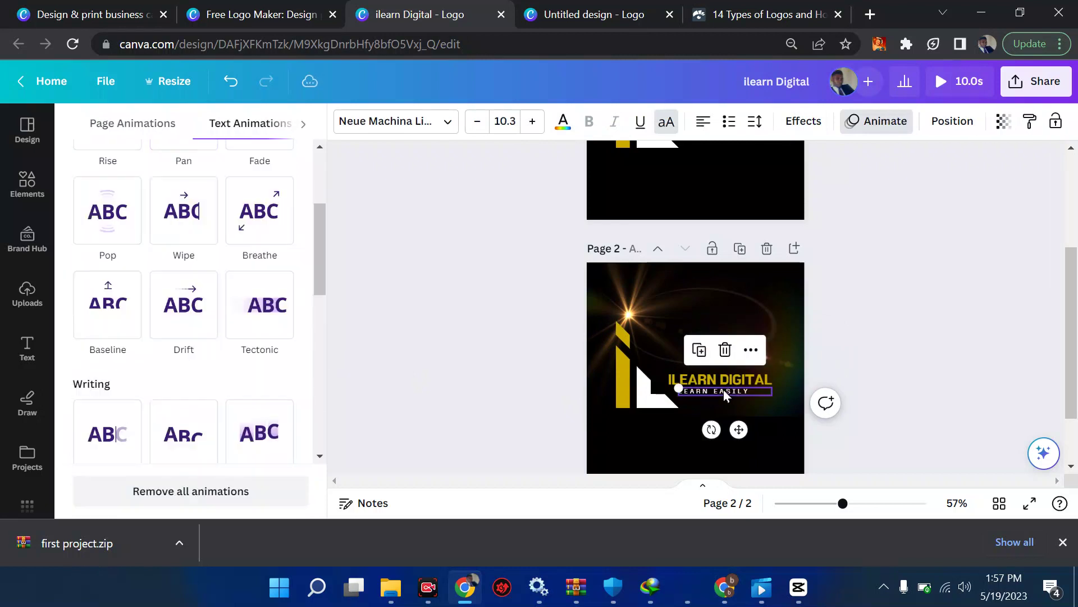
click(270, 322)
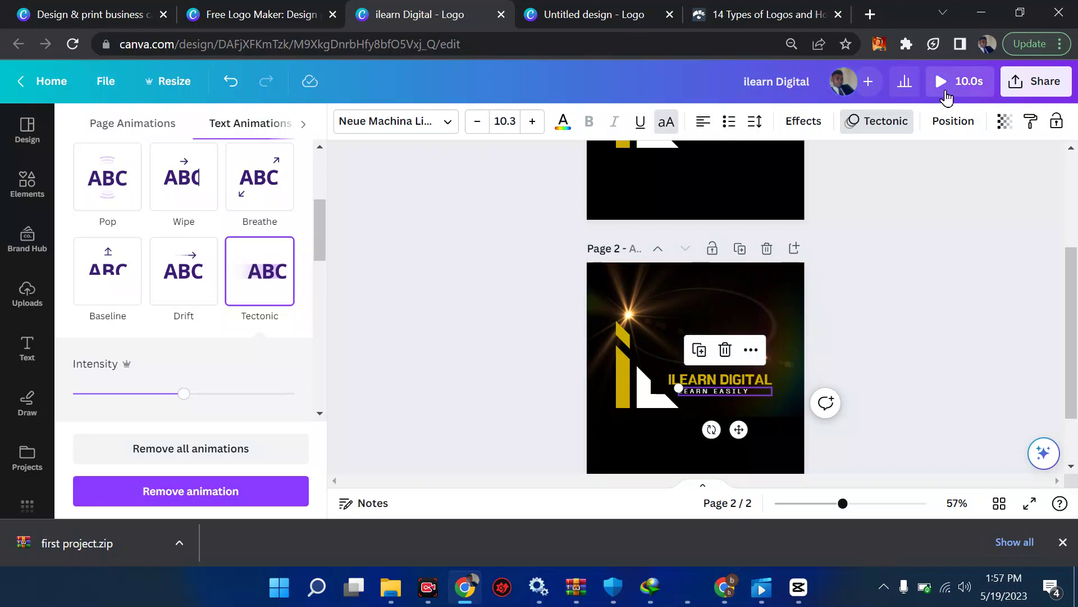
- Delete the plain logo page, page 1, and play a preview of the animated lens flare design
scroll(905, 182, up, 3)
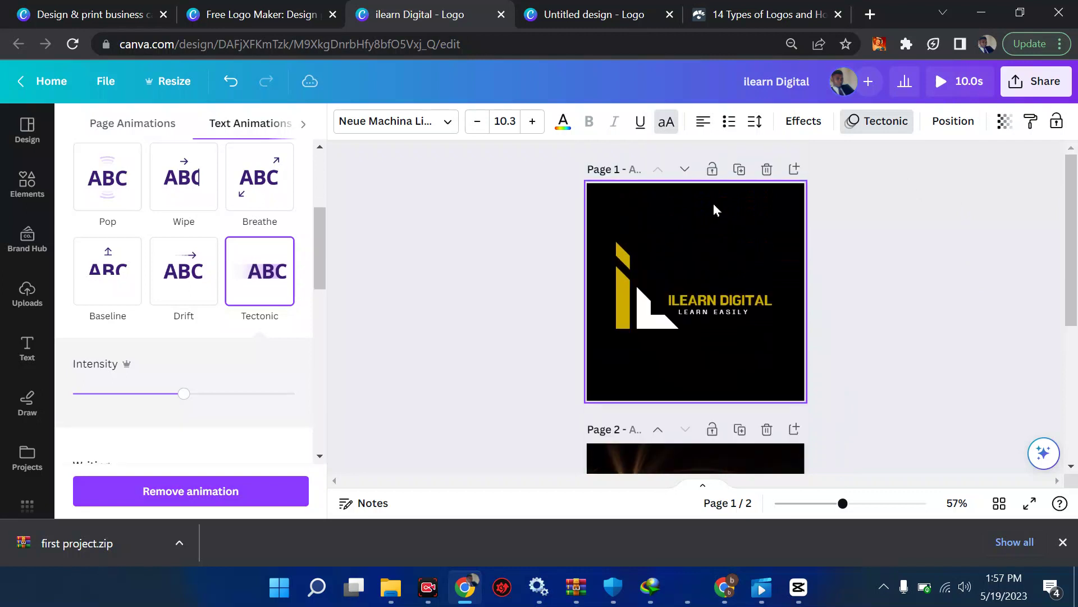
click(767, 168)
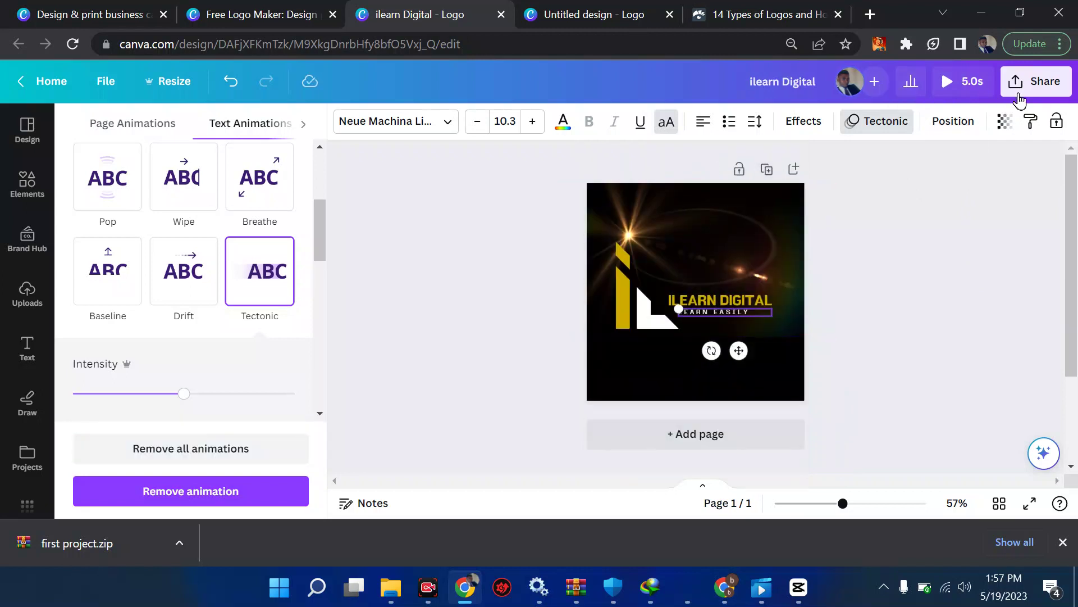
click(949, 84)
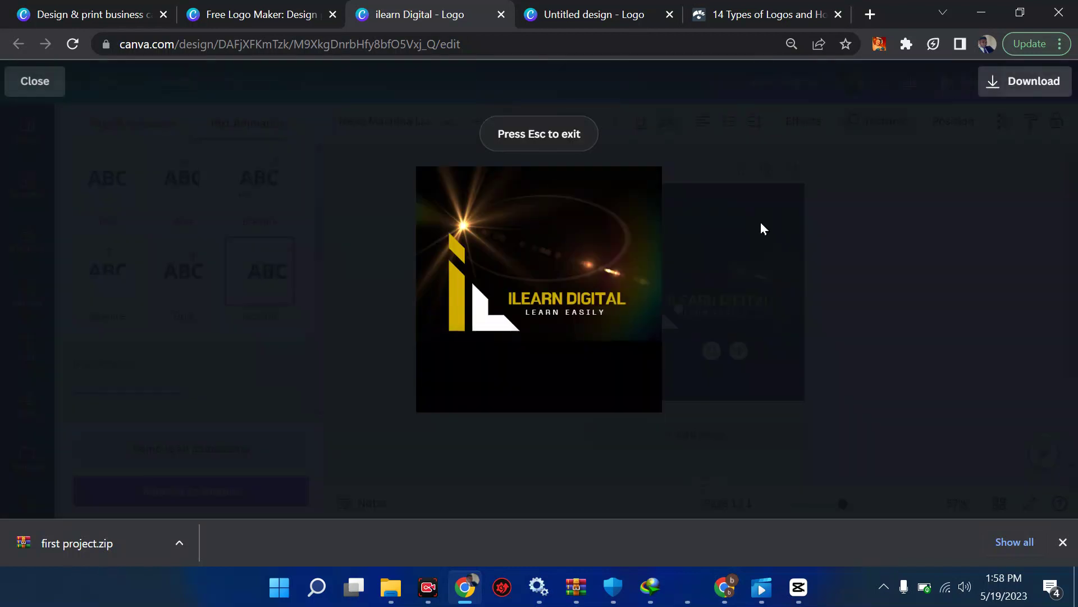
mouse_move(640, 304)
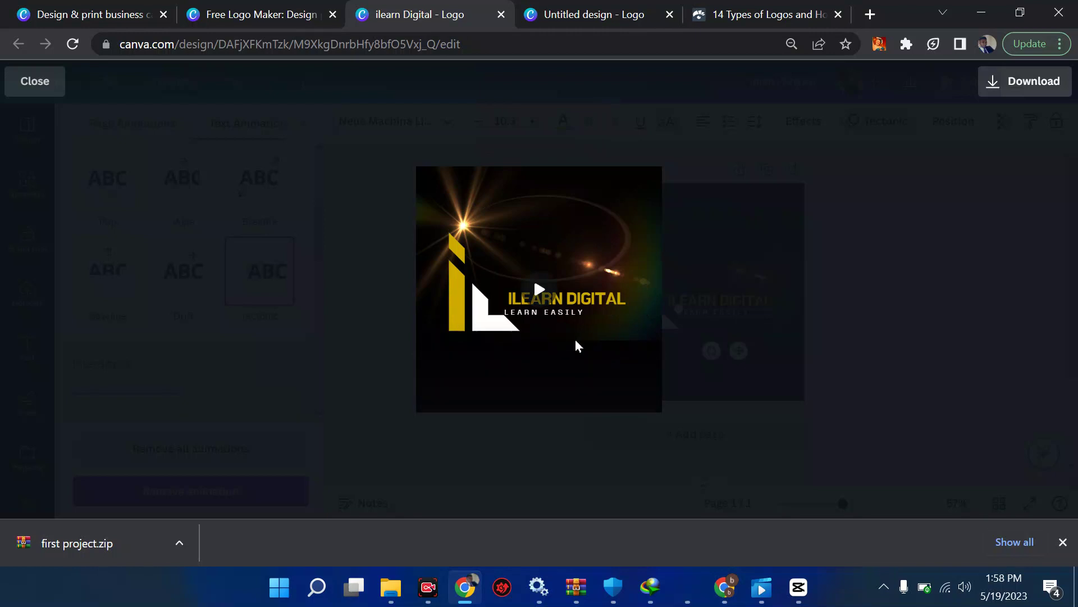
key(Escape)
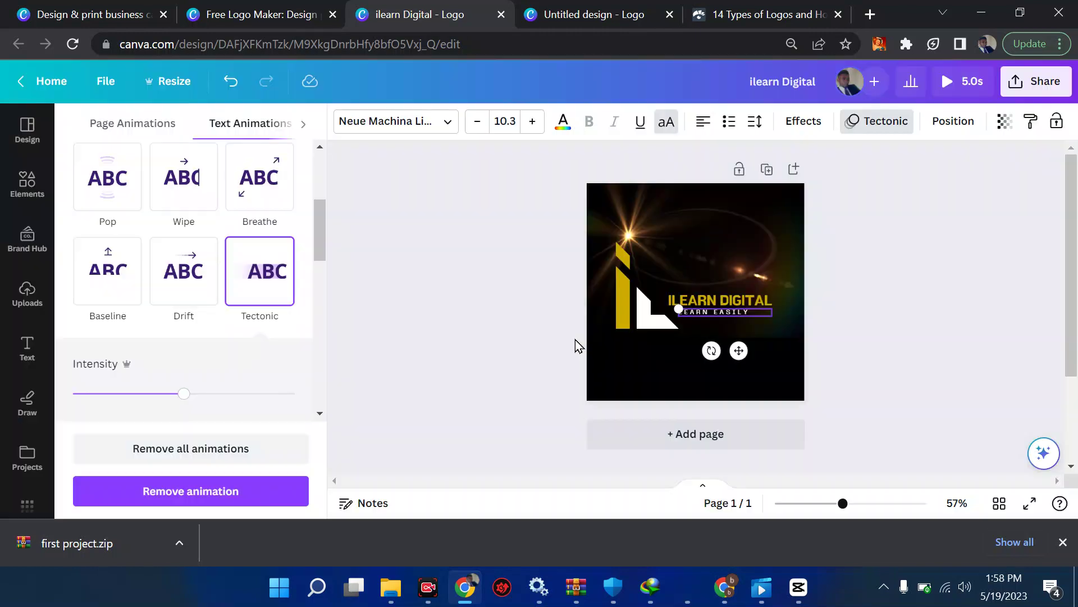
- Try the Drift animation on the LEARN EASILY tagline, and replace it with Wipe
click(725, 308)
click(712, 316)
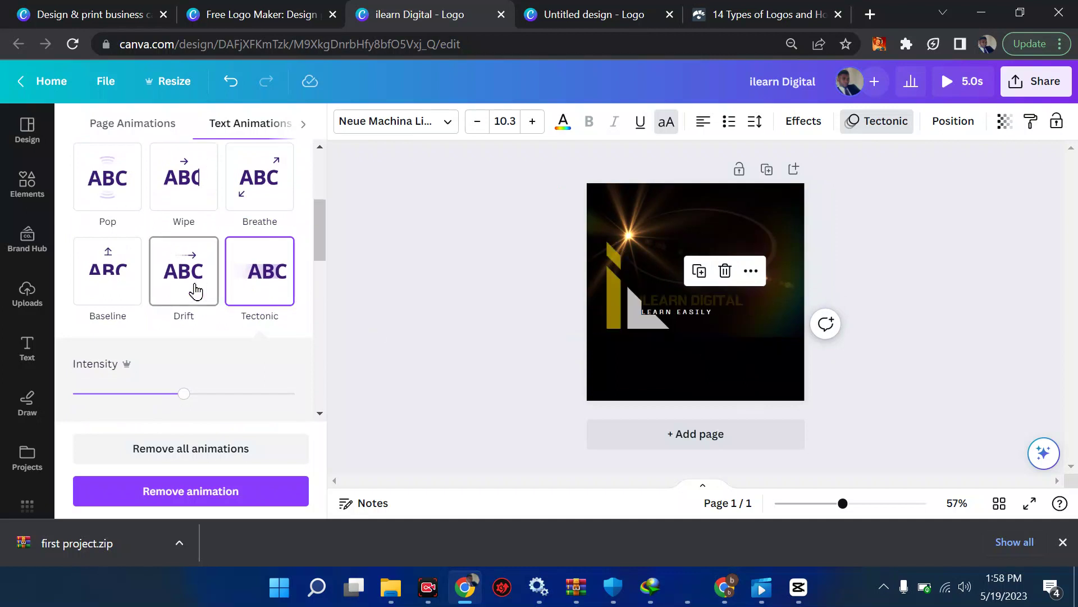
click(195, 291)
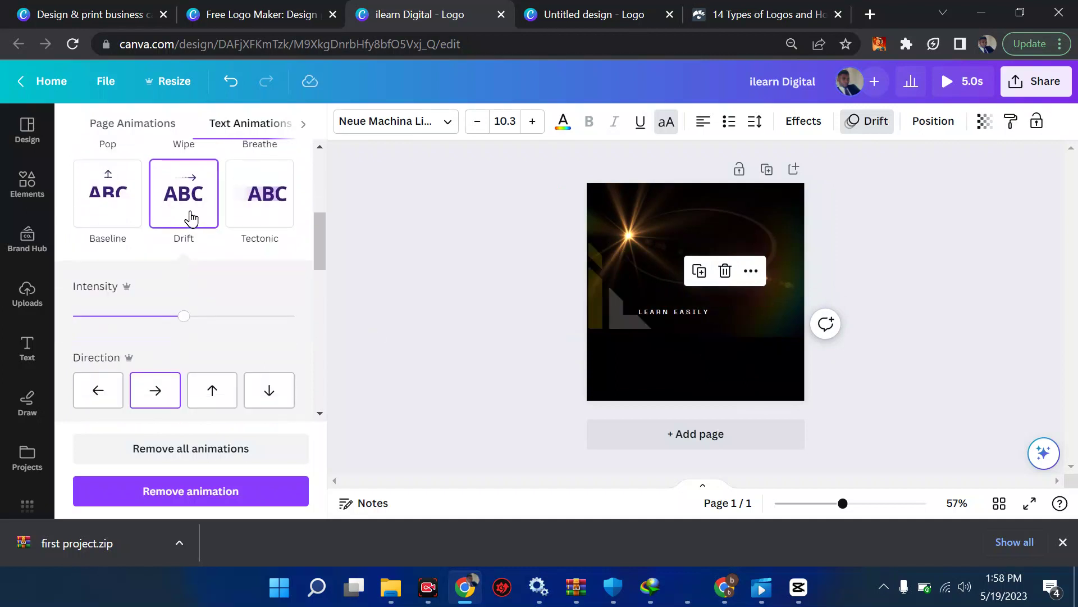
scroll(157, 247, up, 1)
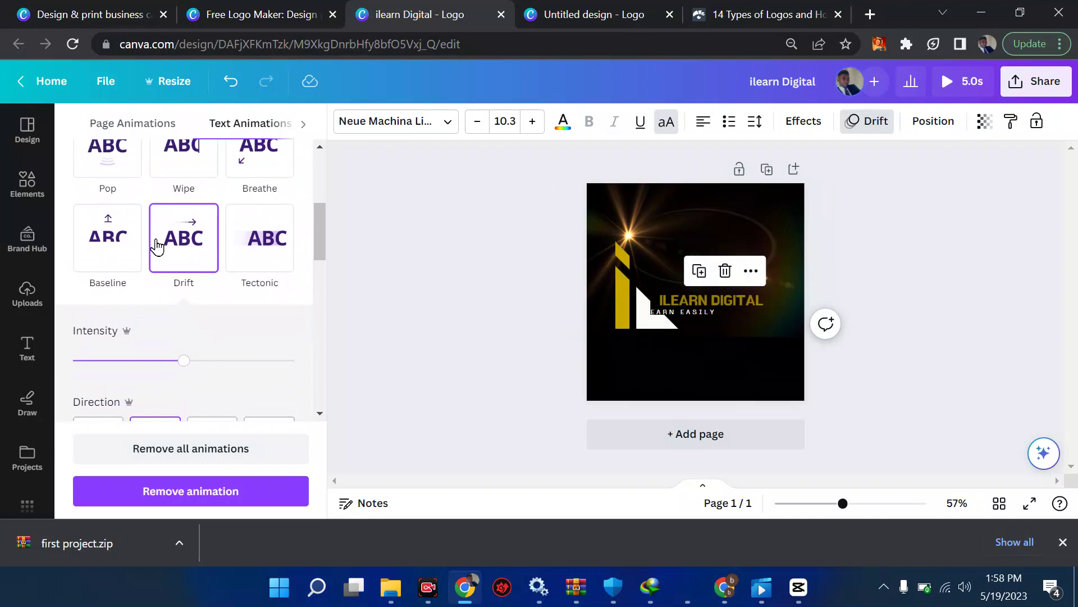
scroll(156, 246, up, 1)
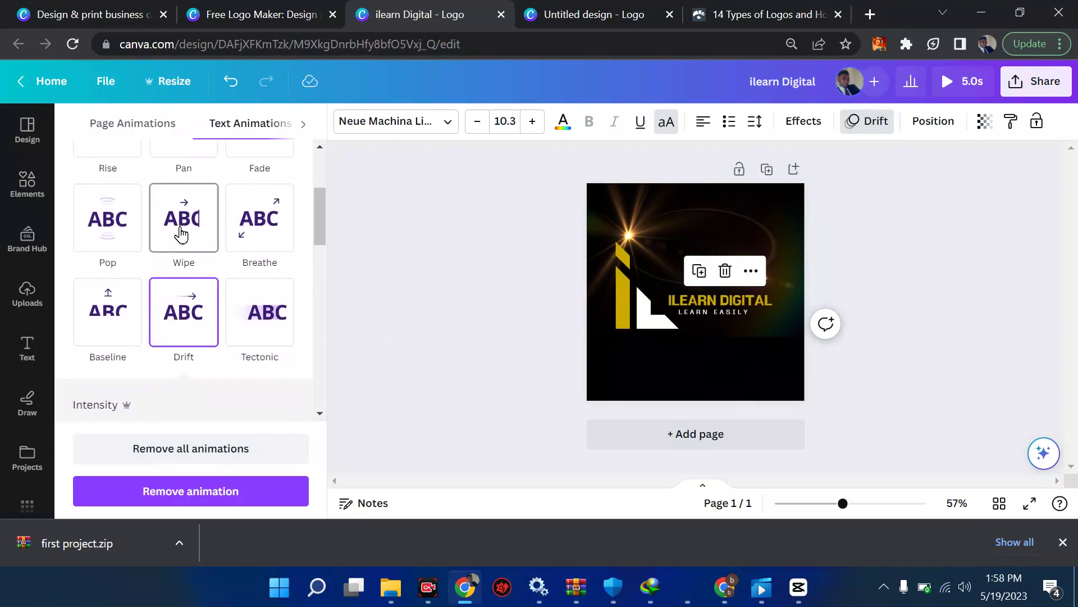
click(181, 233)
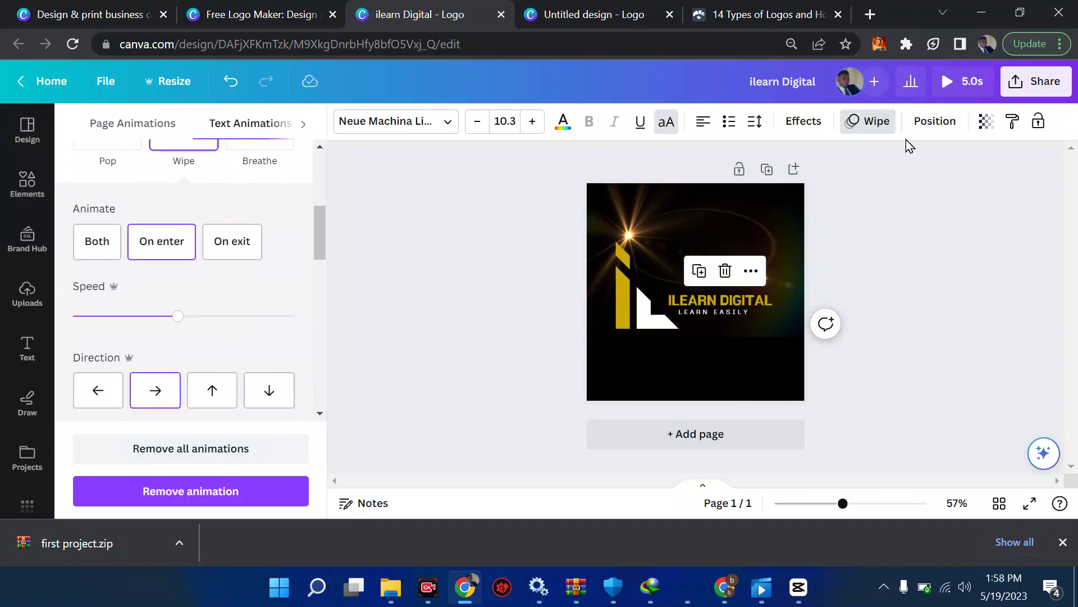
- Preview the animated logo and download the design as a JPG file
click(945, 89)
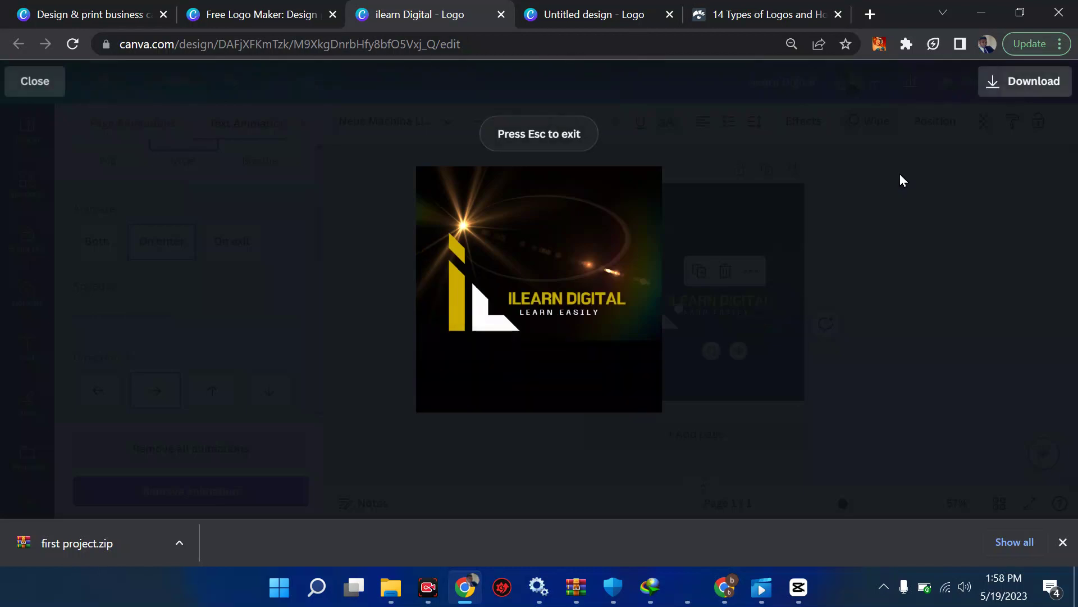
click(1025, 82)
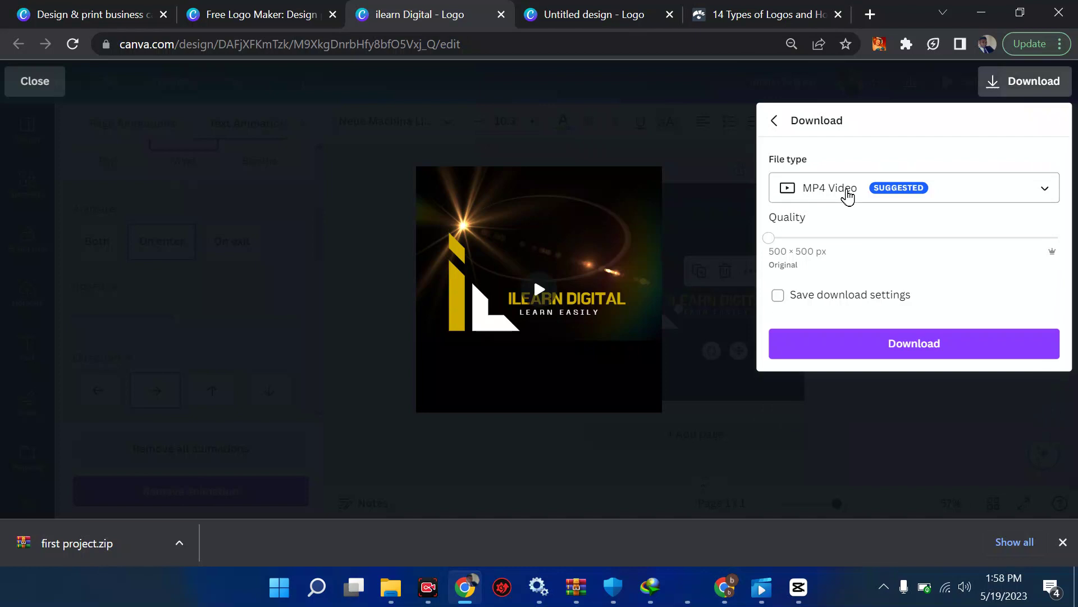
click(960, 191)
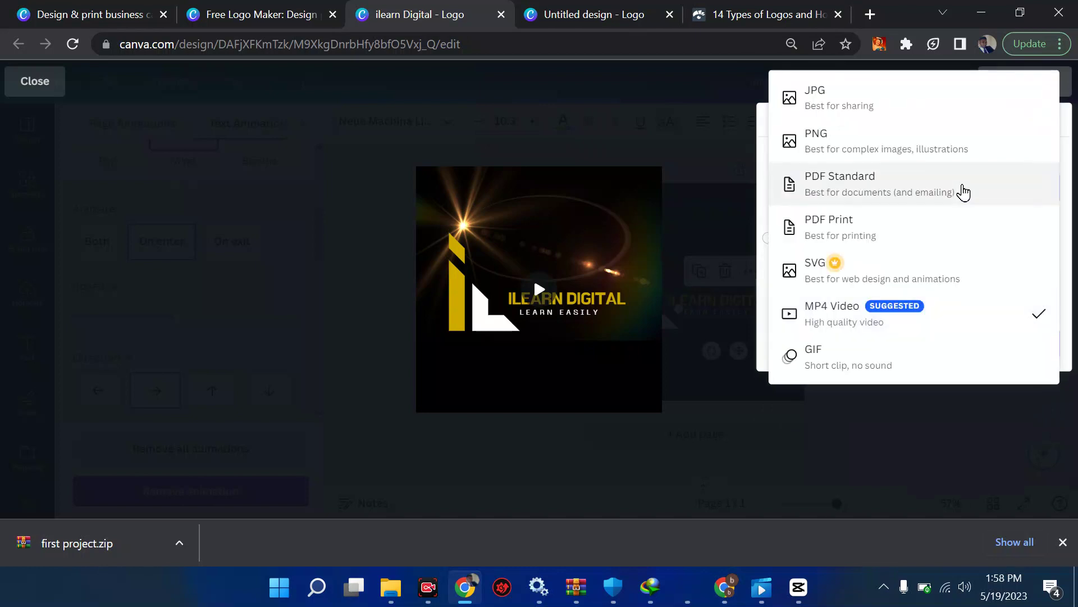
click(872, 108)
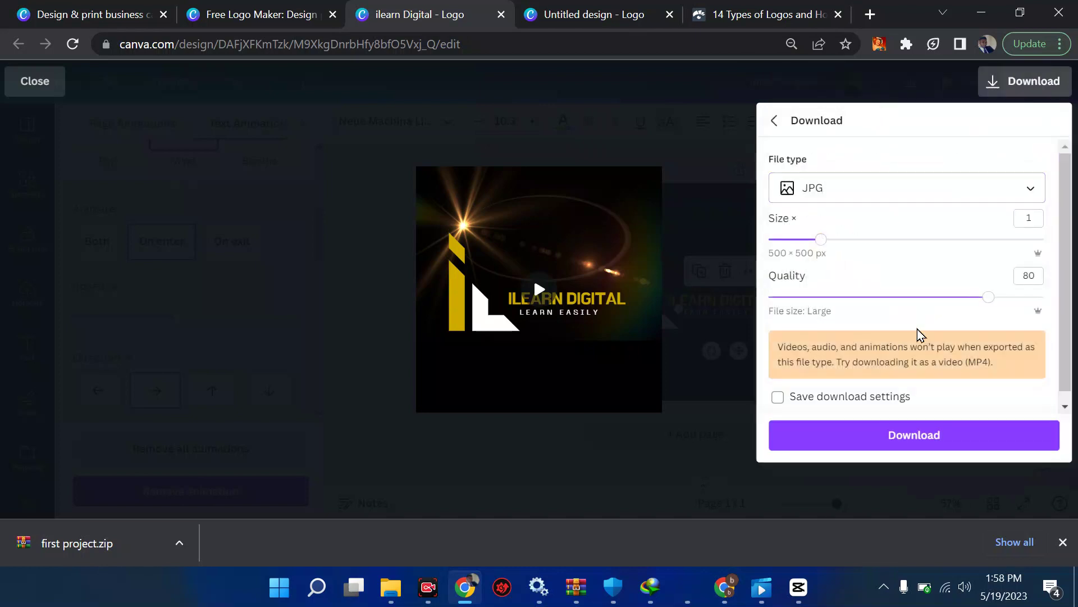
click(883, 446)
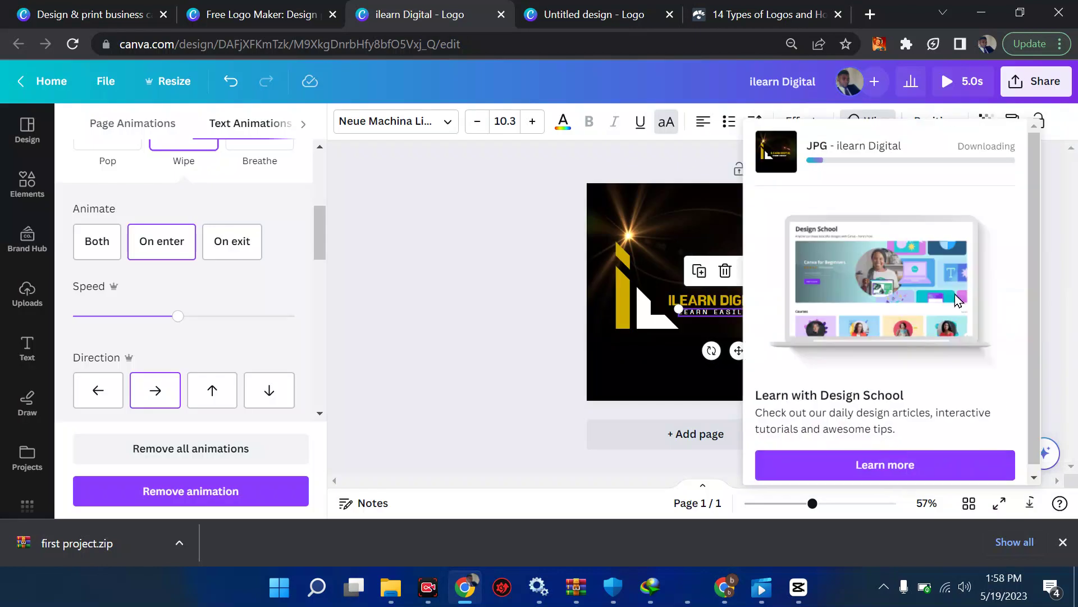
- Download the animated logo as an MP4 video at the original quality
click(1019, 91)
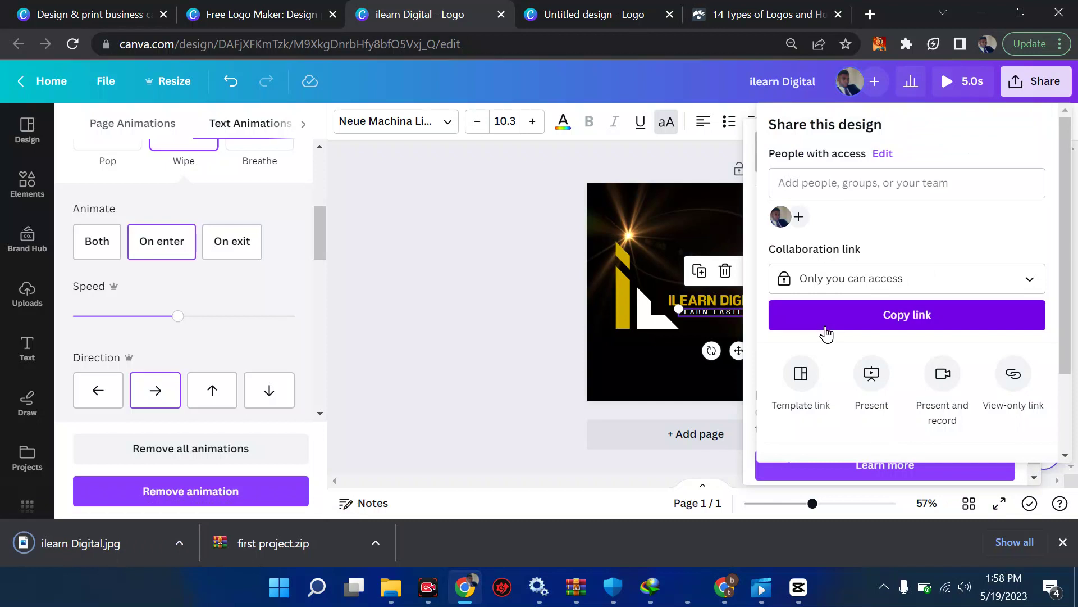
scroll(825, 334, down, 2)
click(854, 364)
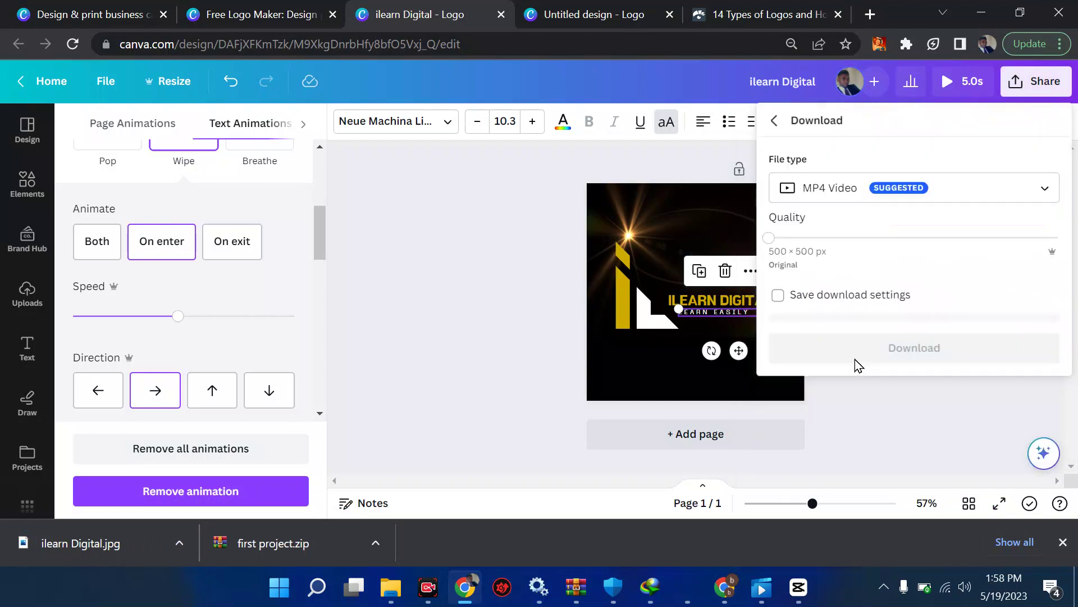
click(893, 346)
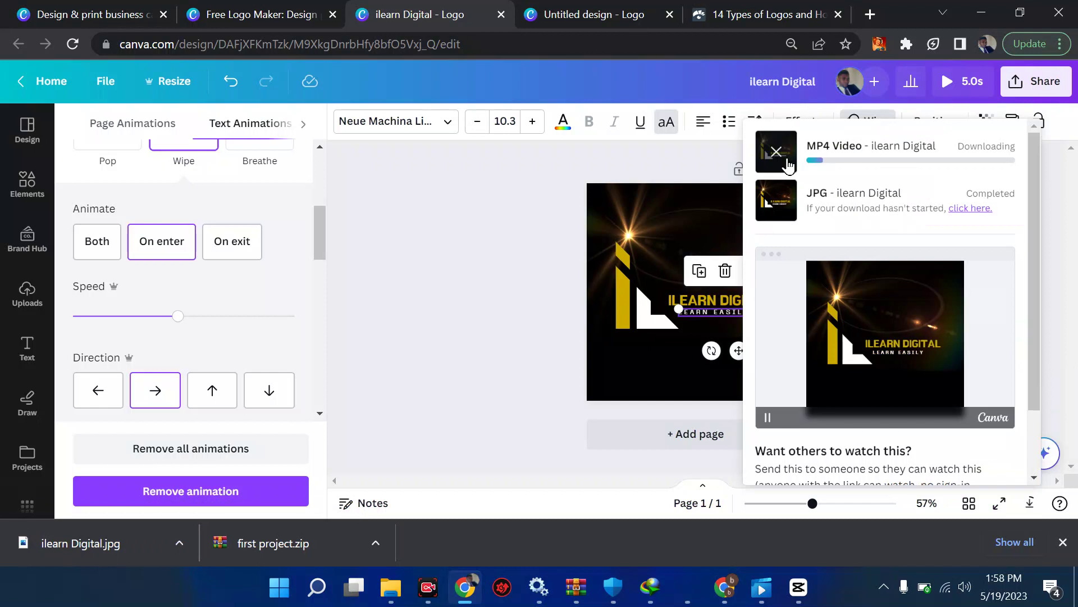
- View the downloaded ilearn Digital.jpg, play ilearn Digital.mp4, and return to the design
click(97, 549)
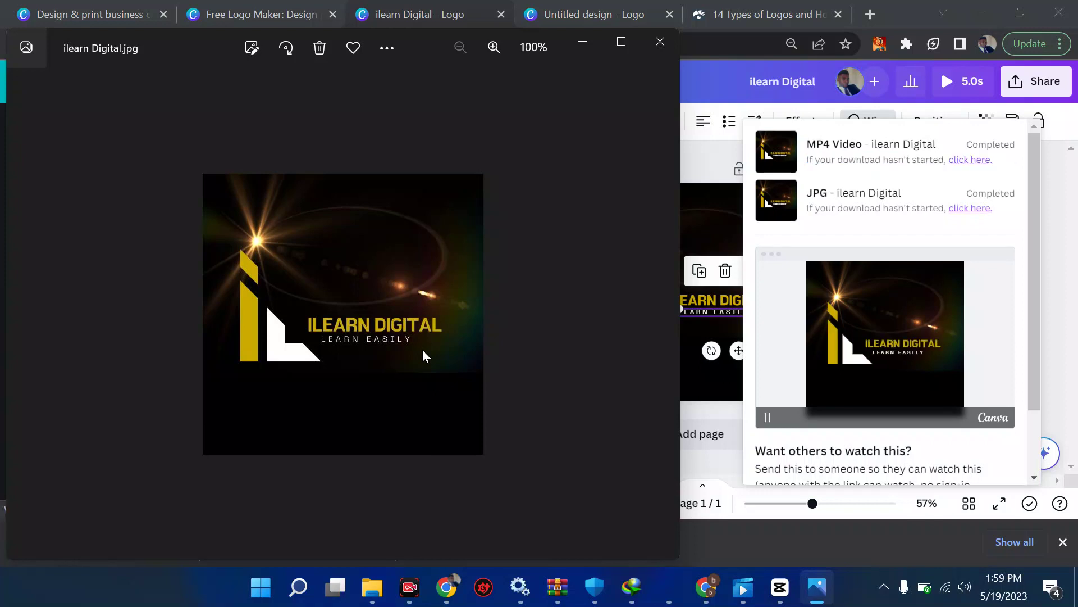
click(765, 313)
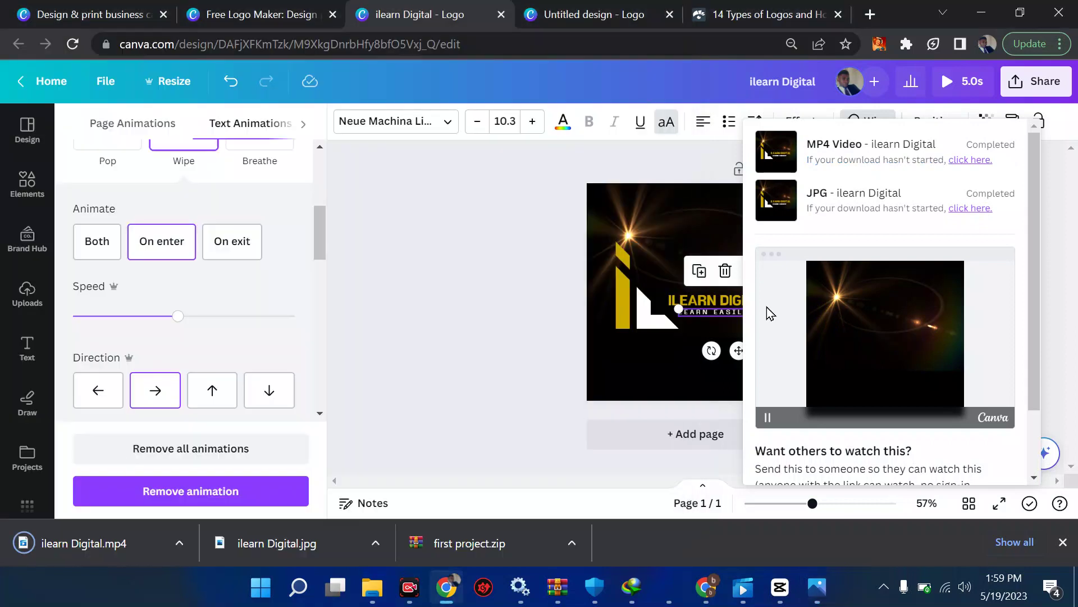
click(73, 546)
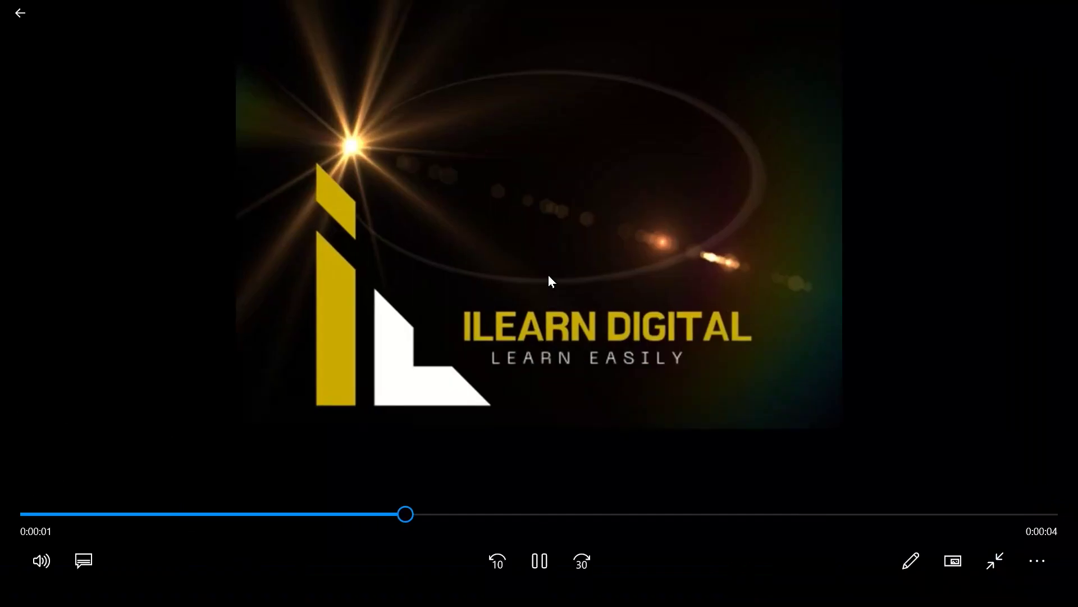
click(41, 514)
double_click(942, 263)
click(985, 13)
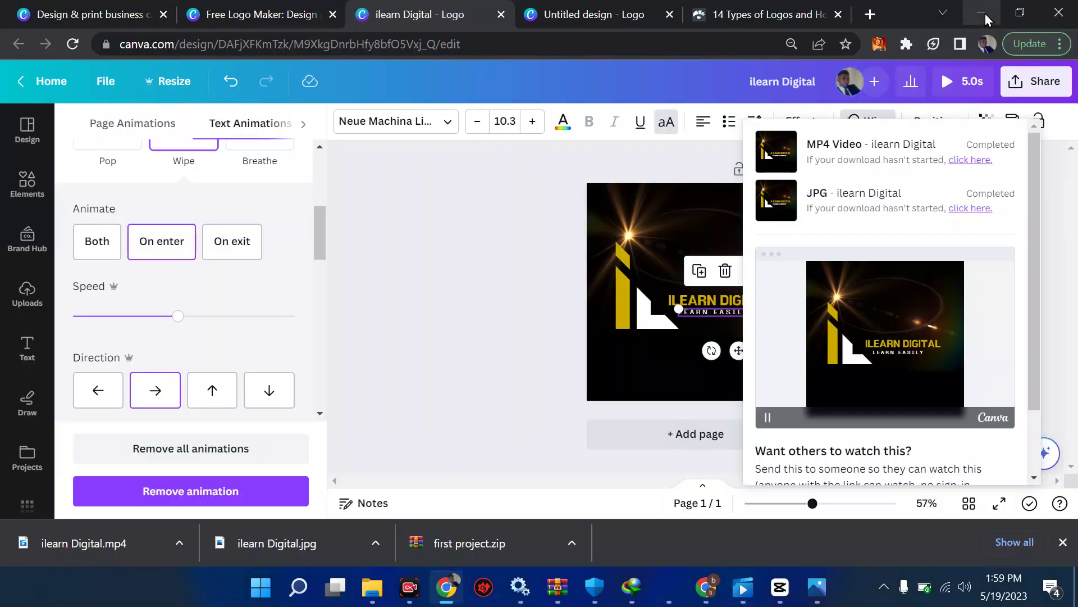